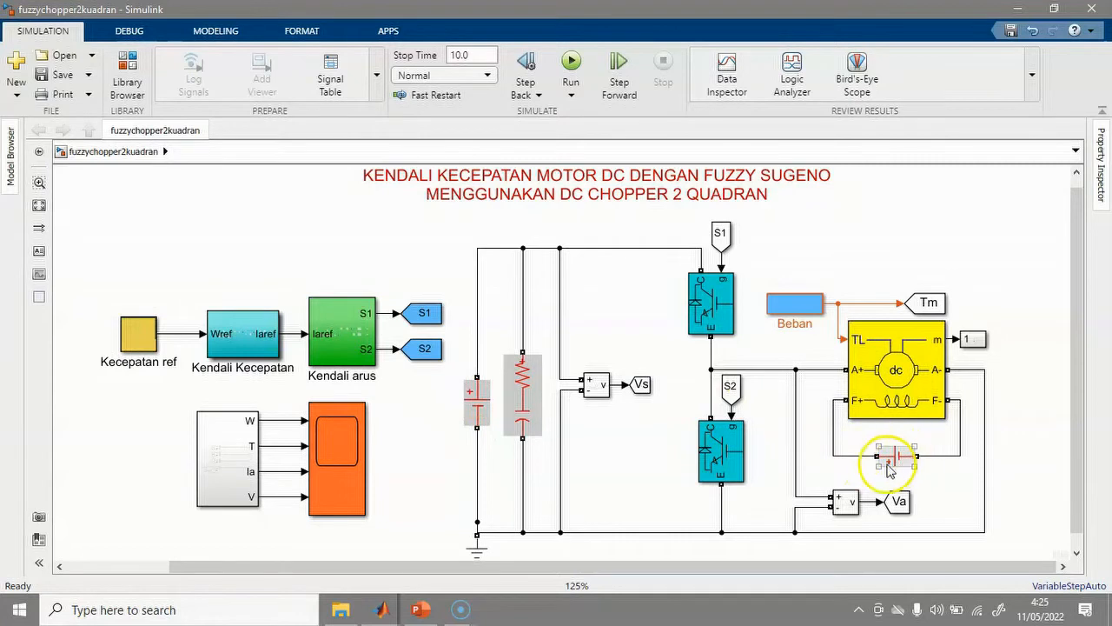
# Look inside the Kendali Kecepatan subsystem, then return to the top-level motor model.
pyautogui.click(906, 464)
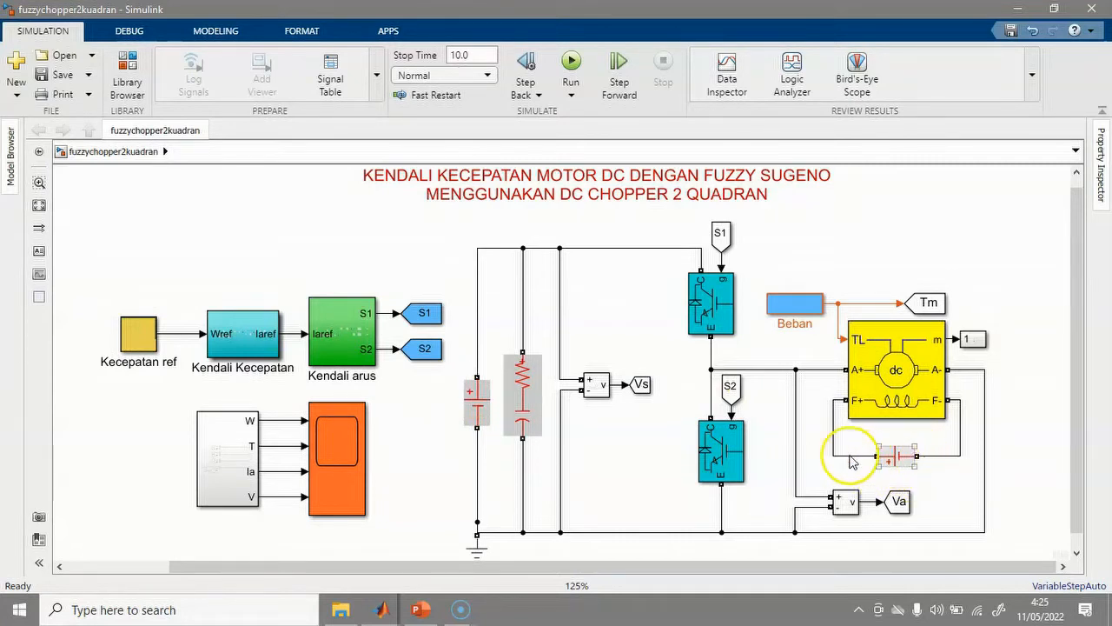
pyautogui.click(252, 339)
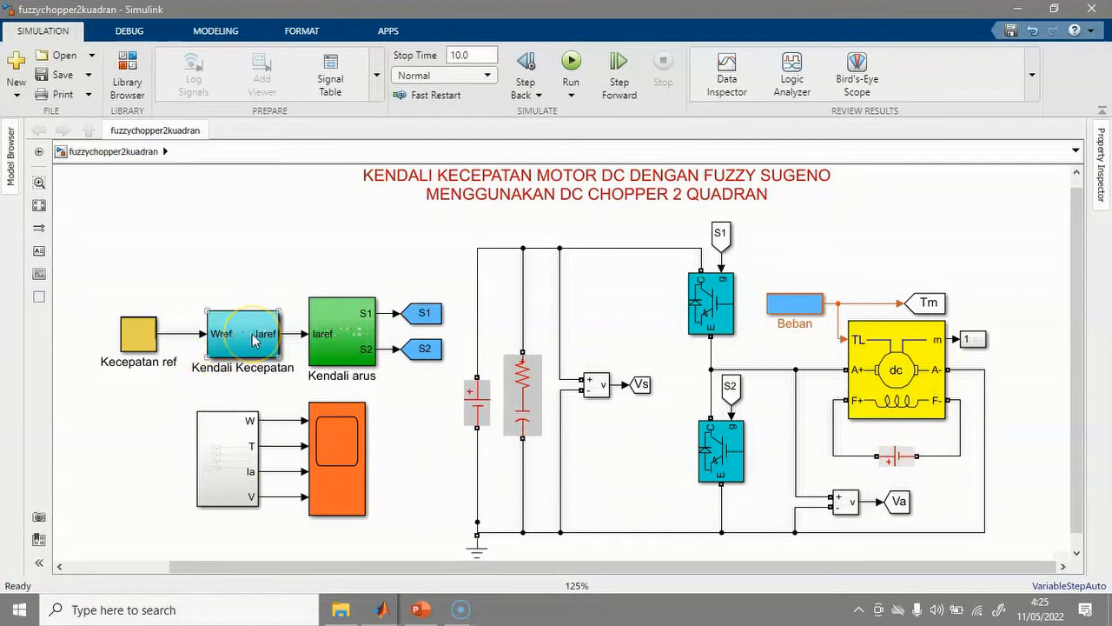
pyautogui.doubleClick(252, 339)
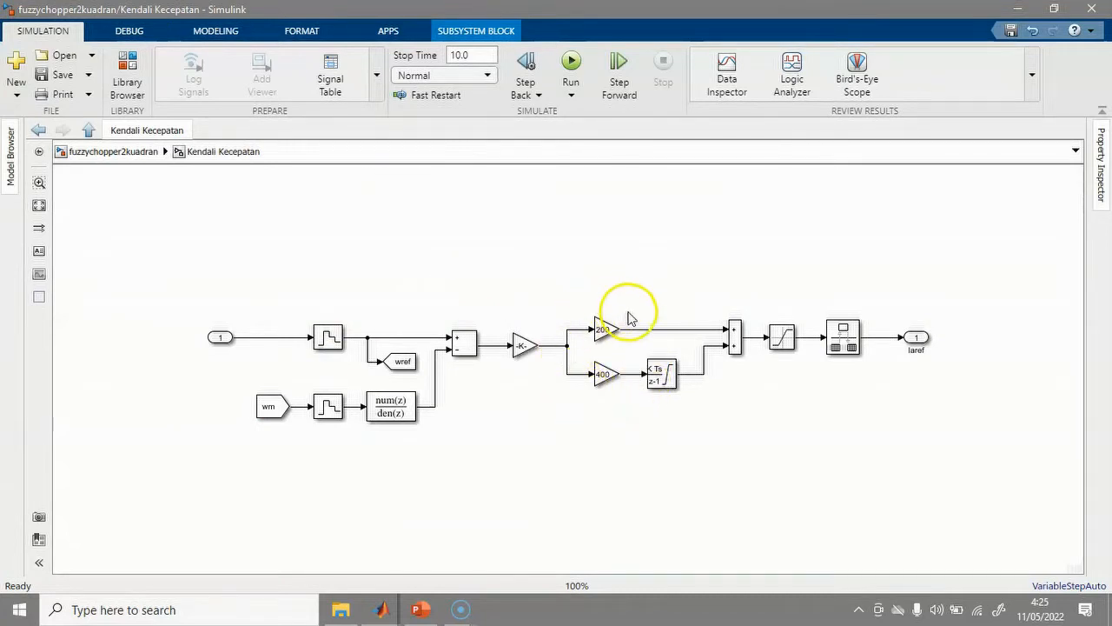
pyautogui.click(129, 153)
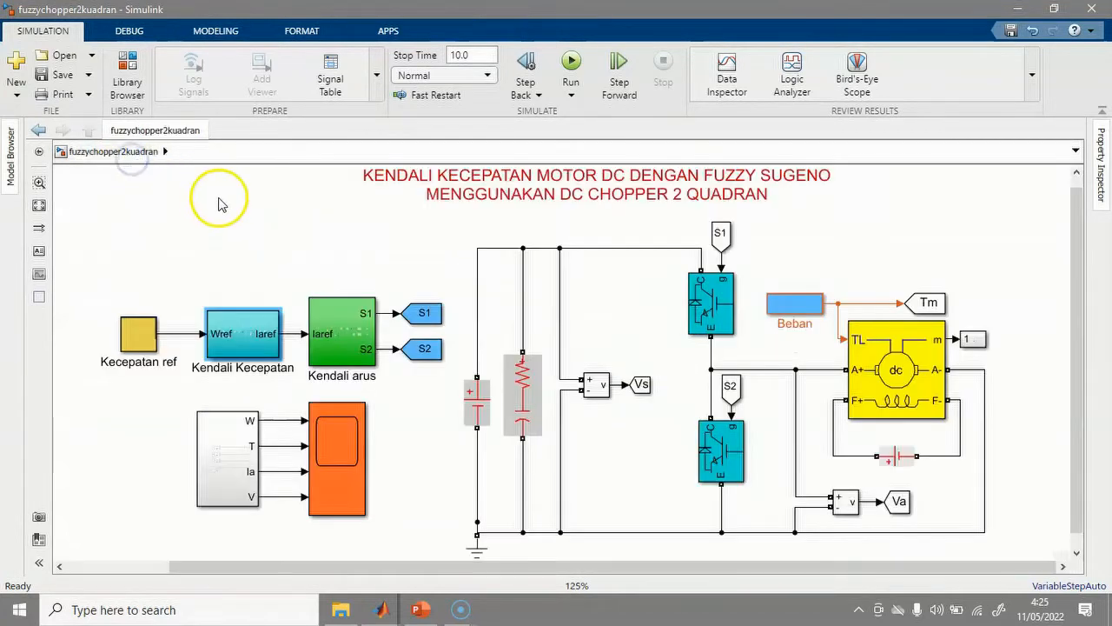
# Inspect the Kendali arus current loop's relay, then reopen the Kendali Kecepatan diagram.
pyautogui.doubleClick(337, 339)
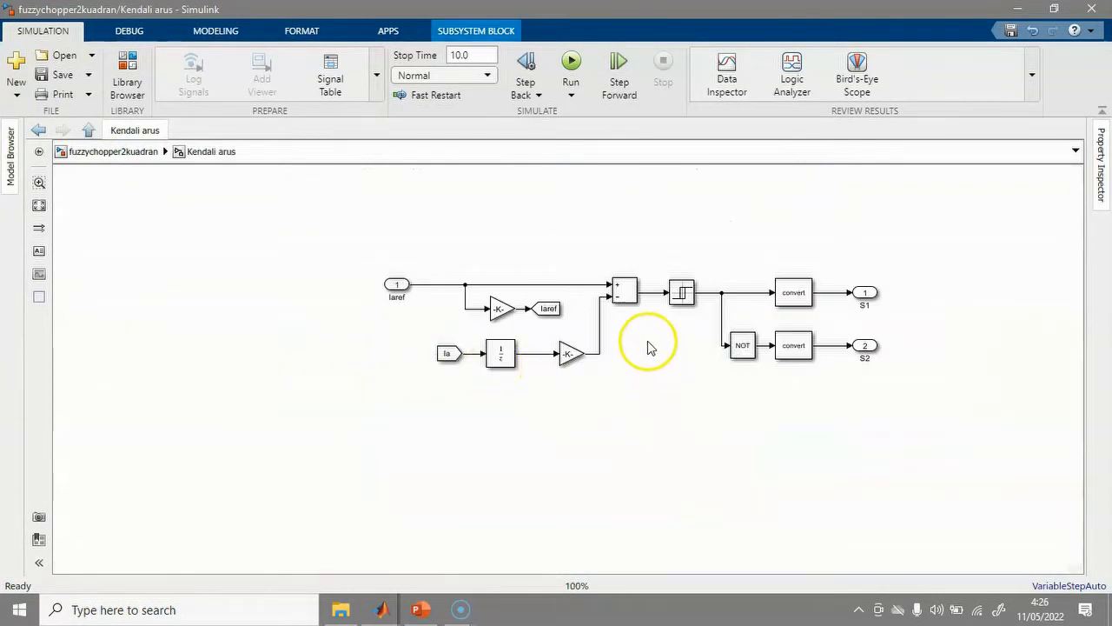
pyautogui.click(682, 293)
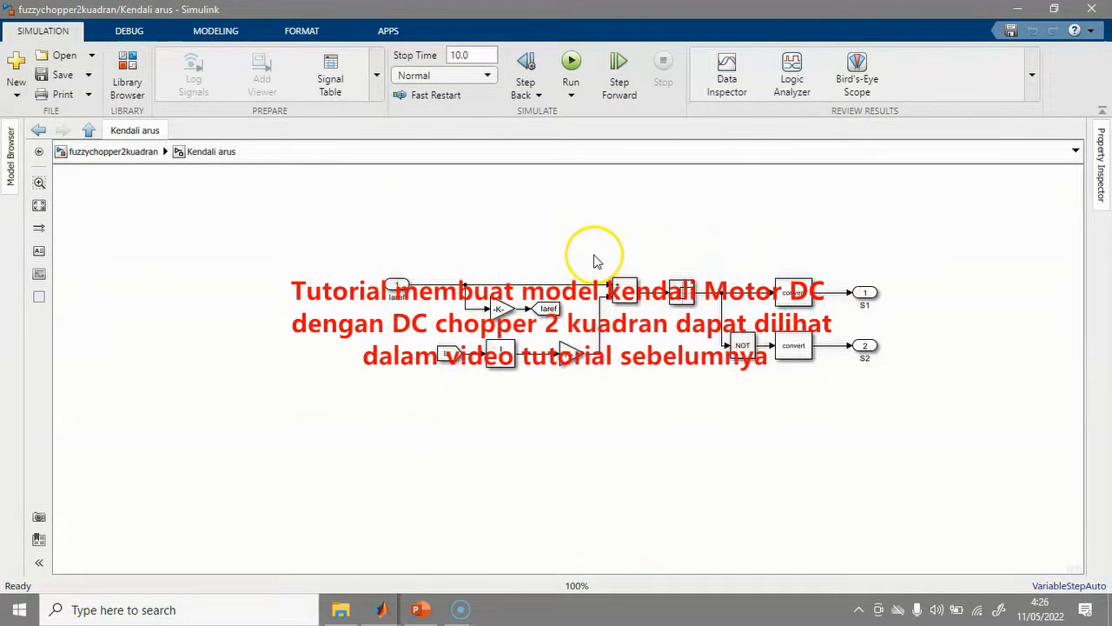
pyautogui.click(95, 151)
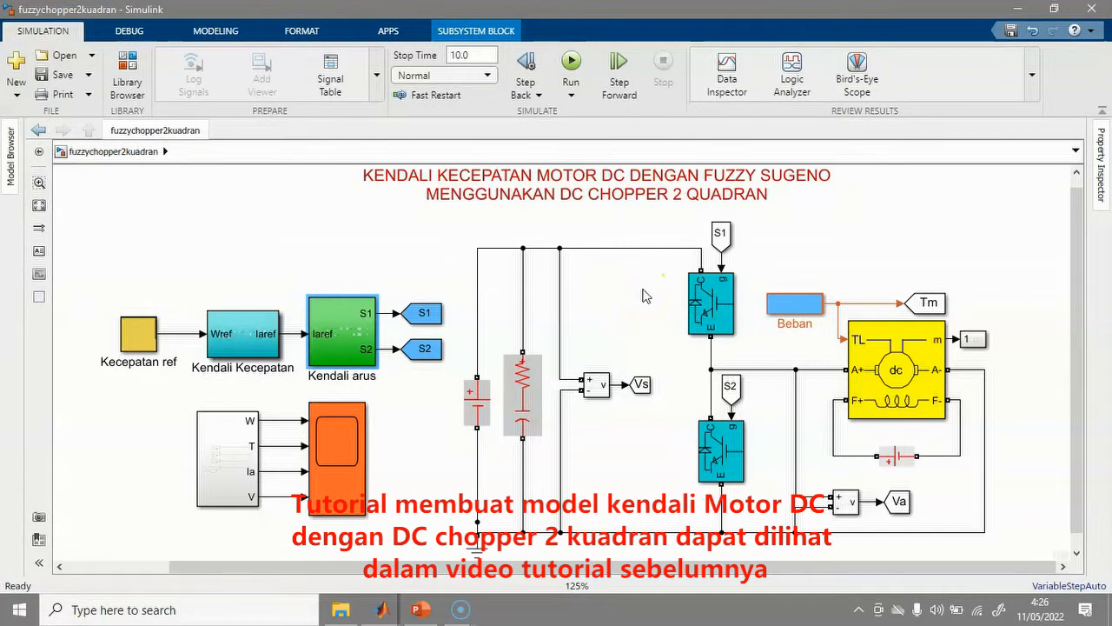
pyautogui.click(247, 350)
pyautogui.doubleClick(247, 350)
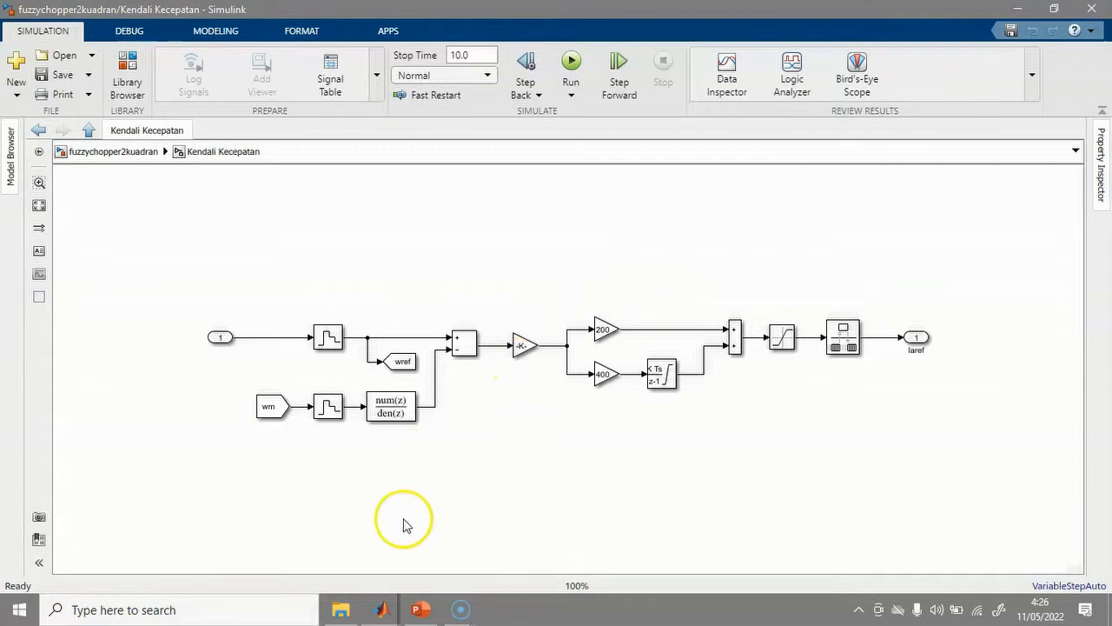
# Switch to MATLAB and launch Fuzzy Logic Designer with the fuzzy command.
pyautogui.moveTo(383, 614)
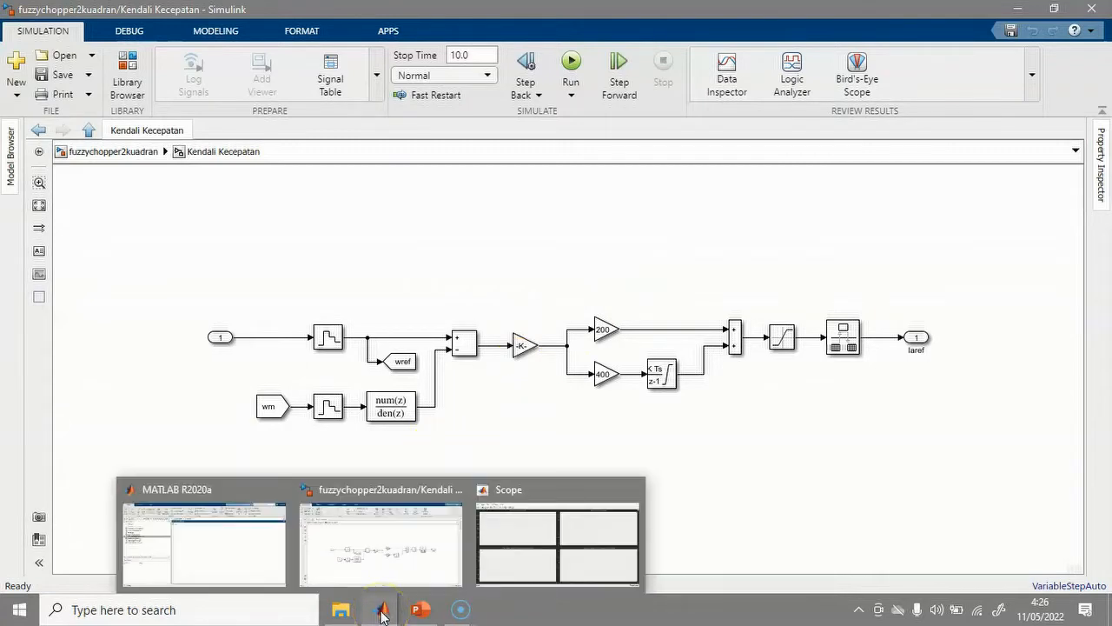
pyautogui.click(224, 570)
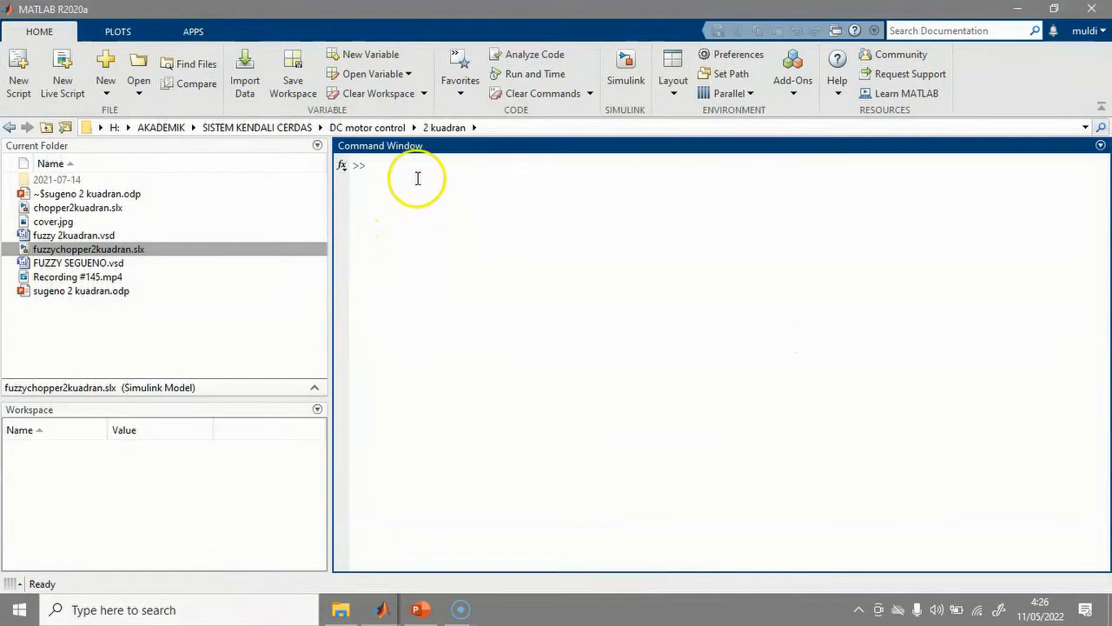
pyautogui.click(376, 165)
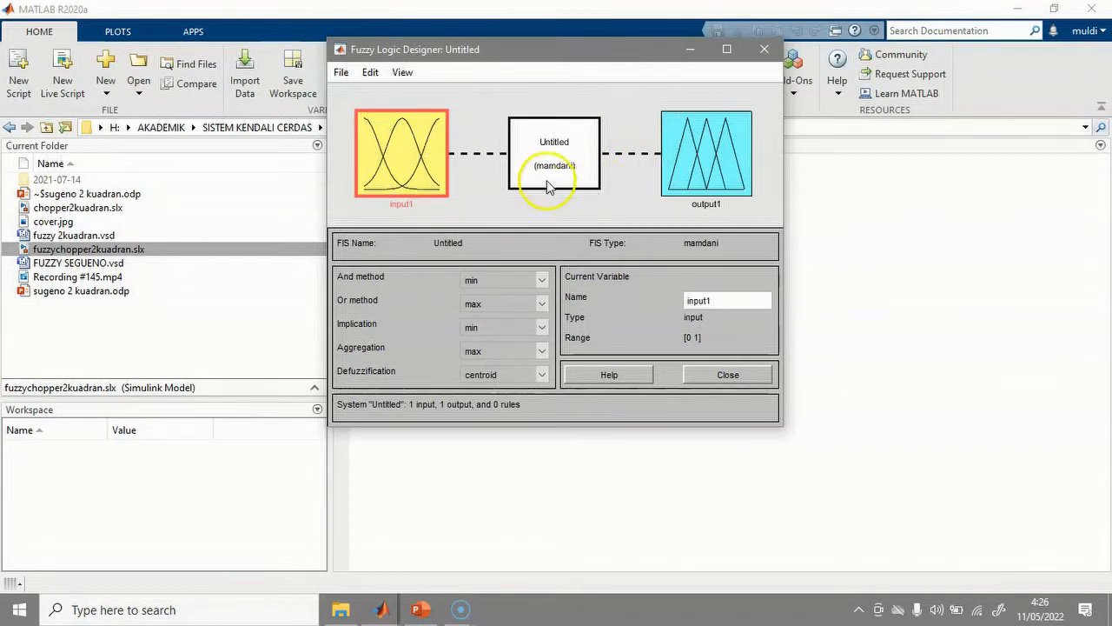
# Create a new Sugeno fuzzy system, Untitled2, via File > New FIS.
pyautogui.click(339, 73)
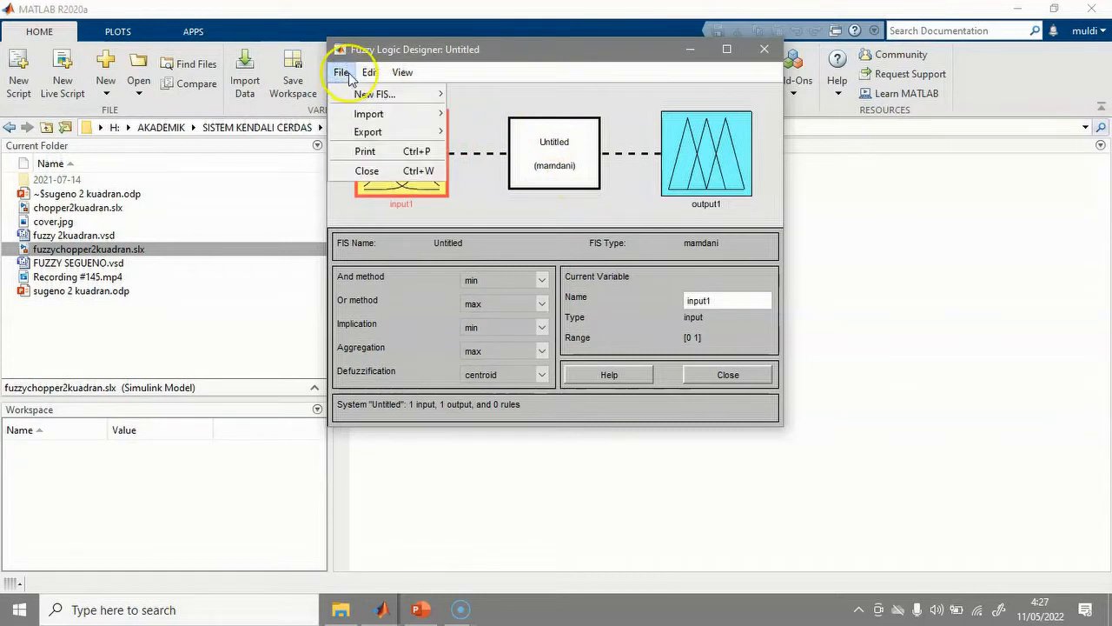
pyautogui.click(340, 73)
pyautogui.click(340, 74)
pyautogui.moveTo(369, 93)
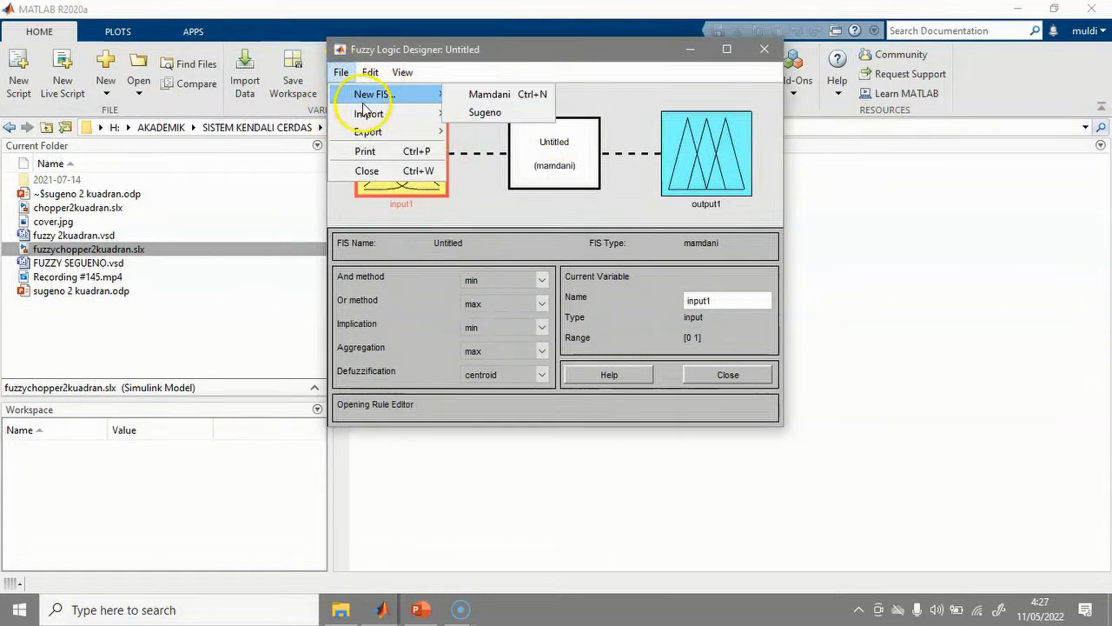
pyautogui.click(488, 115)
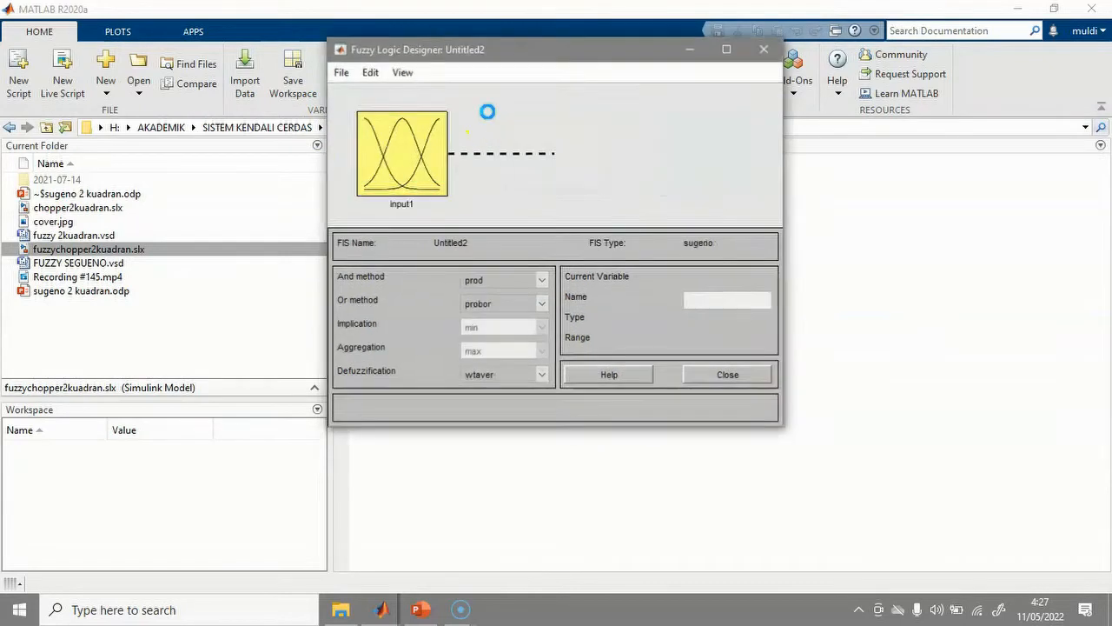
# Close the old Untitled Mamdani designer without saving changes.
pyautogui.click(505, 52)
pyautogui.moveTo(504, 52); pyautogui.dragTo(517, 181)
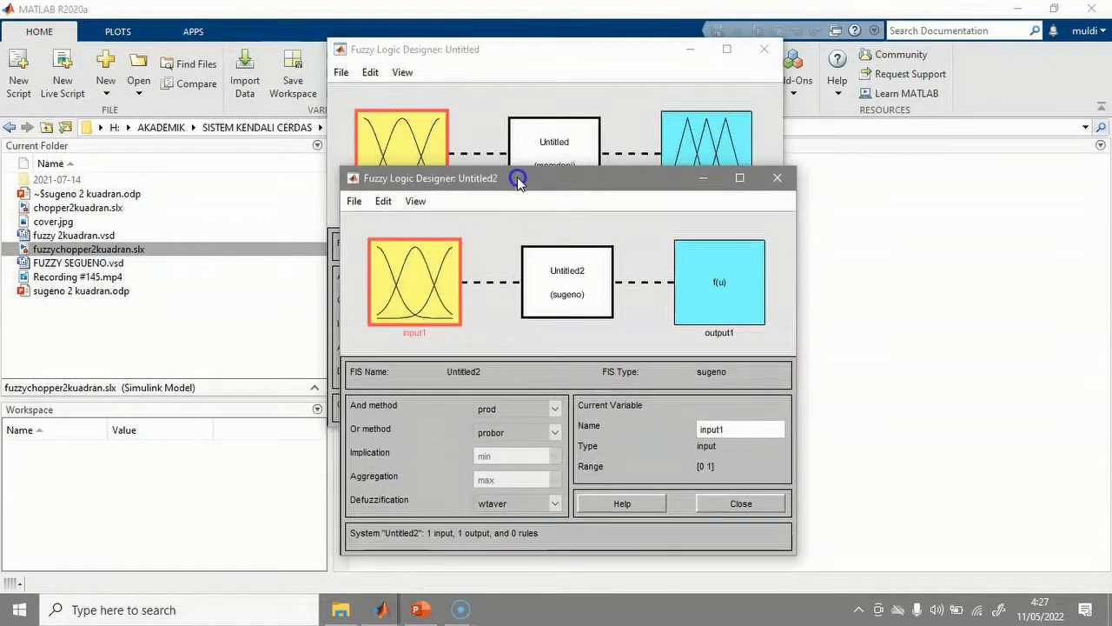
pyautogui.click(763, 50)
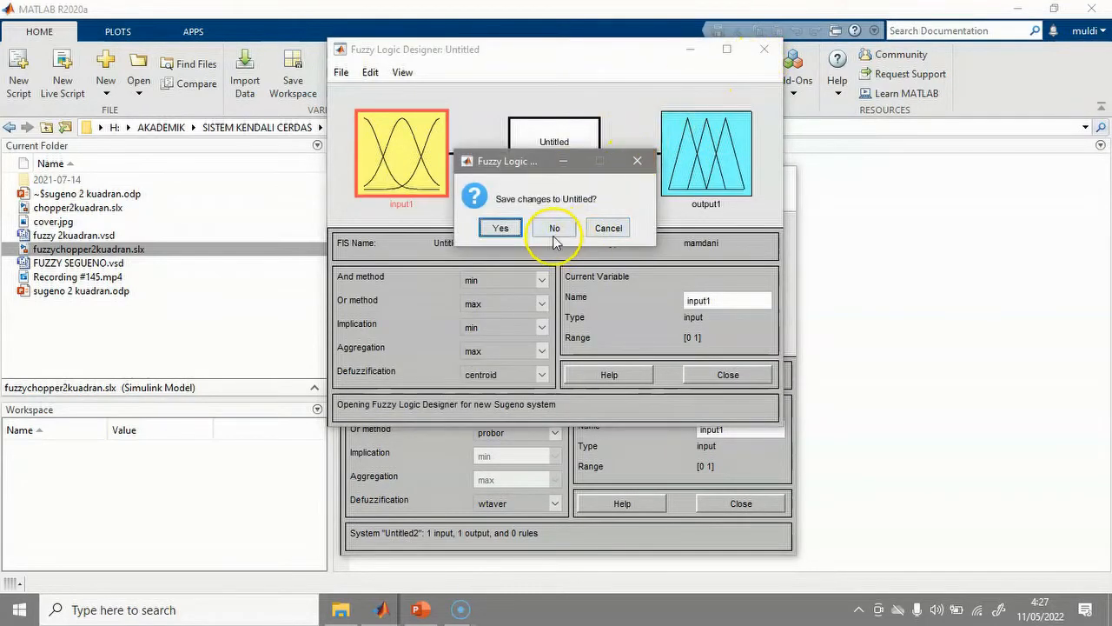
pyautogui.click(553, 230)
pyautogui.moveTo(579, 179); pyautogui.dragTo(584, 61)
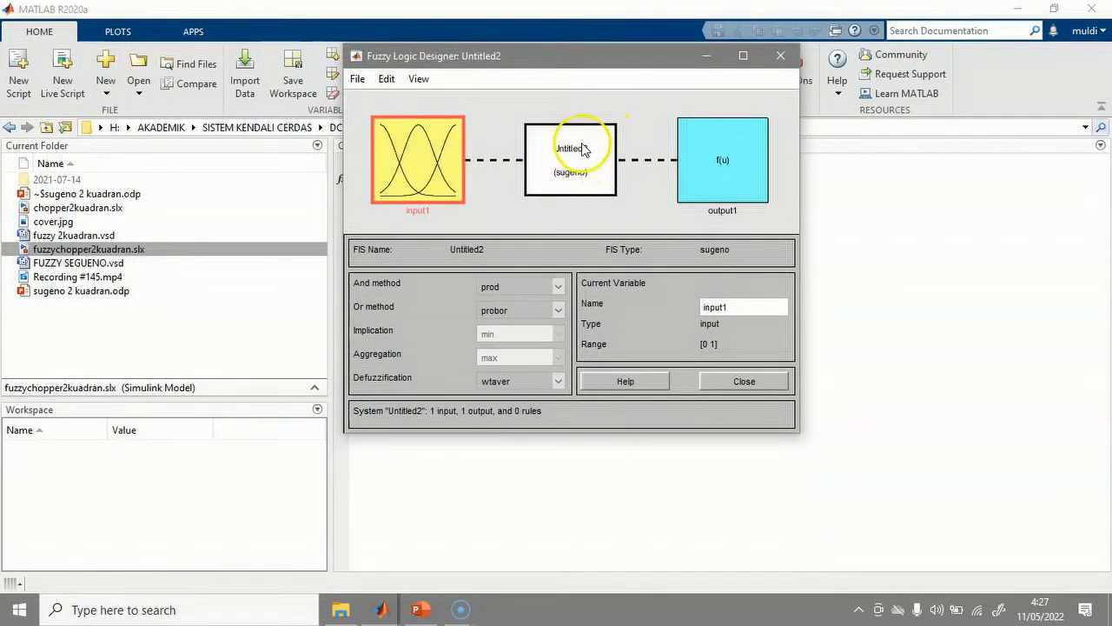
# Add a second input variable, input2, to the Sugeno system.
pyautogui.click(356, 79)
pyautogui.moveTo(401, 105)
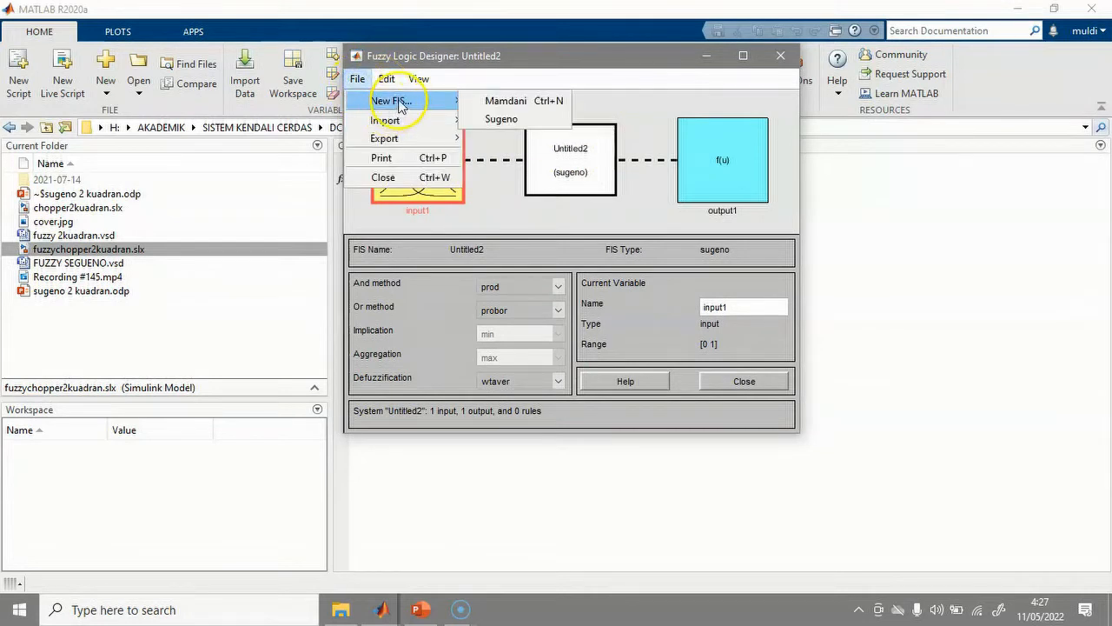
pyautogui.moveTo(394, 80)
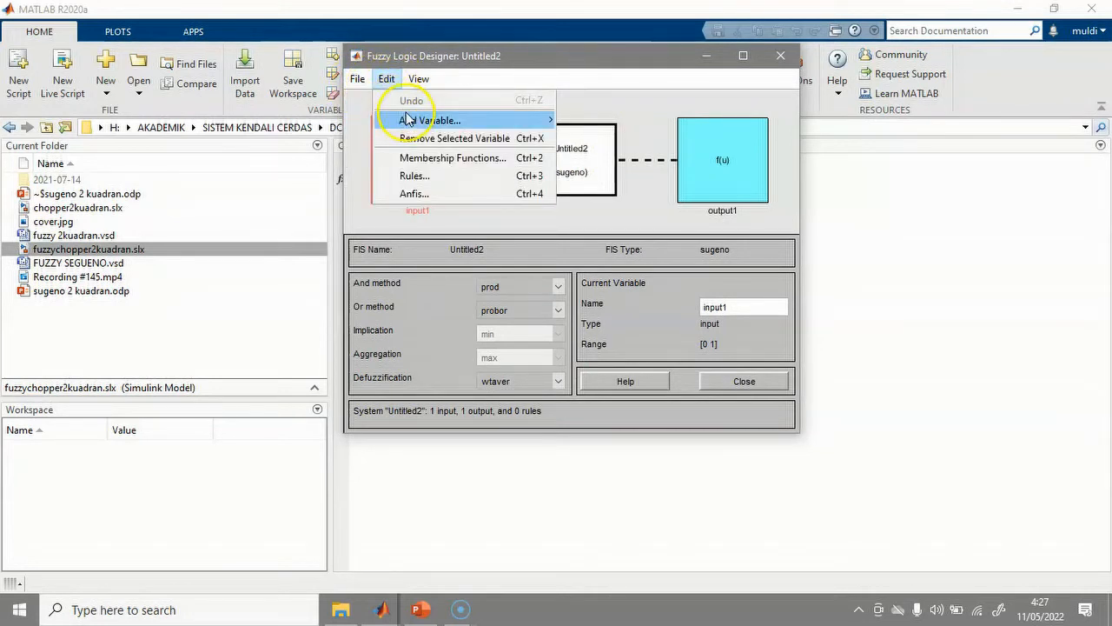
pyautogui.click(588, 121)
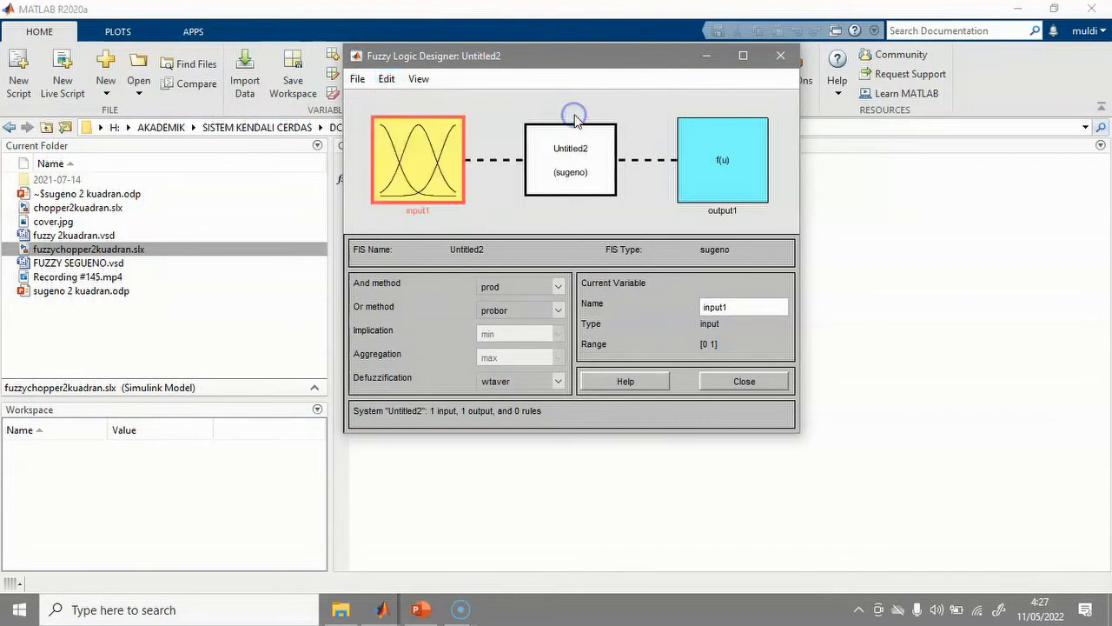
# Add a second output variable, output2, and open input1's membership functions.
pyautogui.click(387, 79)
pyautogui.moveTo(409, 120)
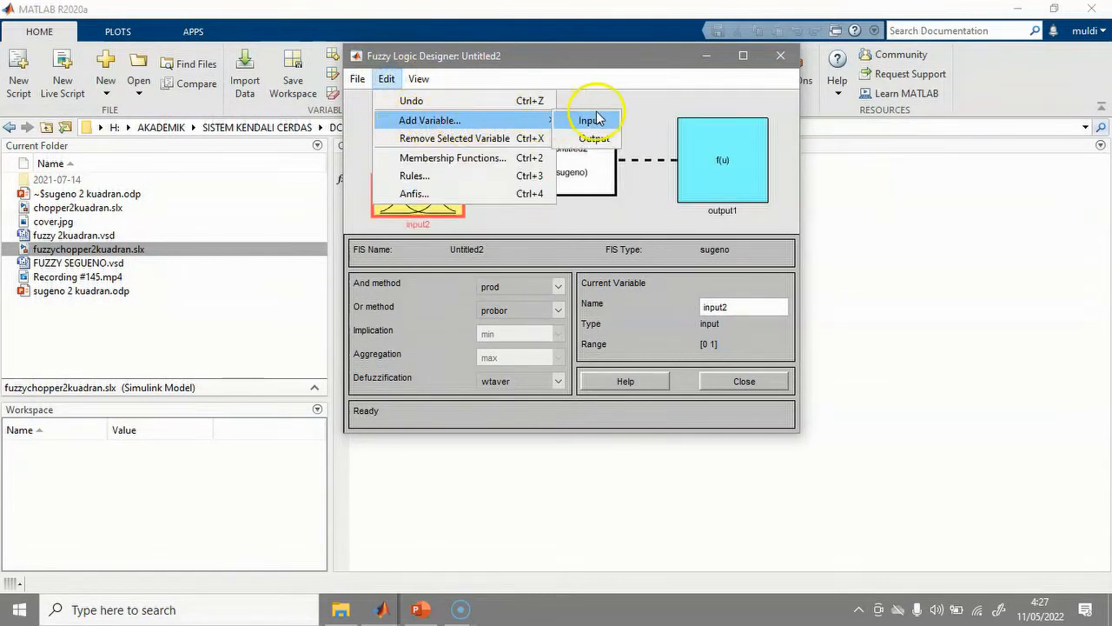
pyautogui.click(593, 139)
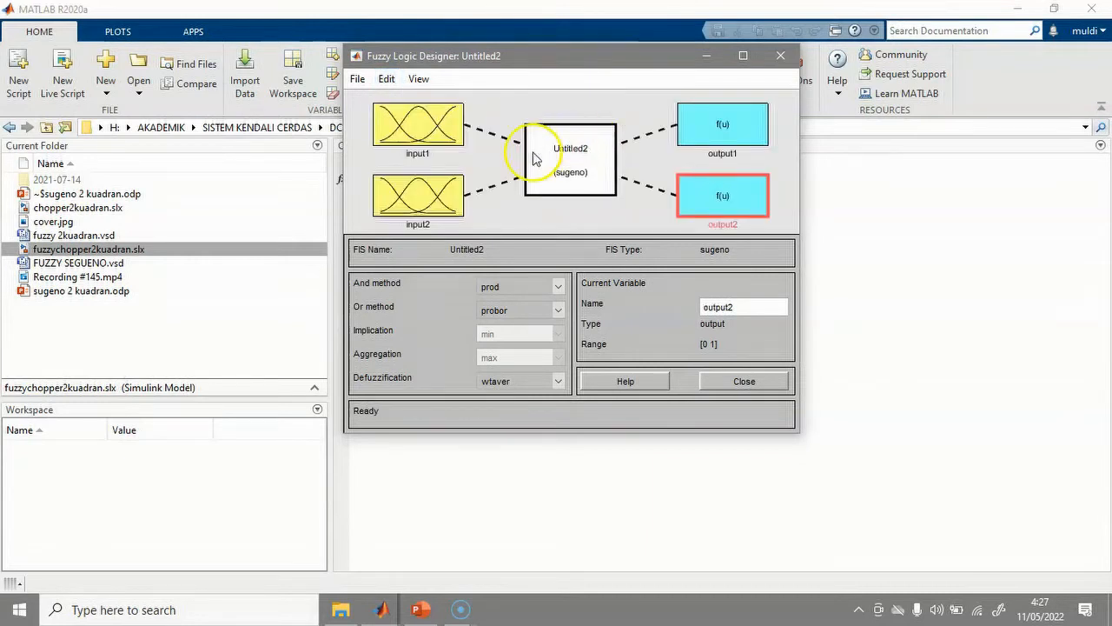
pyautogui.doubleClick(438, 130)
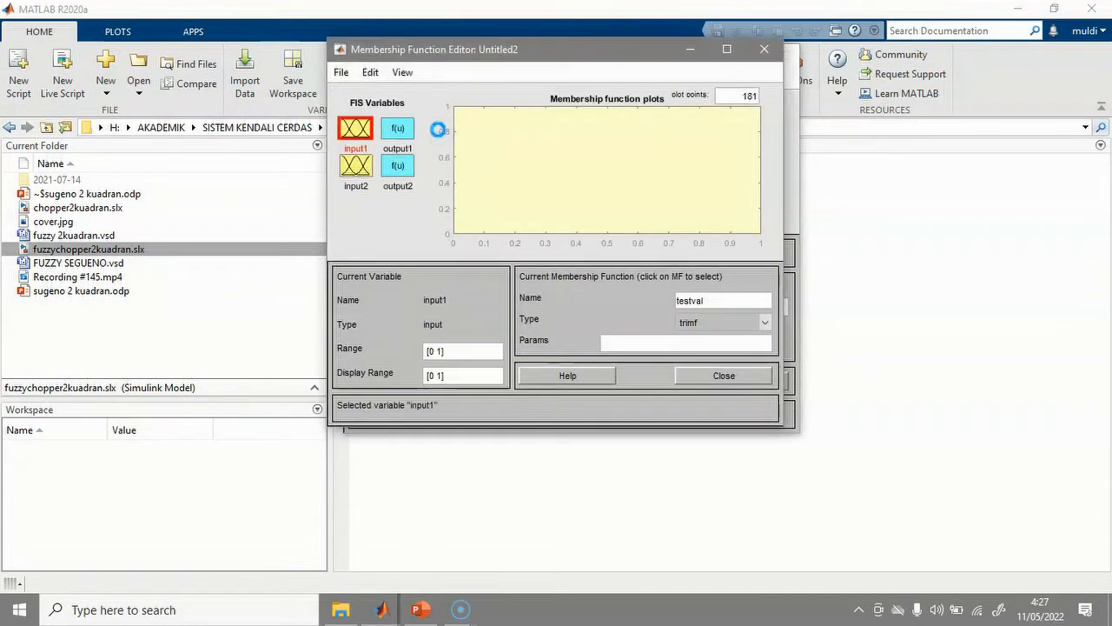
# Rename input1 to E and input2 to dE.
pyautogui.click(719, 378)
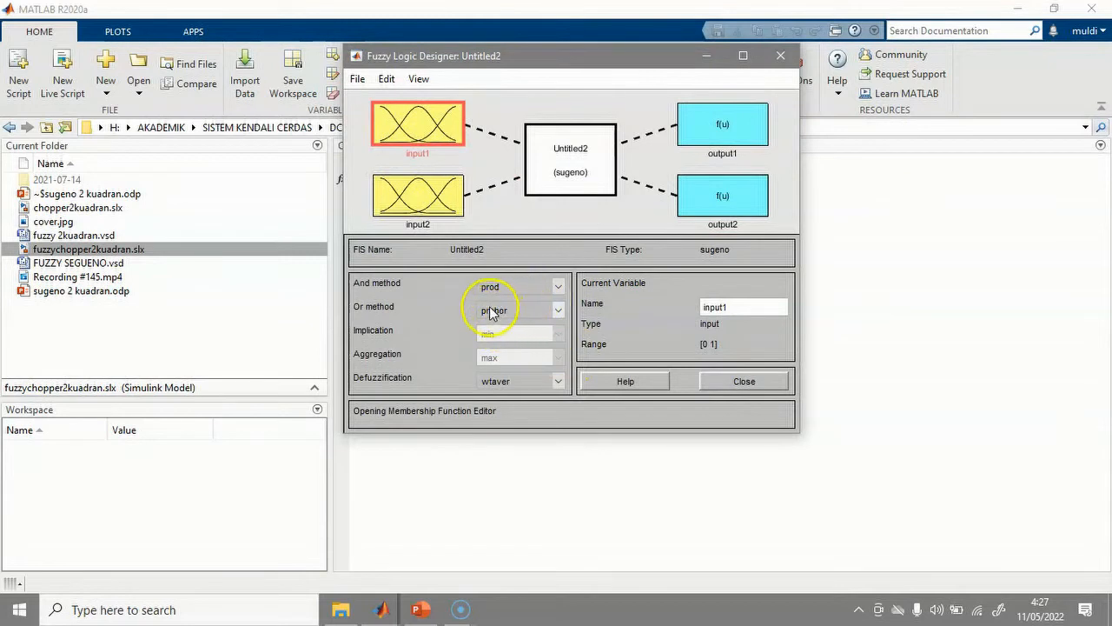
pyautogui.click(744, 308)
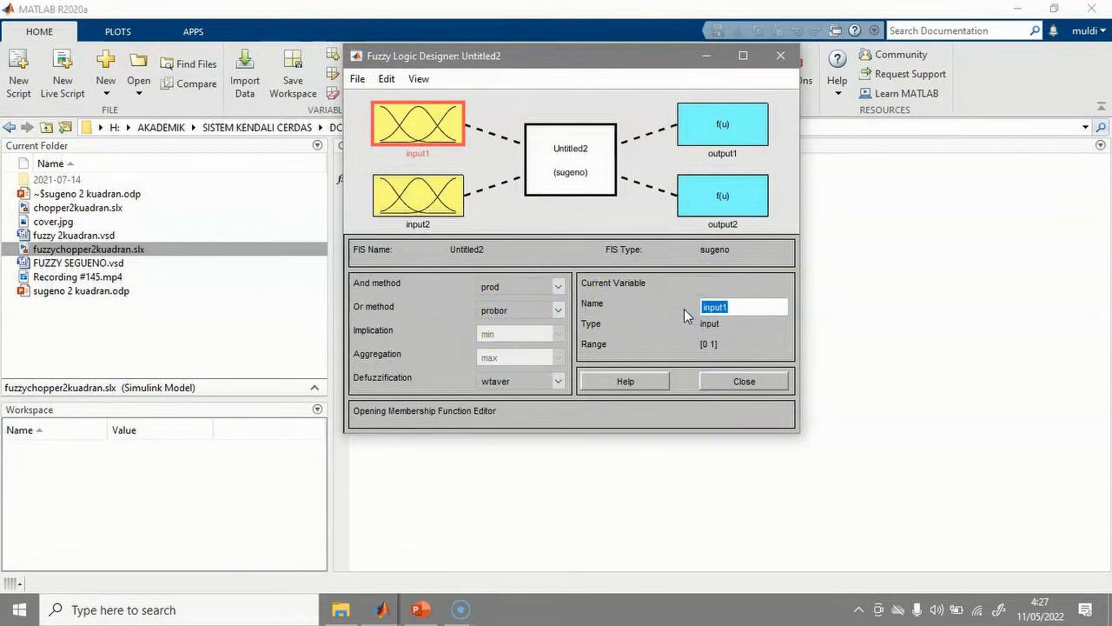
pyautogui.click(444, 214)
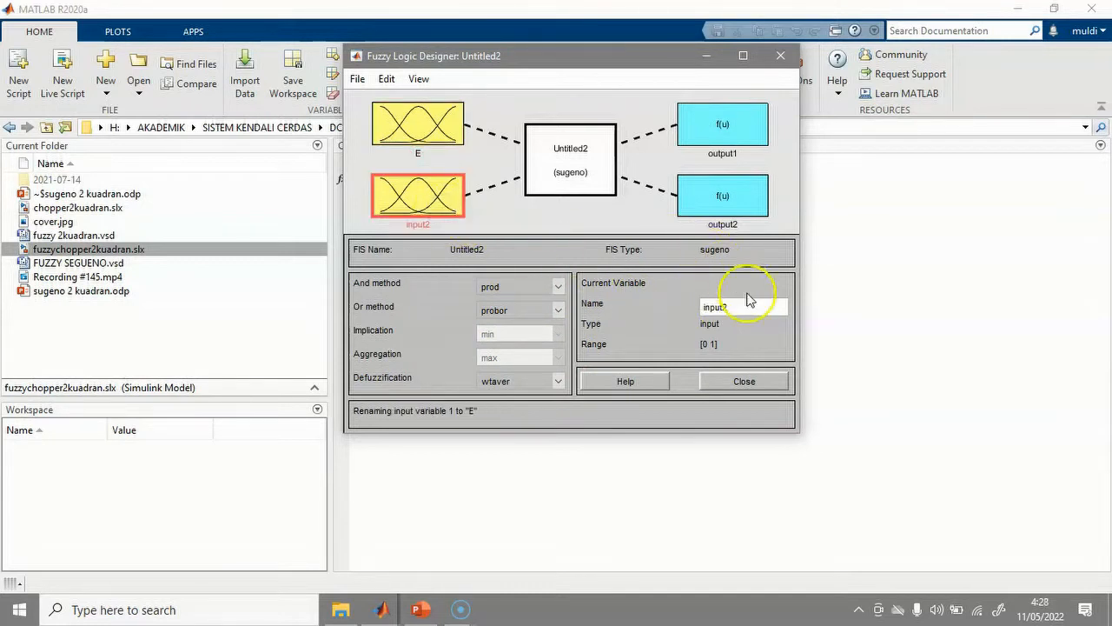
pyautogui.moveTo(750, 307); pyautogui.dragTo(689, 307)
pyautogui.click(576, 207)
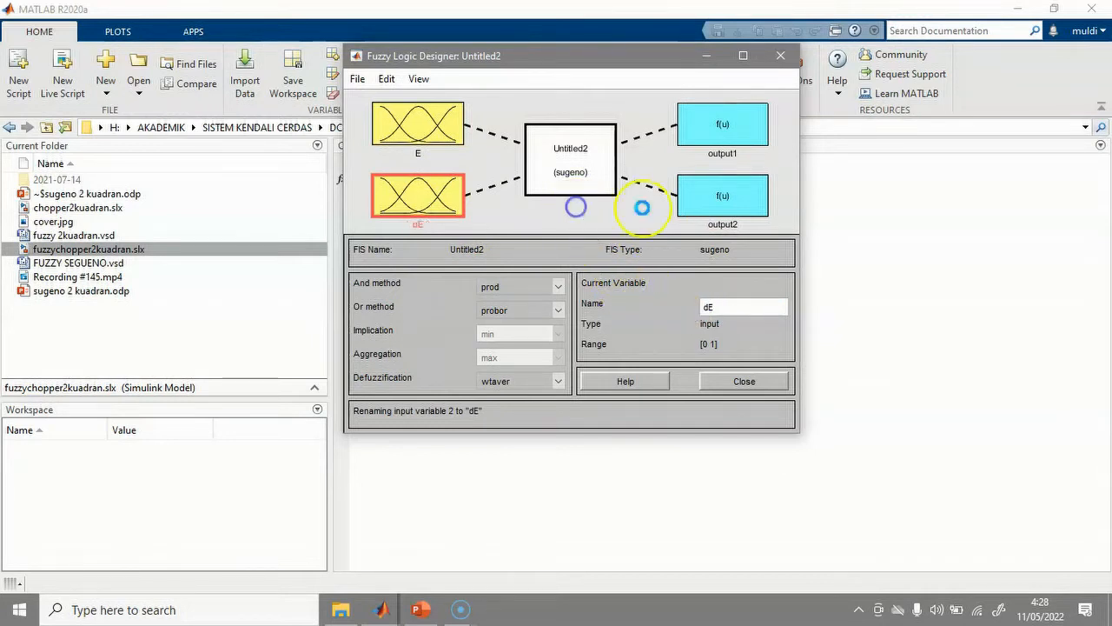
# Rename output1 to Kp and output2 to Ki, then open E's membership functions.
pyautogui.click(739, 143)
pyautogui.moveTo(737, 307); pyautogui.dragTo(706, 310)
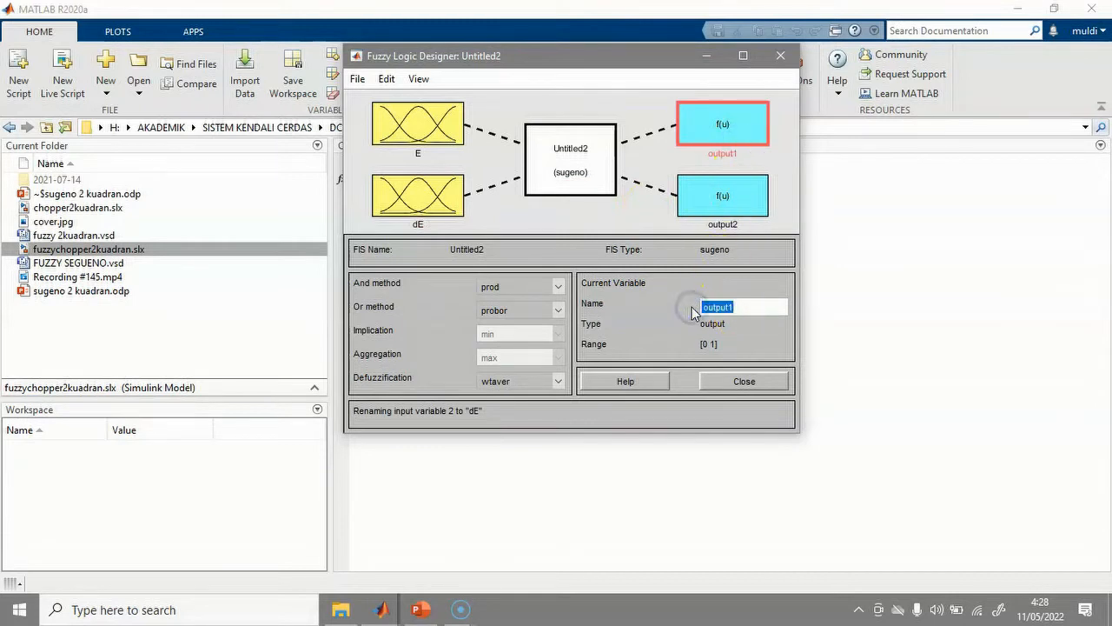
pyautogui.write('u')
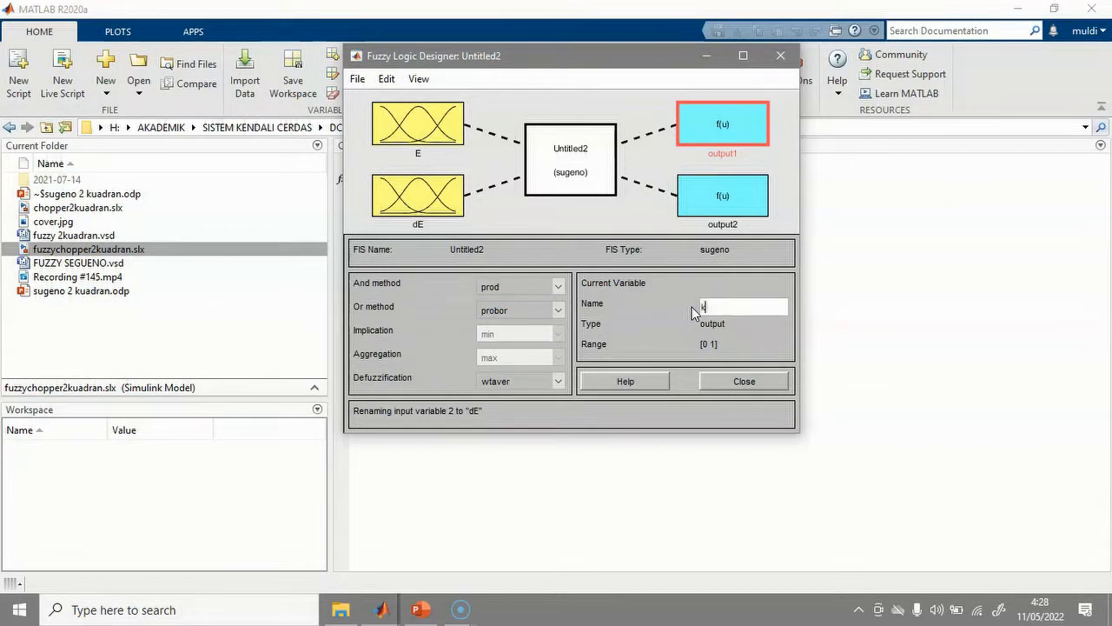
pyautogui.click(730, 305)
pyautogui.click(732, 225)
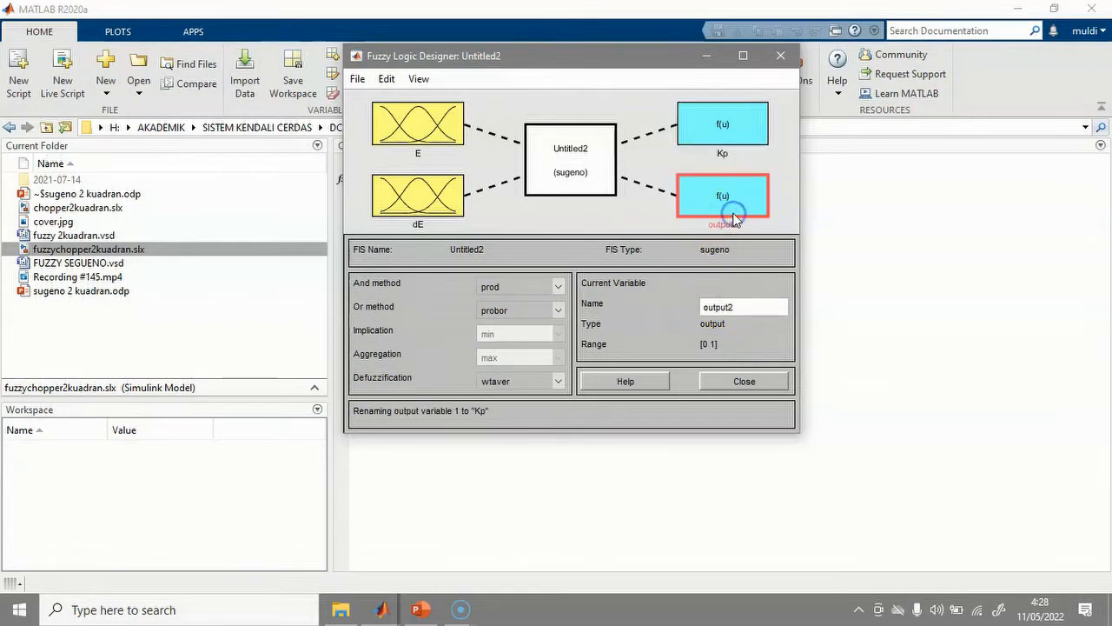
pyautogui.click(746, 308)
pyautogui.moveTo(746, 308); pyautogui.dragTo(692, 307)
pyautogui.click(573, 227)
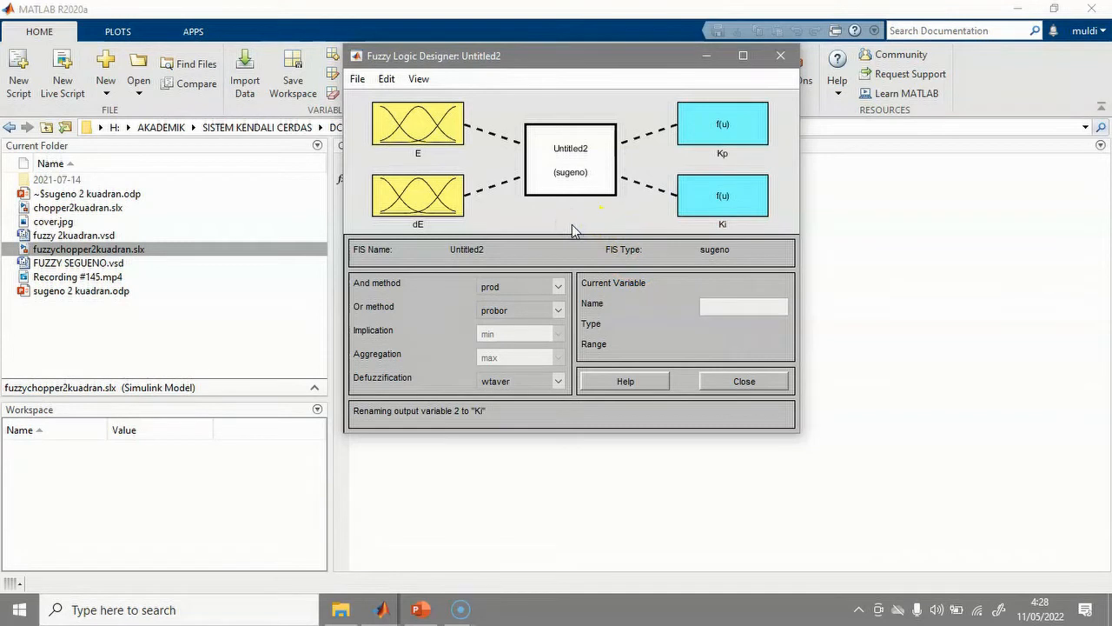
pyautogui.click(443, 141)
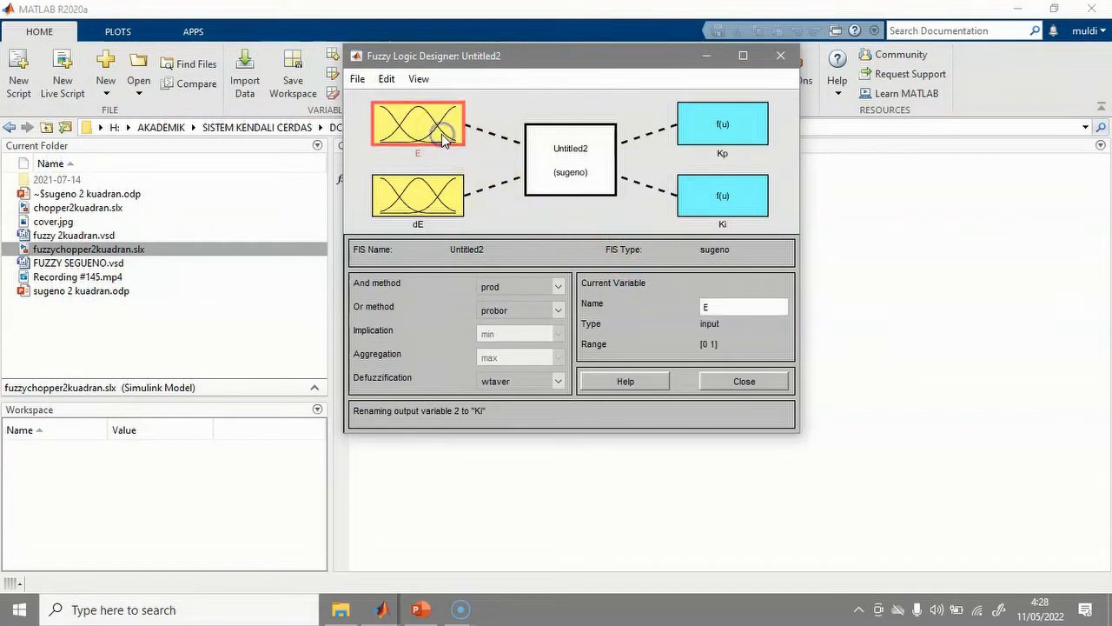
pyautogui.doubleClick(441, 134)
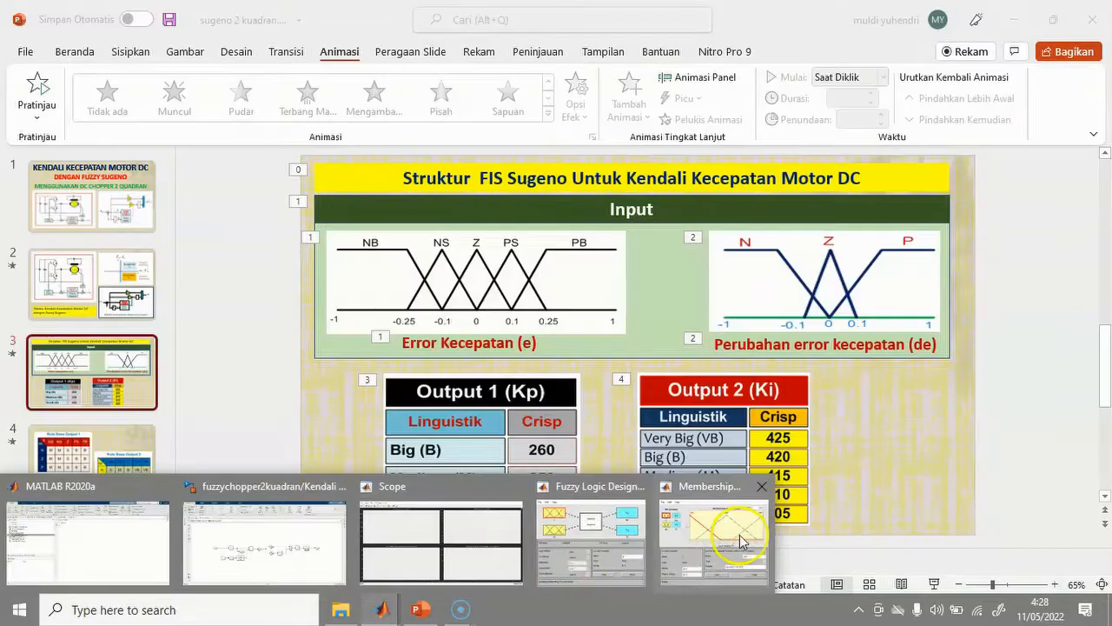
# Make E's mf1 a trapmf and set E's range to [-1 1].
pyautogui.click(741, 541)
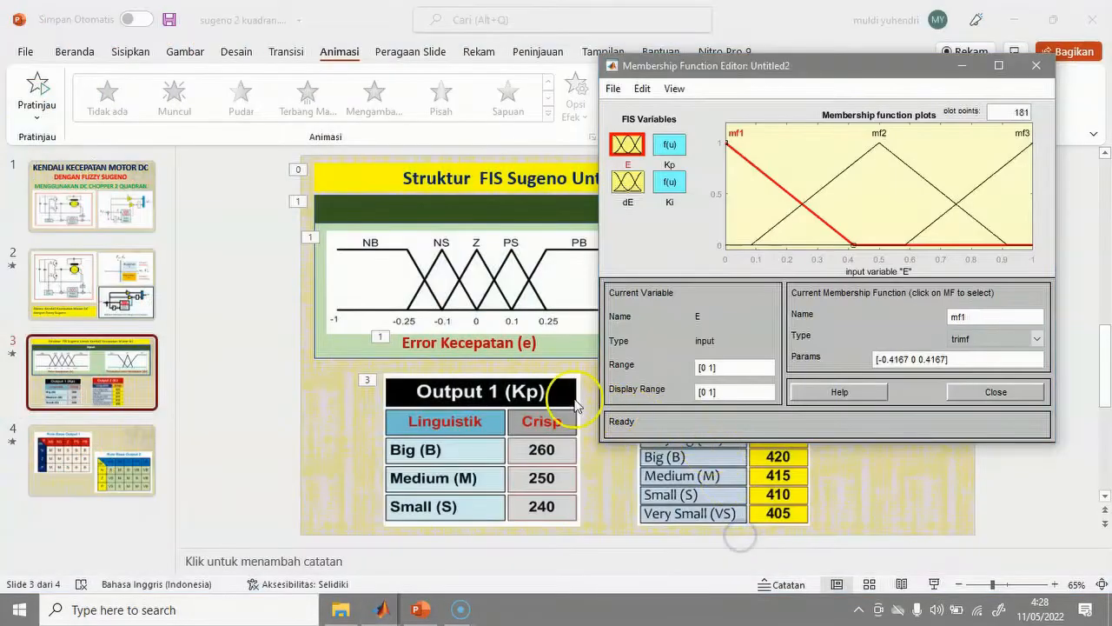
pyautogui.moveTo(773, 68); pyautogui.dragTo(831, 64)
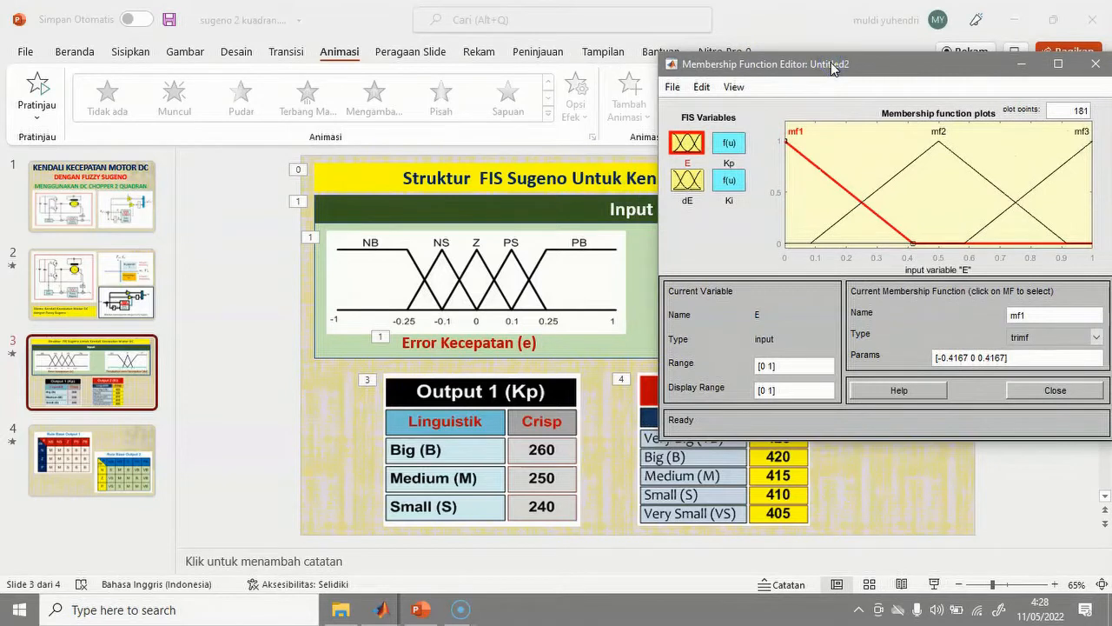
pyautogui.click(1096, 340)
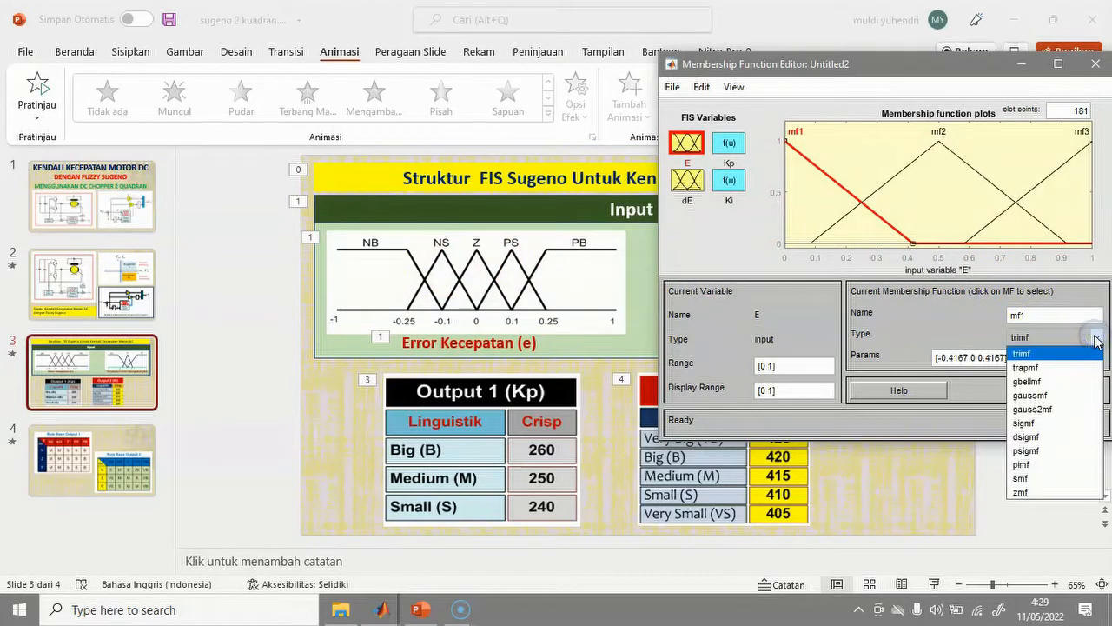
pyautogui.click(1038, 368)
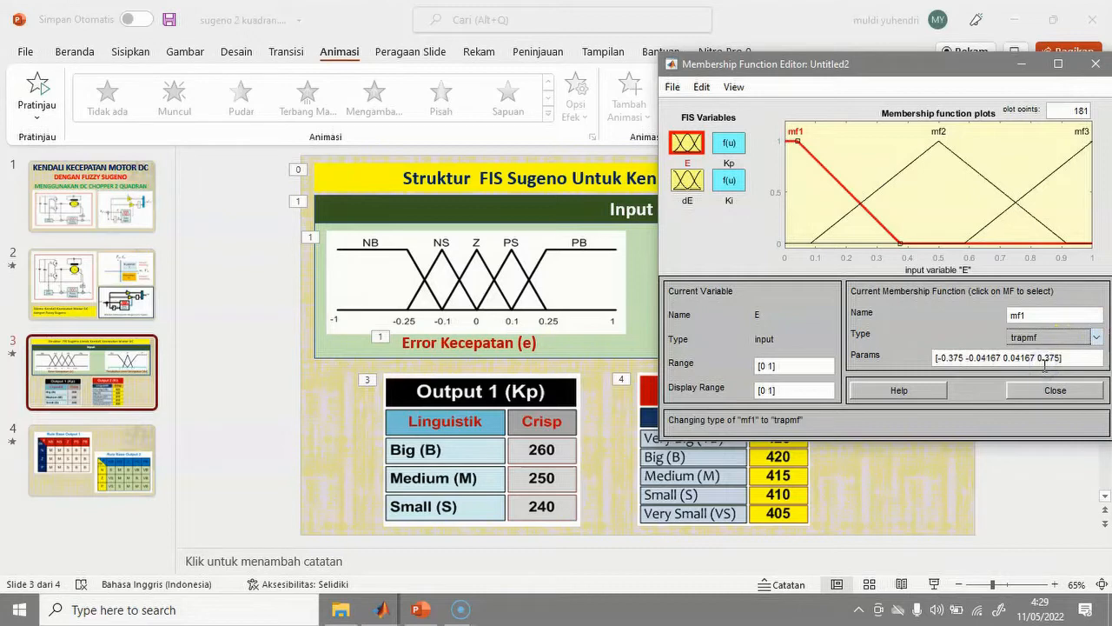
pyautogui.click(1003, 257)
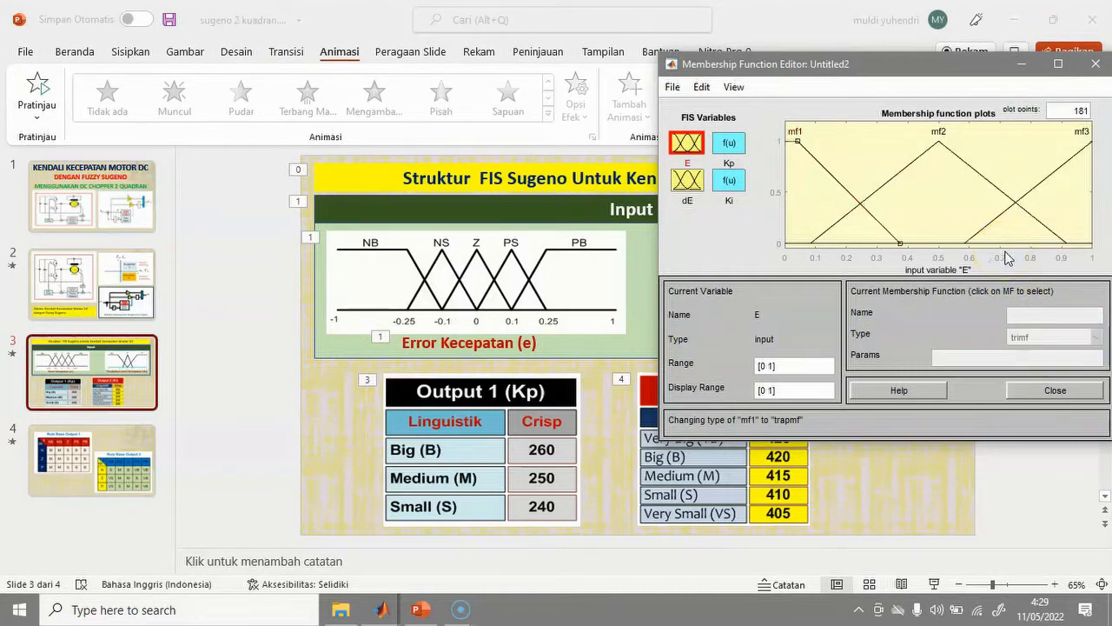
pyautogui.click(764, 369)
pyautogui.click(943, 325)
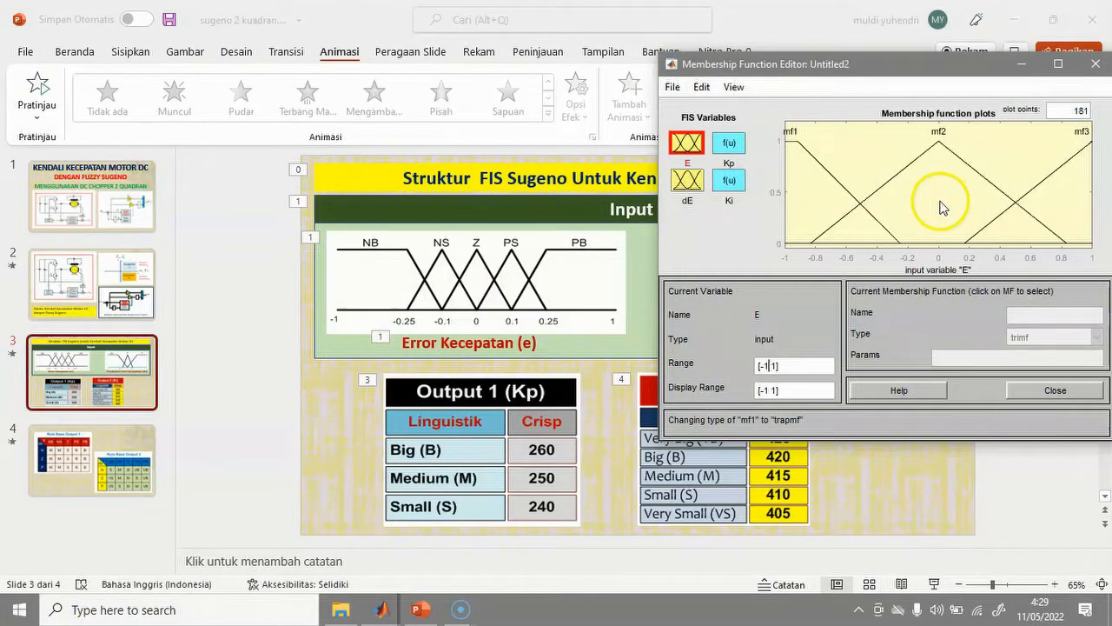
# Rename mf1 to NB with parameters [-1 -1 -0.25 -0.1].
pyautogui.click(830, 174)
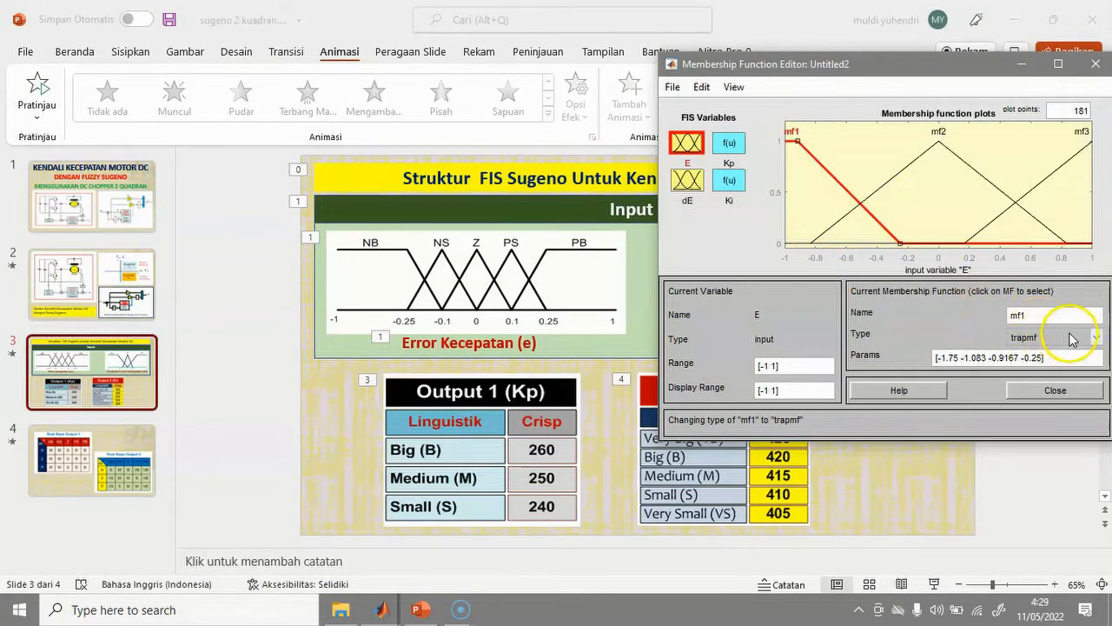
pyautogui.click(1028, 315)
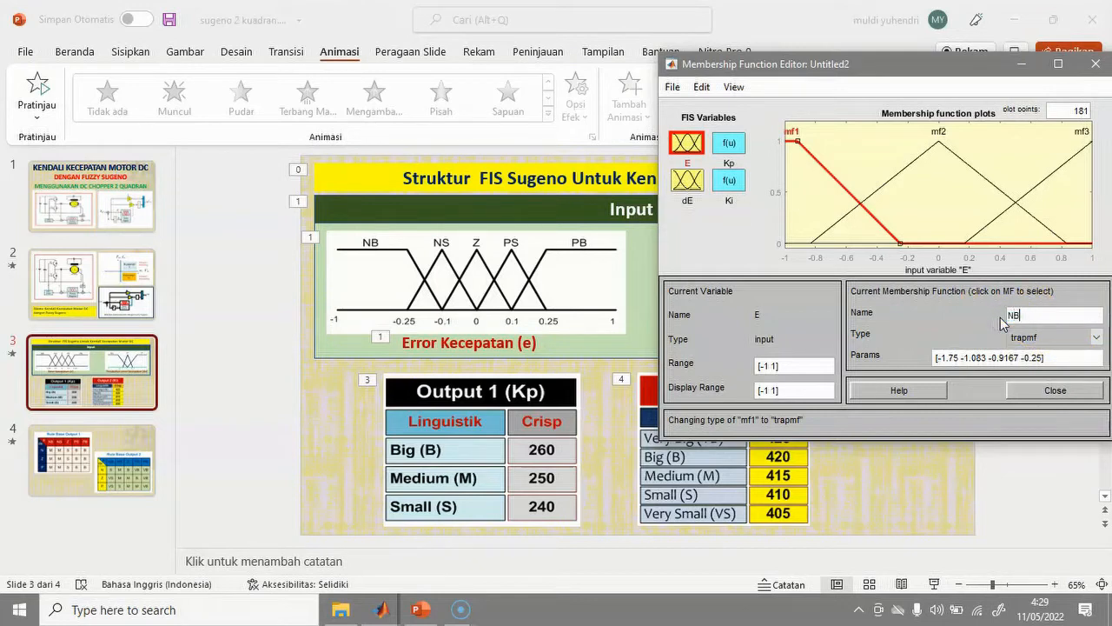
pyautogui.doubleClick(955, 358)
pyautogui.press('BackSpace')
pyautogui.press('BackSpace')
pyautogui.moveTo(950, 358); pyautogui.dragTo(971, 359)
pyautogui.write('-1')
pyautogui.moveTo(969, 359); pyautogui.dragTo(987, 361)
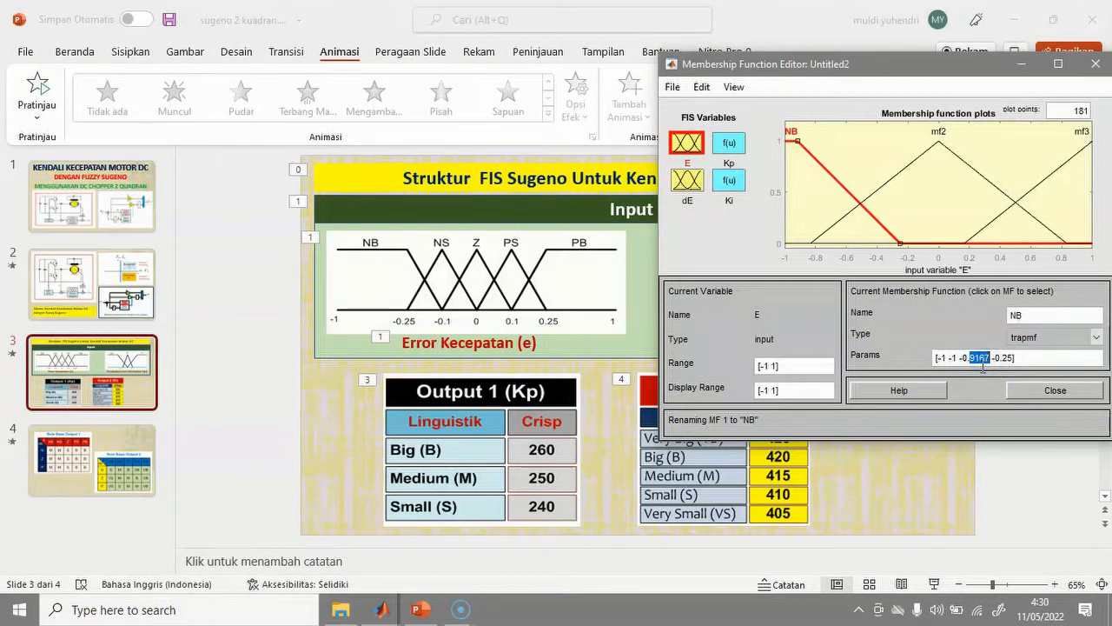
pyautogui.write('25')
pyautogui.moveTo(993, 357); pyautogui.dragTo(1003, 357)
pyautogui.write('1')
pyautogui.click(971, 335)
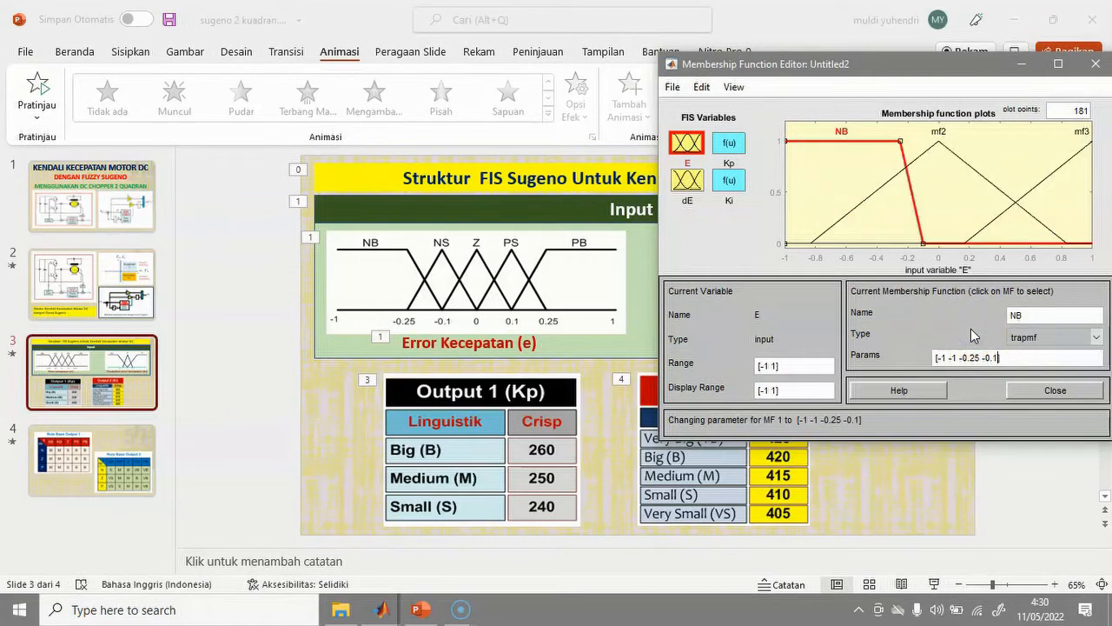
# Rename E's second membership function mf2 to NS.
pyautogui.click(1005, 195)
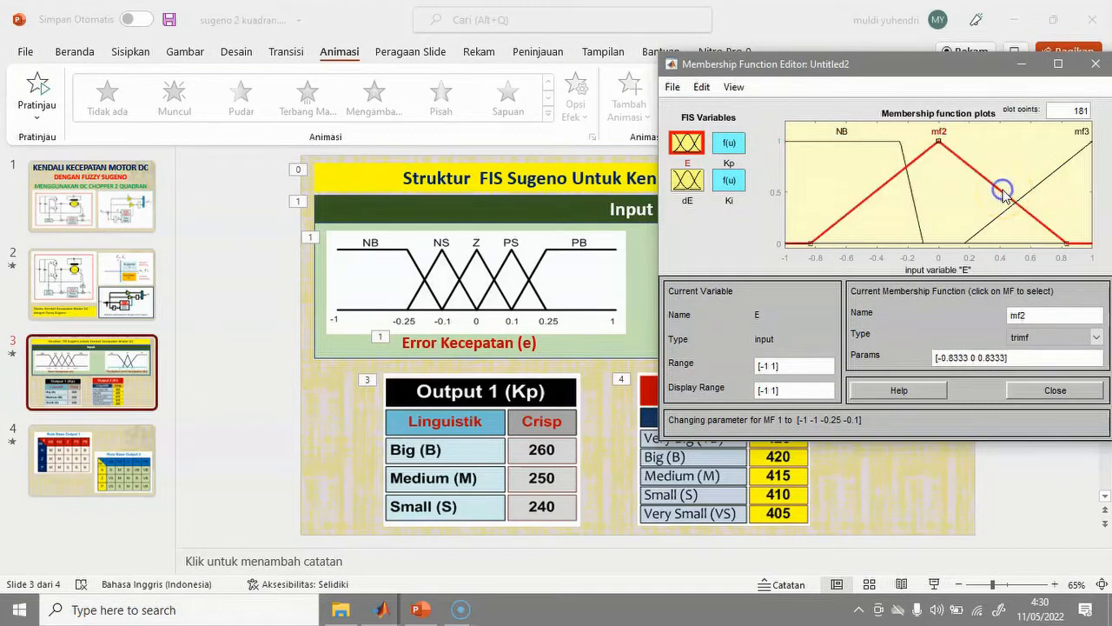
pyautogui.doubleClick(1014, 316)
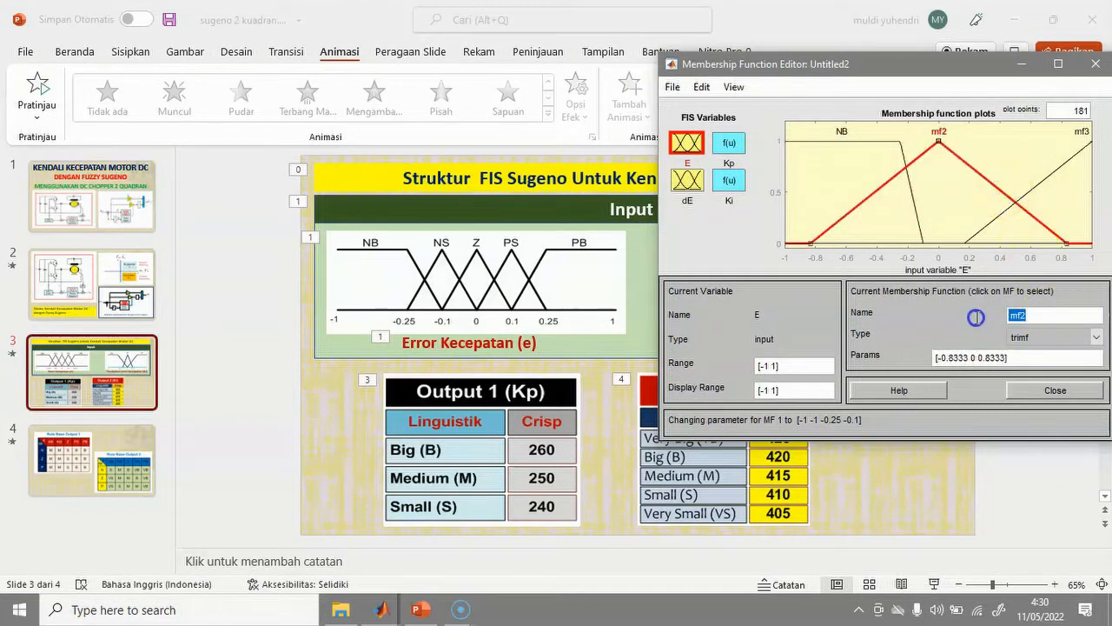
pyautogui.write('NS')
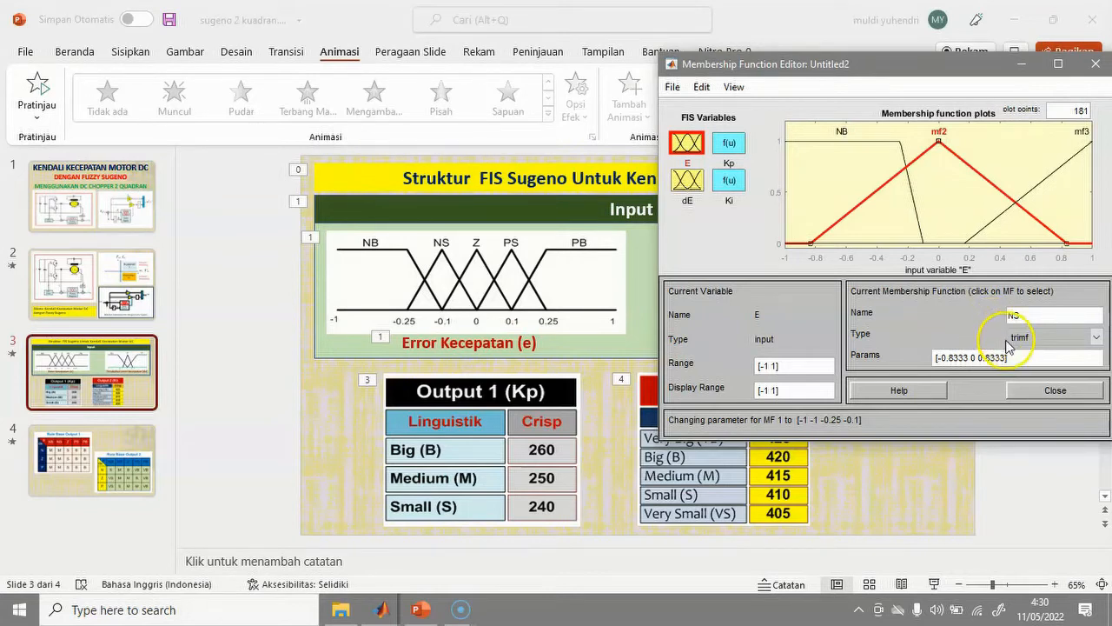
# Set the NS triangle's parameters to [-0.25 -0.1 0].
pyautogui.click(954, 358)
pyautogui.doubleClick(954, 358)
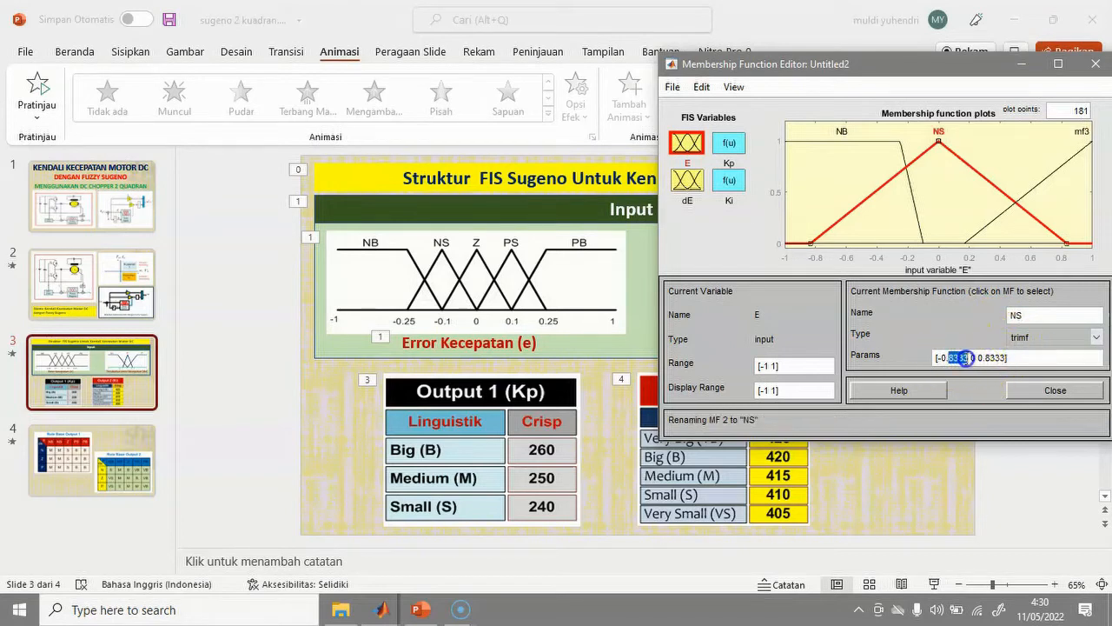
pyautogui.write('25')
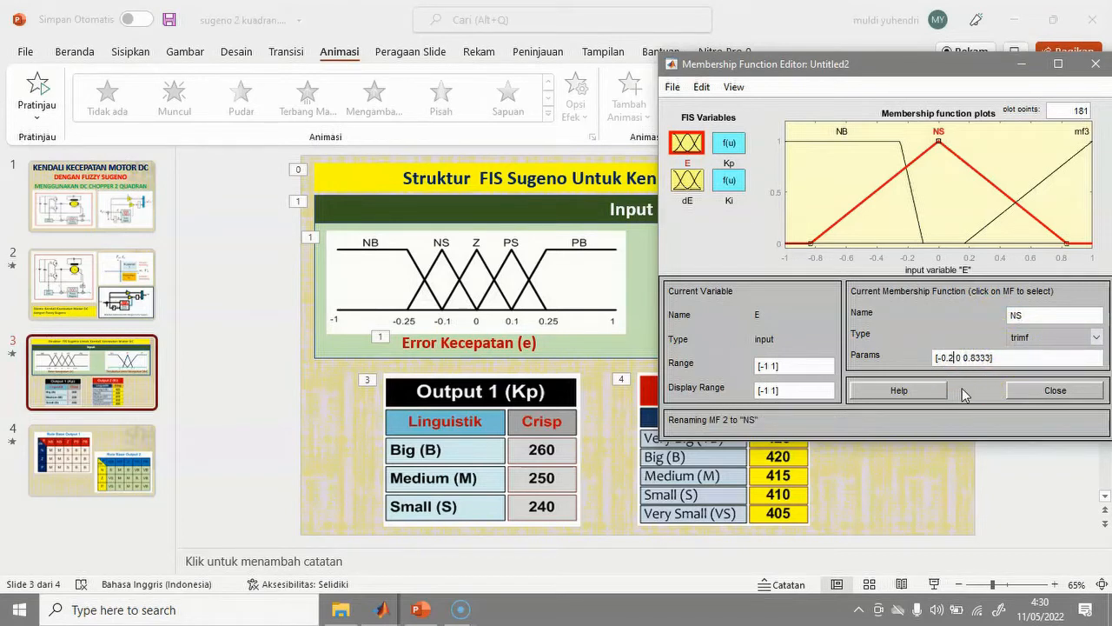
pyautogui.click(962, 359)
pyautogui.write('-')
pyautogui.click(970, 358)
pyautogui.write('.1')
pyautogui.moveTo(986, 358); pyautogui.dragTo(1006, 358)
pyautogui.press('BackSpace')
pyautogui.click(956, 322)
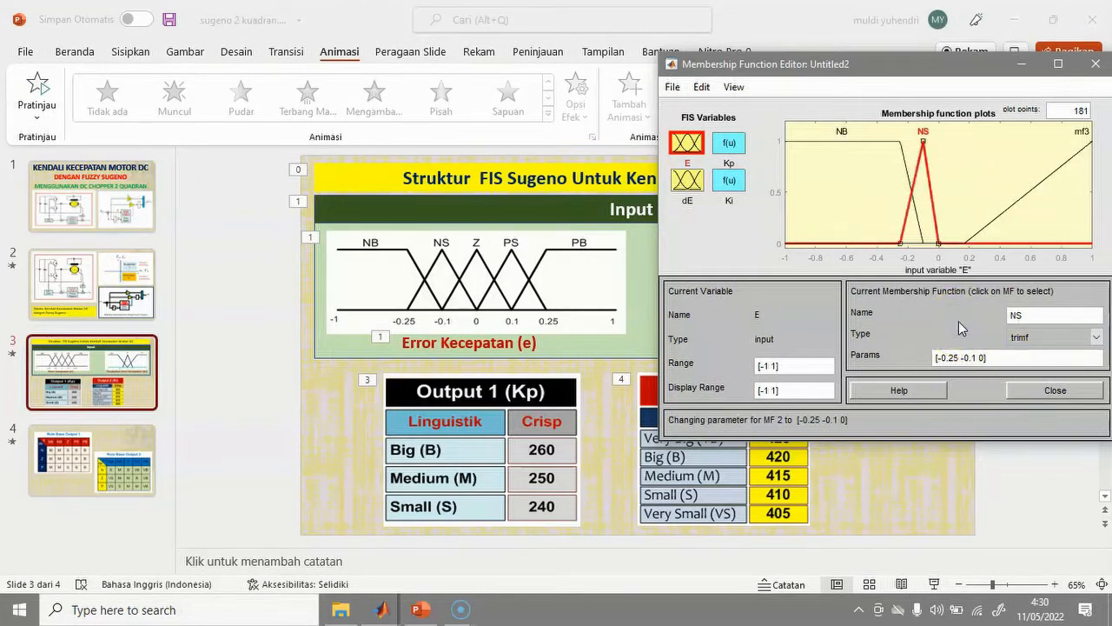
pyautogui.click(988, 219)
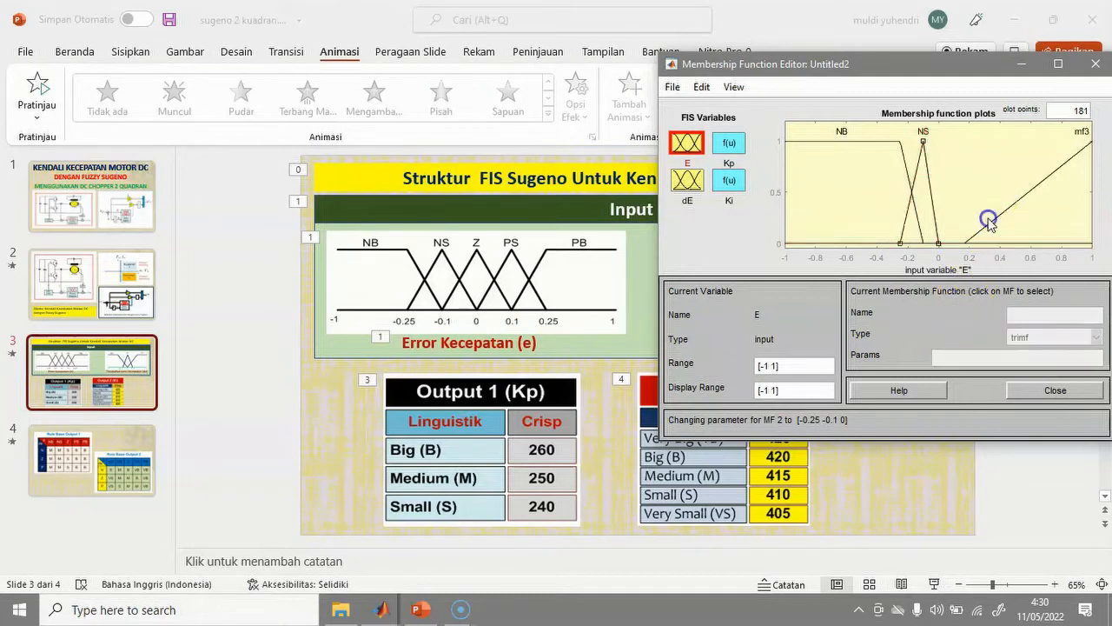
# Rename E's third membership function mf3 to Z.
pyautogui.click(992, 225)
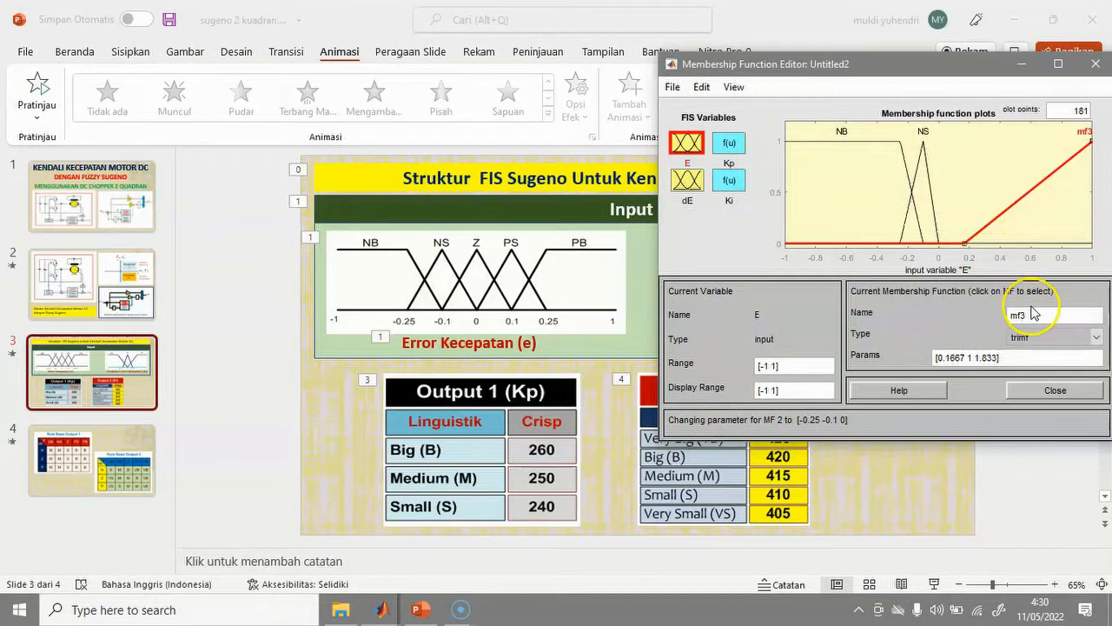
pyautogui.moveTo(1035, 314); pyautogui.dragTo(996, 317)
pyautogui.write('Z')
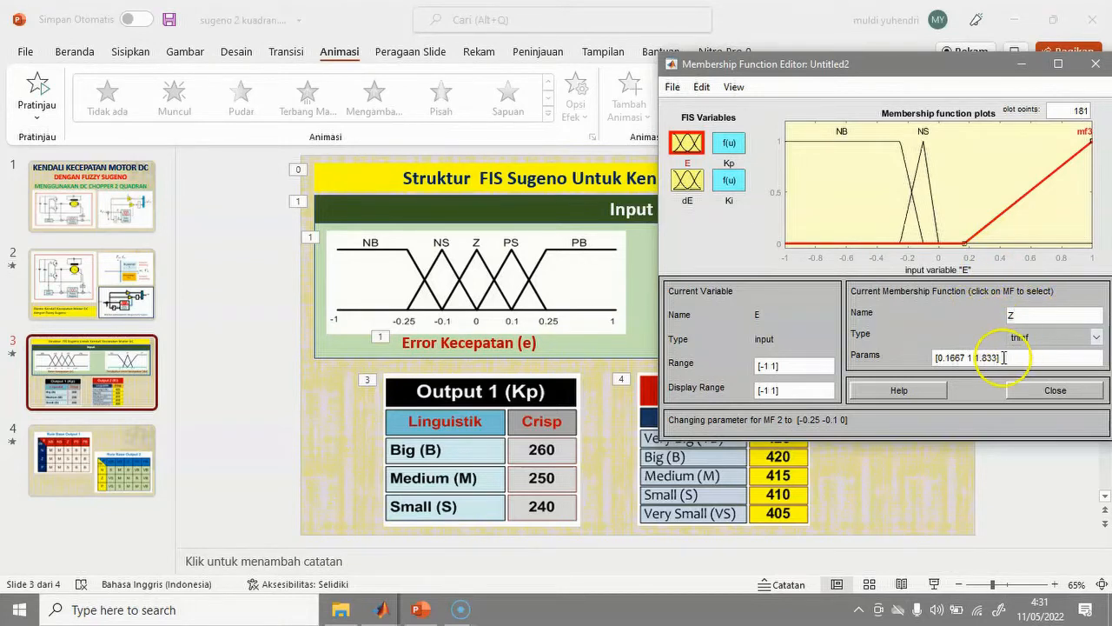
# Set the Z triangle's parameters to [-0.1 0 0.1].
pyautogui.click(940, 359)
pyautogui.write('-')
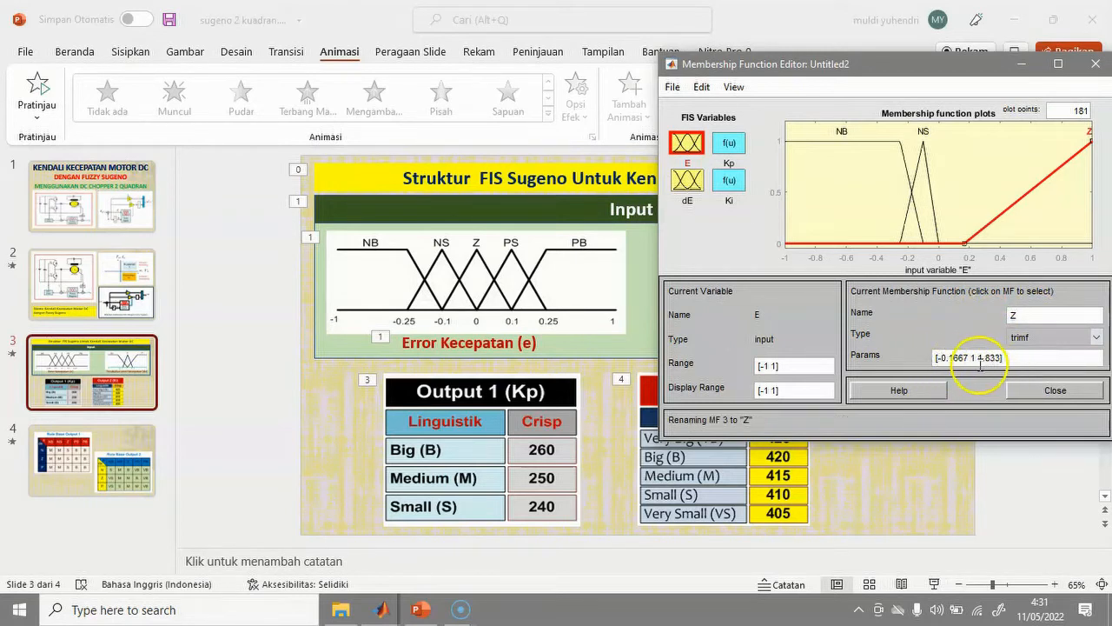
pyautogui.click(954, 357)
pyautogui.moveTo(953, 357); pyautogui.dragTo(970, 358)
pyautogui.press('BackSpace')
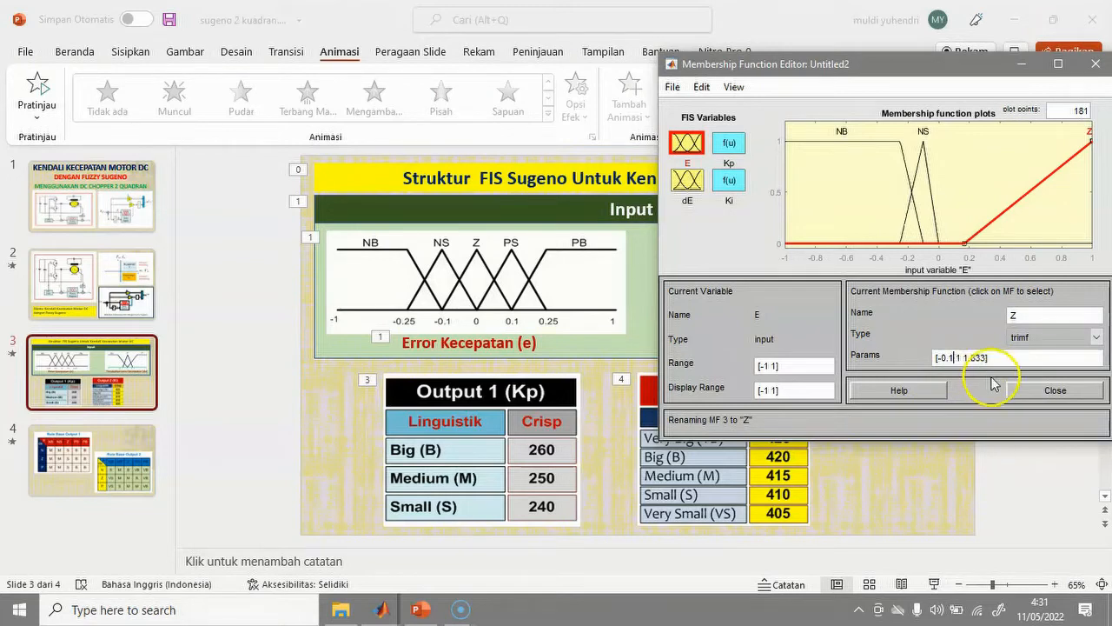
pyautogui.moveTo(955, 357); pyautogui.dragTo(961, 356)
pyautogui.write('-')
pyautogui.press('BackSpace')
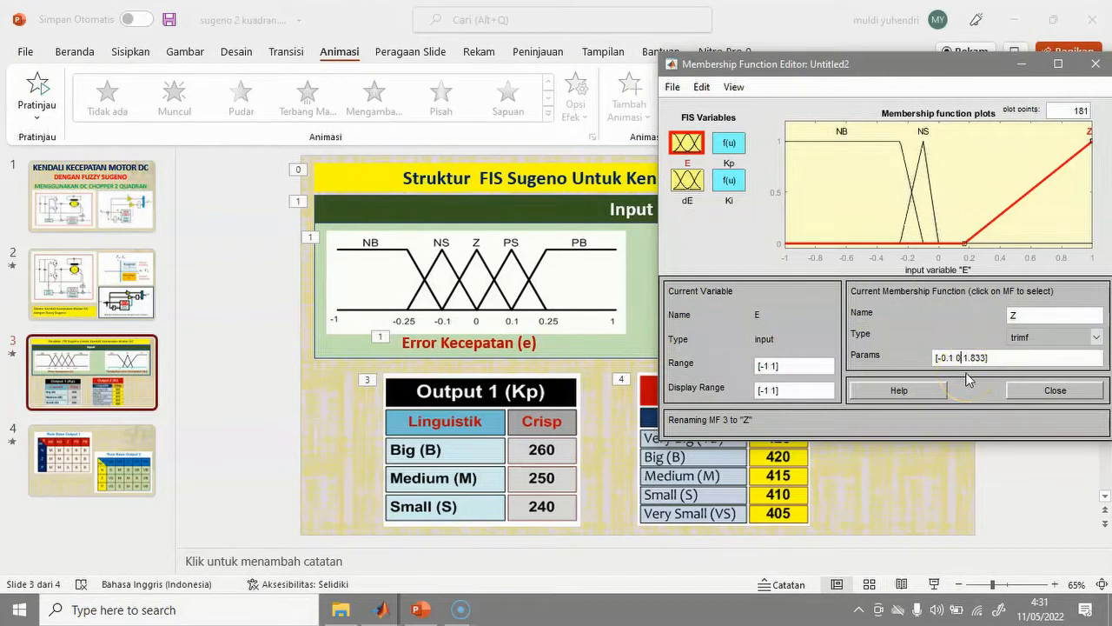
pyautogui.click(967, 359)
pyautogui.moveTo(964, 359); pyautogui.dragTo(983, 359)
pyautogui.write('0.1')
pyautogui.click(963, 309)
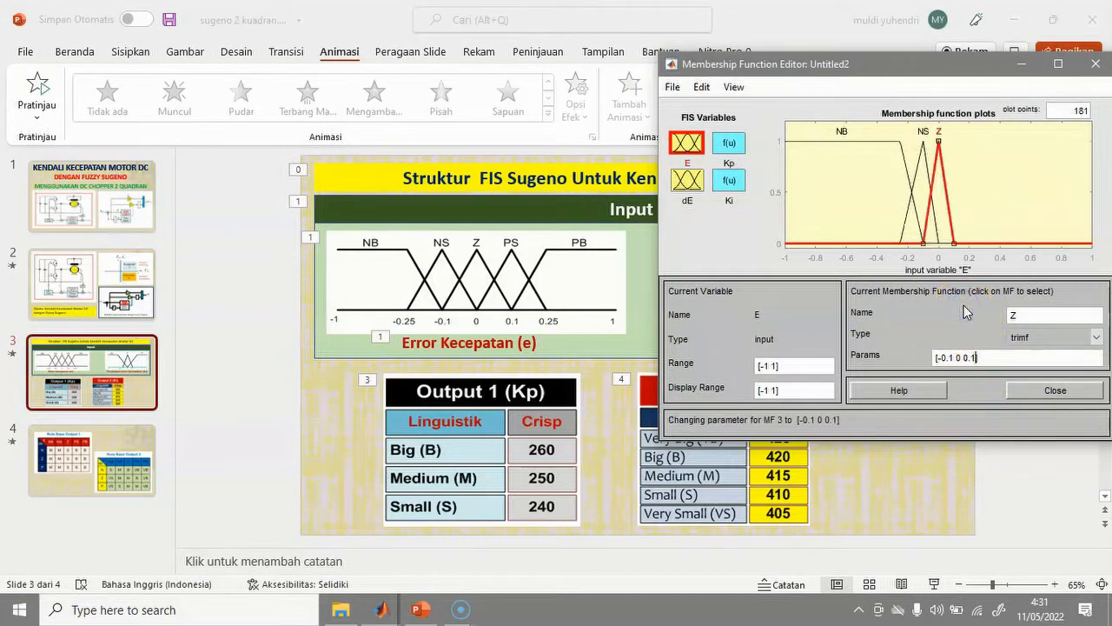
pyautogui.click(1003, 189)
# Add 2 trimf membership functions to E through Edit > Add MFs.
pyautogui.click(703, 88)
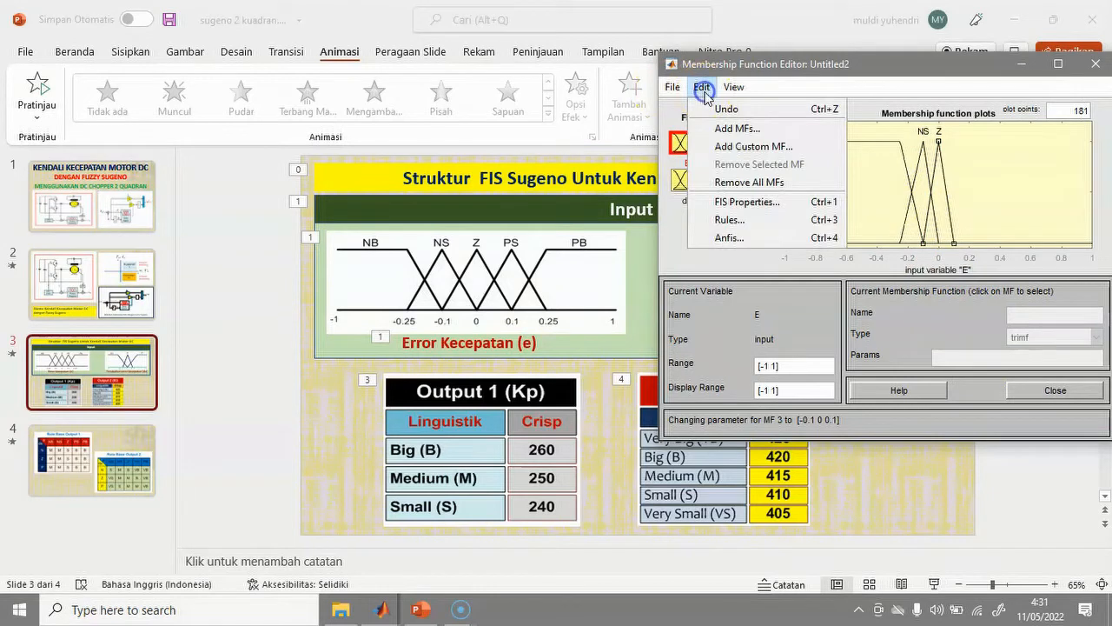
pyautogui.click(726, 131)
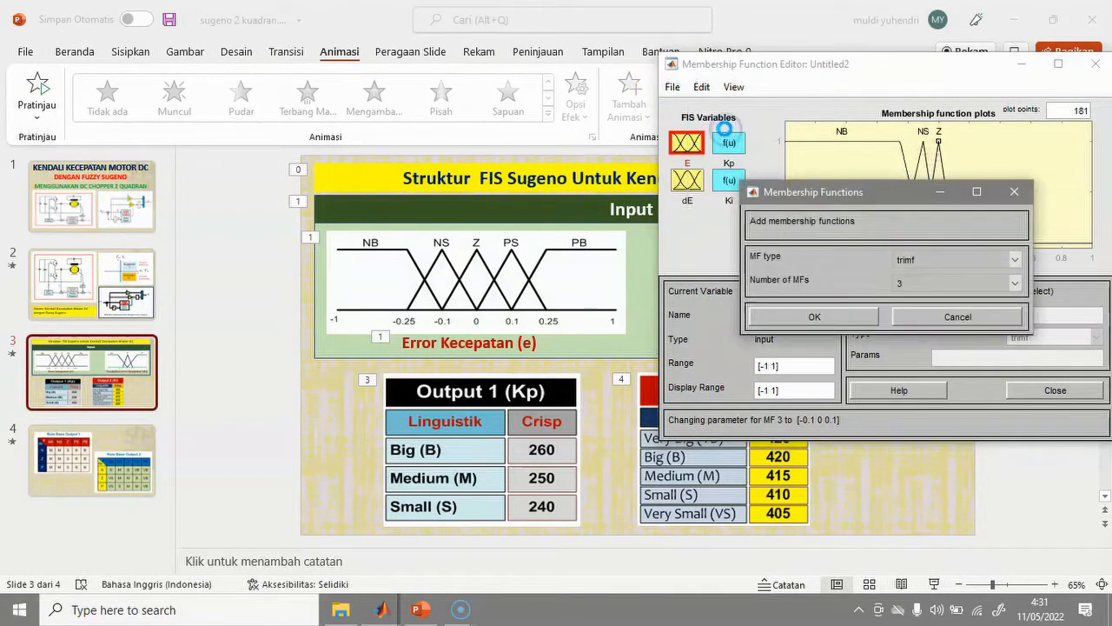
pyautogui.click(1013, 259)
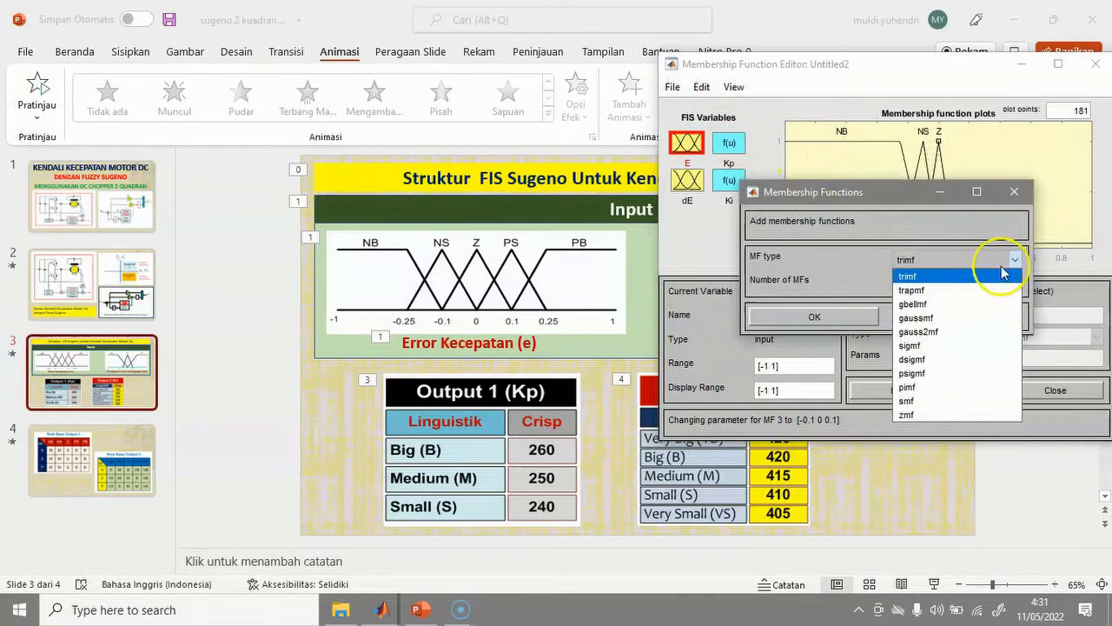
pyautogui.click(1004, 274)
pyautogui.click(1015, 283)
pyautogui.click(979, 314)
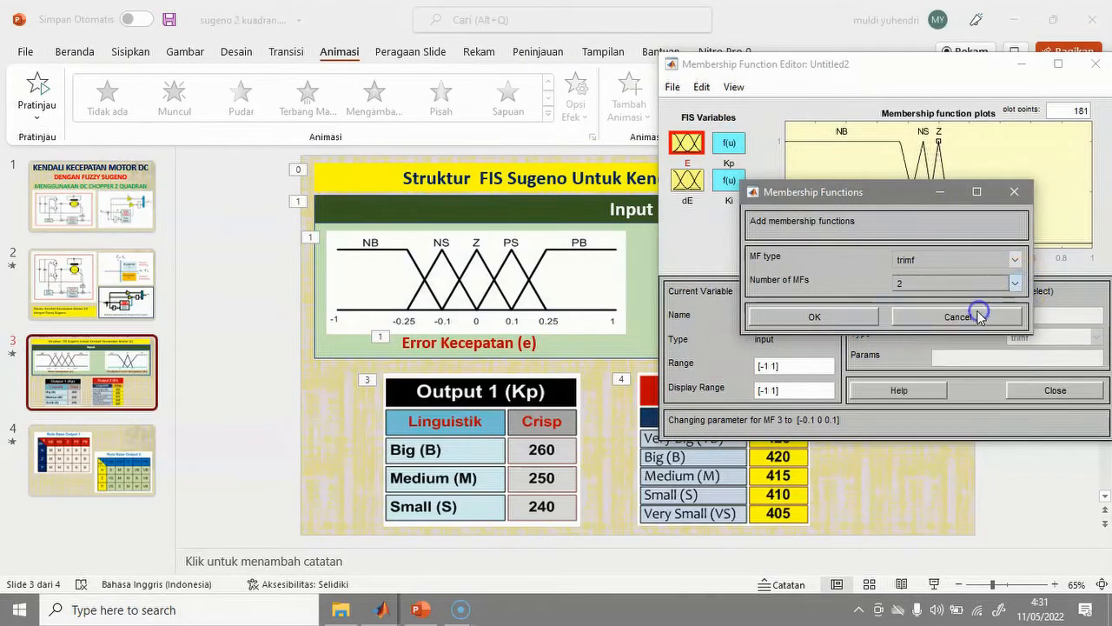
pyautogui.click(815, 317)
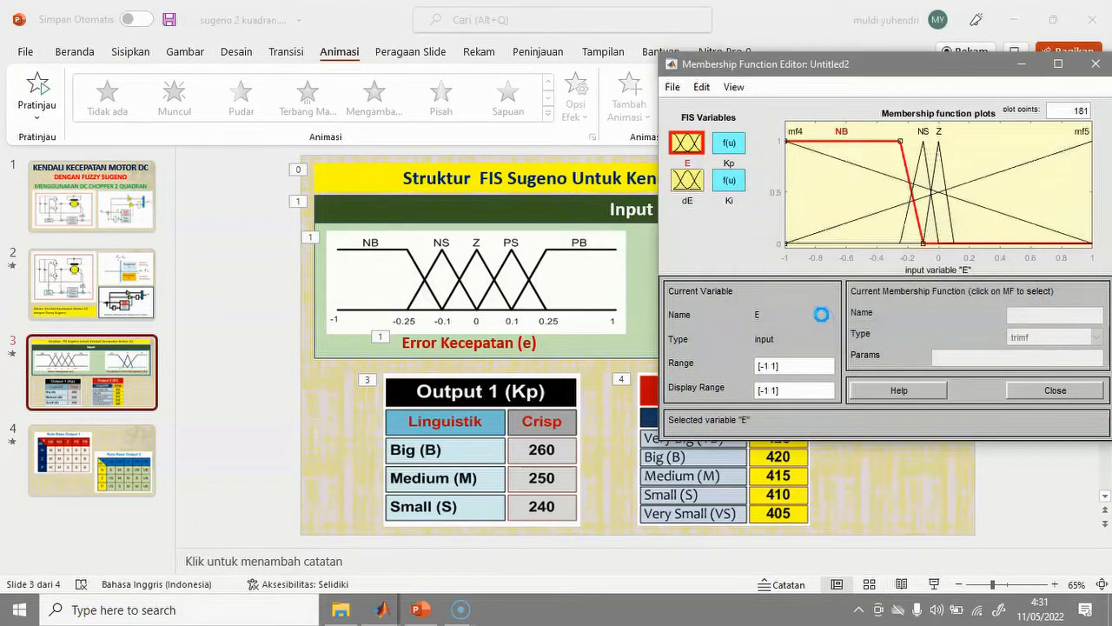
pyautogui.click(1011, 169)
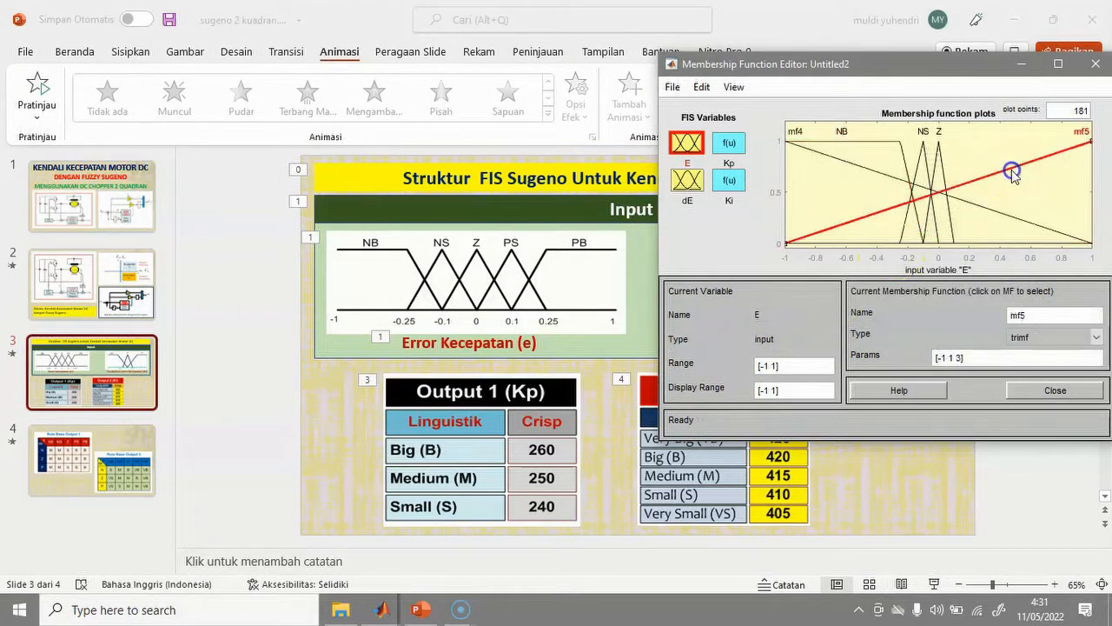
# Rename mf5 to PS and replace its [-1 1 3] parameters with [0 0.1 0.25].
pyautogui.doubleClick(1017, 316)
pyautogui.click(943, 359)
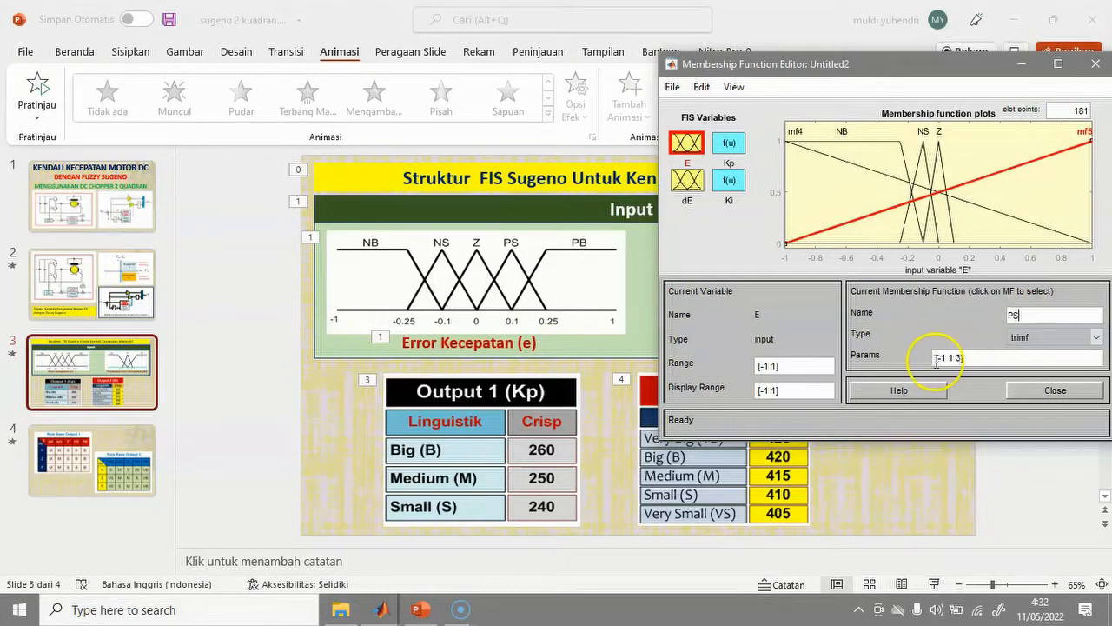
pyautogui.moveTo(944, 359); pyautogui.dragTo(949, 357)
pyautogui.write('0 0.1')
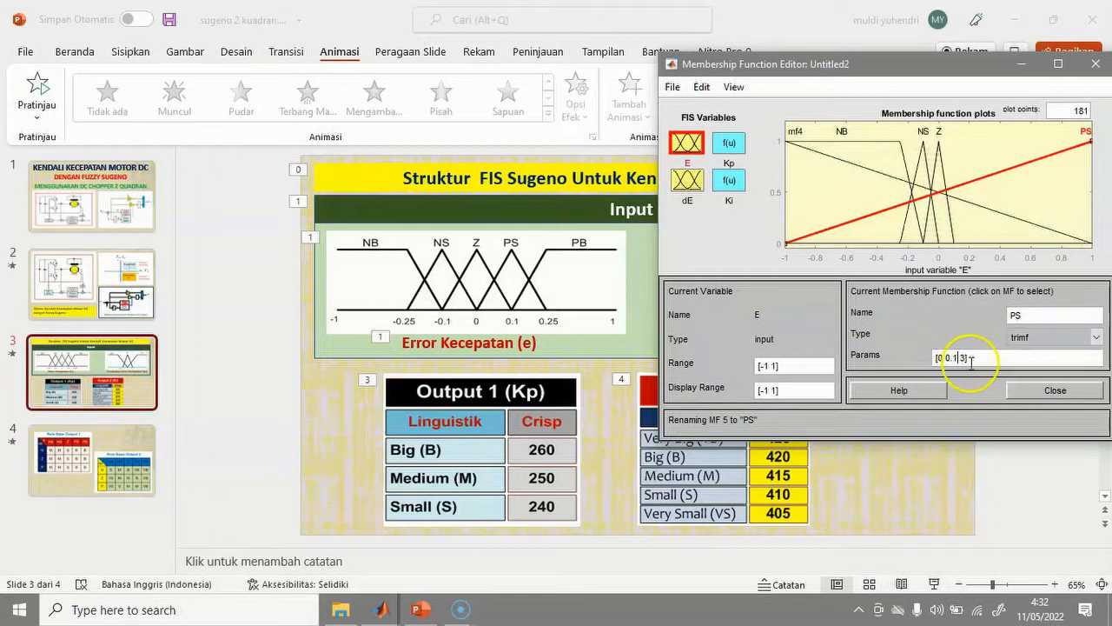
pyautogui.moveTo(958, 358); pyautogui.dragTo(962, 359)
# Apply the PS parameters [0 0.1 0.25], then change mf4's shape to trapmf.
pyautogui.write('0.25')
pyautogui.click(963, 323)
pyautogui.click(1011, 218)
pyautogui.click(1043, 337)
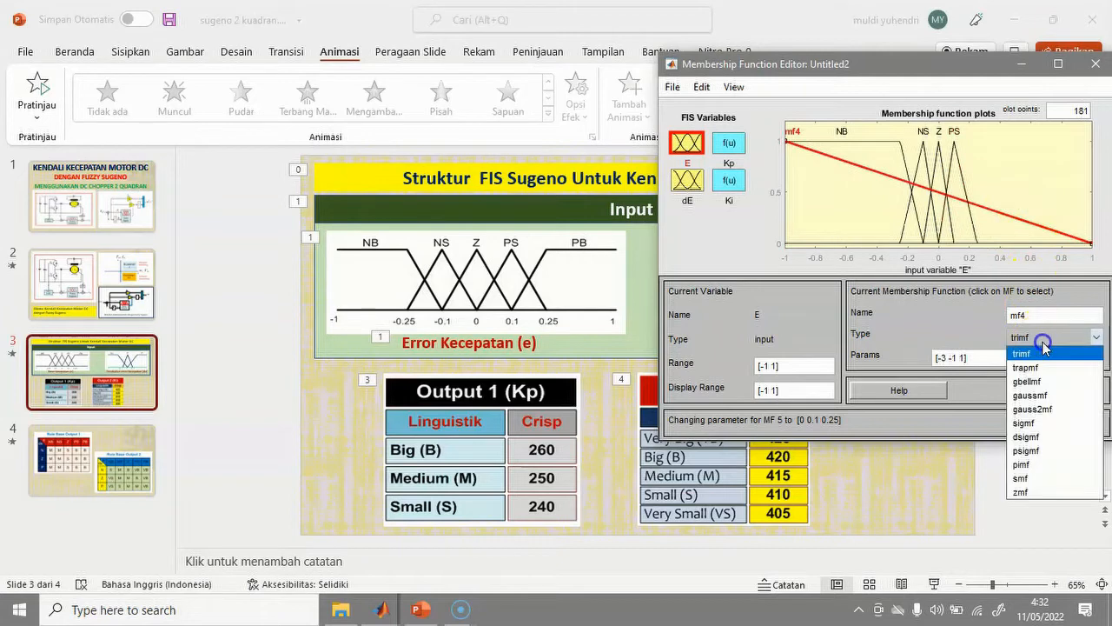
pyautogui.click(1043, 369)
# Enter mf4's first two trapezoid parameters as 0.1 and 0.25.
pyautogui.moveTo(1034, 315); pyautogui.dragTo(973, 315)
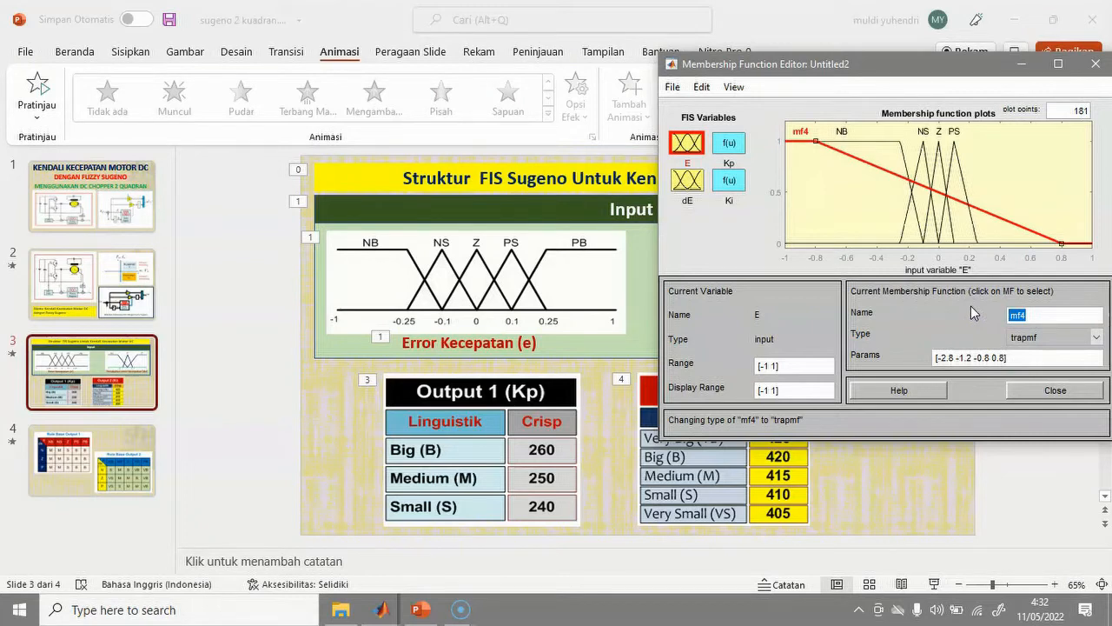
pyautogui.click(946, 361)
pyautogui.doubleClick(940, 358)
pyautogui.write('01')
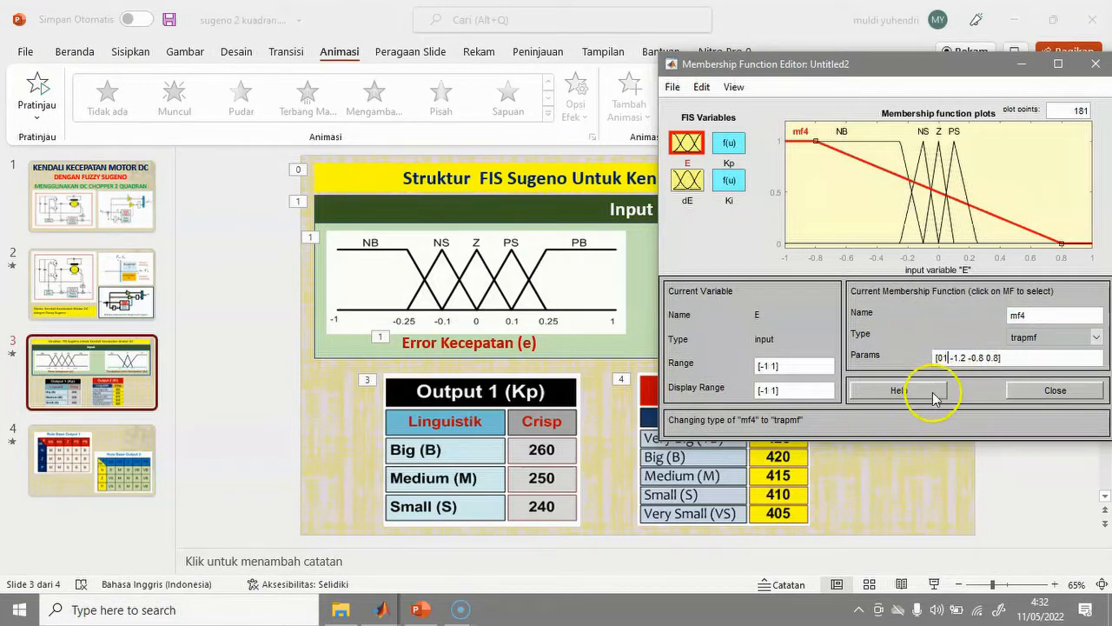
pyautogui.doubleClick(956, 357)
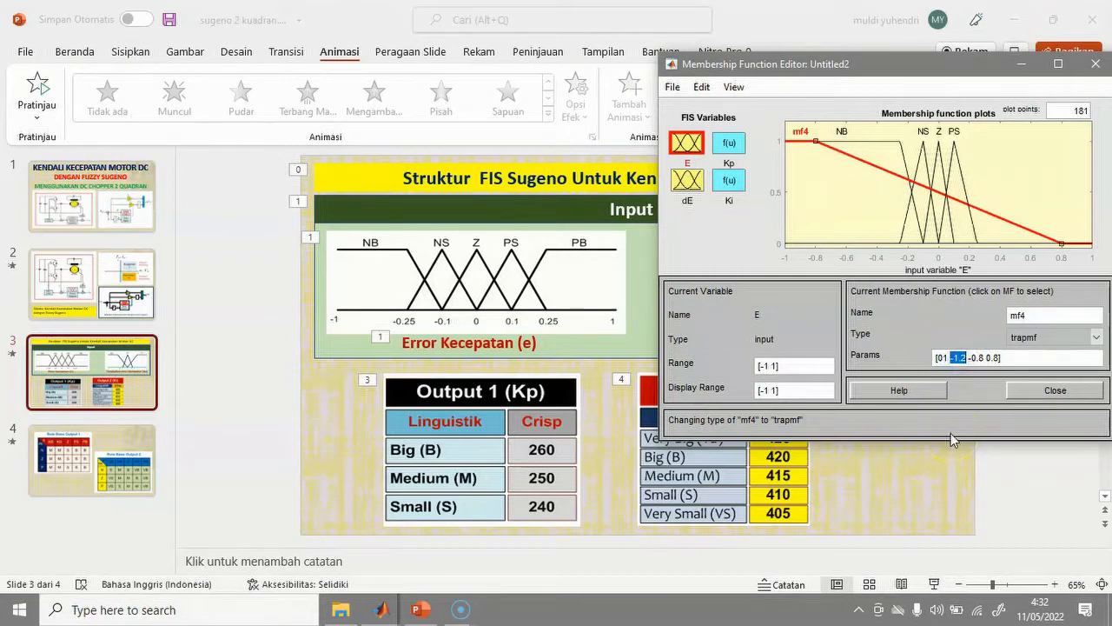
pyautogui.click(945, 356)
pyautogui.write('.1')
pyautogui.doubleClick(956, 357)
pyautogui.moveTo(956, 357); pyautogui.dragTo(968, 357)
pyautogui.write('0')
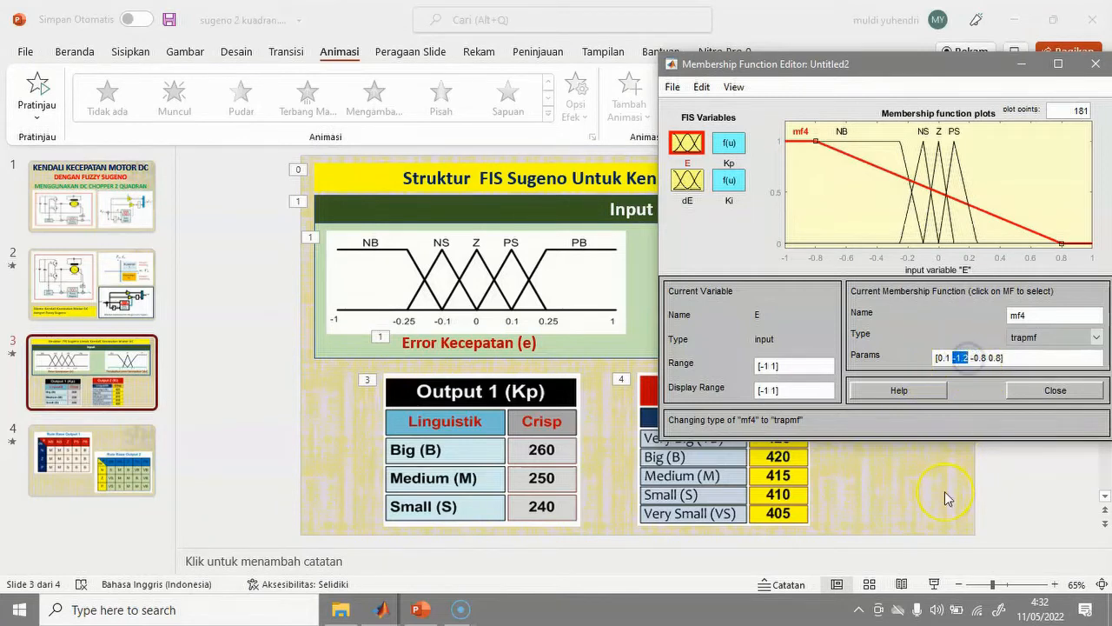
pyautogui.write('.25')
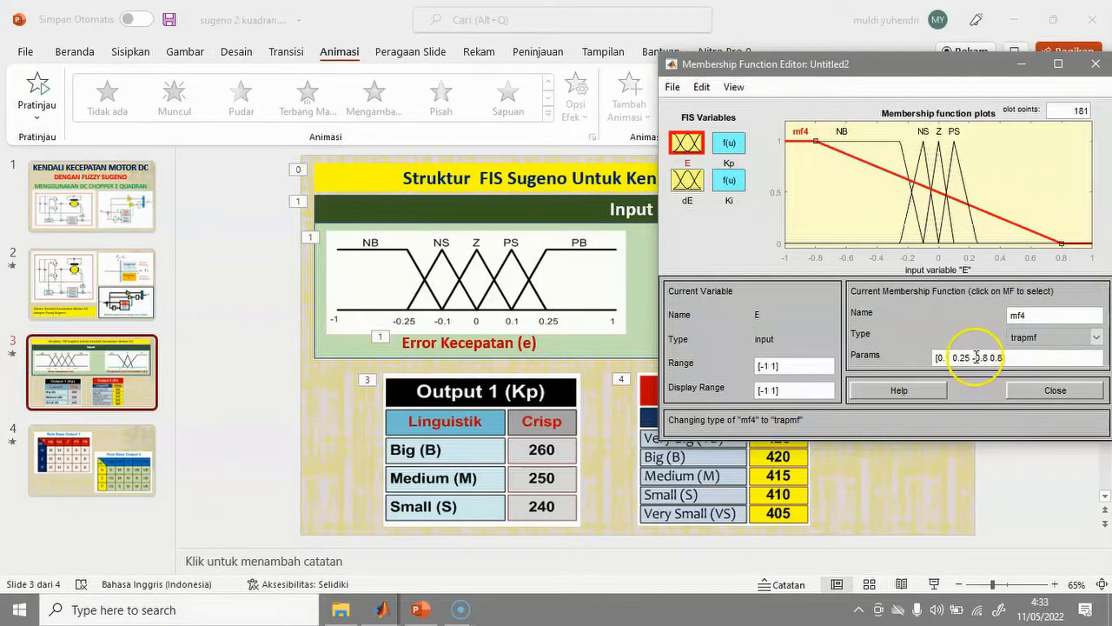
# Finish mf4's parameters as [0.1 0.25 1 1] and rename it PB.
pyautogui.moveTo(973, 358); pyautogui.dragTo(981, 357)
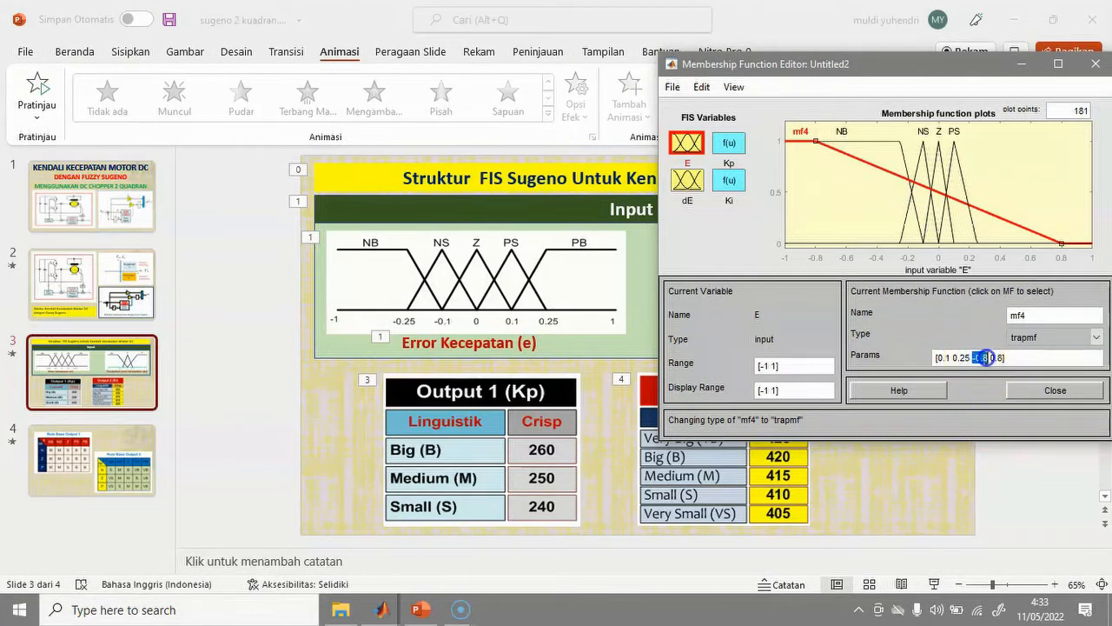
pyautogui.write('1')
pyautogui.moveTo(980, 359); pyautogui.dragTo(991, 362)
pyautogui.write('1')
pyautogui.click(969, 323)
pyautogui.moveTo(1041, 317); pyautogui.dragTo(1004, 316)
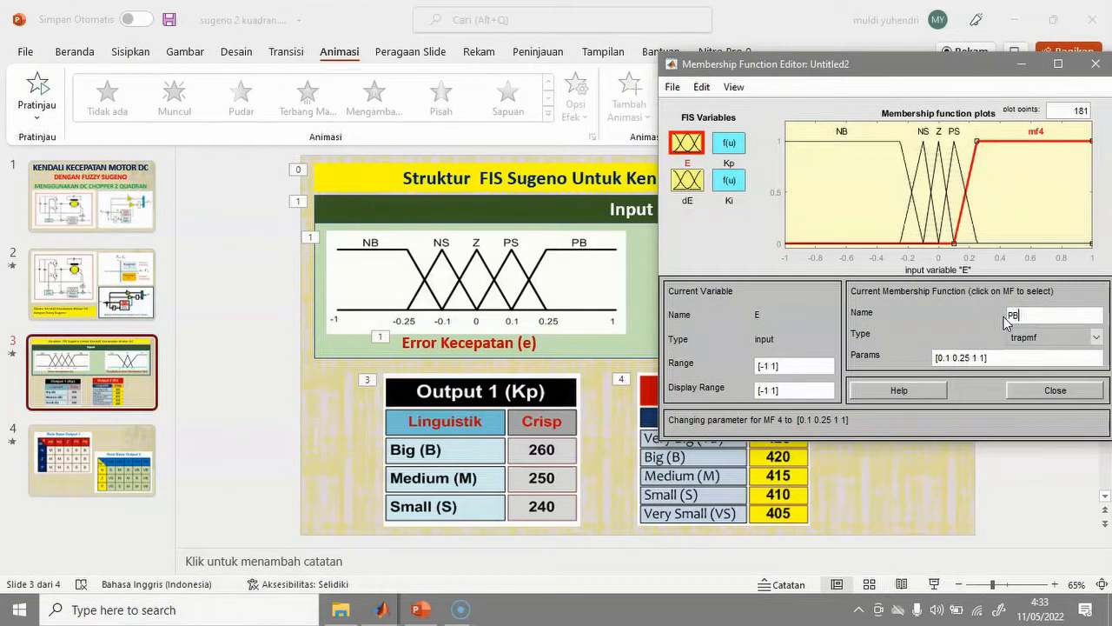
pyautogui.click(1009, 225)
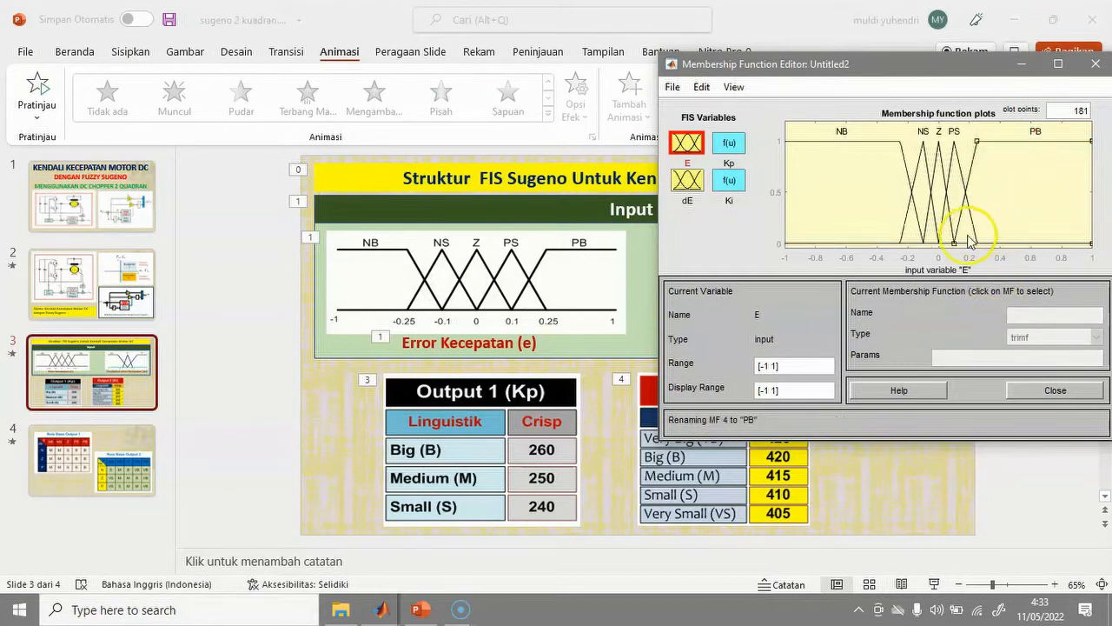
# Switch to input dE, move the editor window aside, and set dE's mf1 type to trapmf.
pyautogui.click(687, 180)
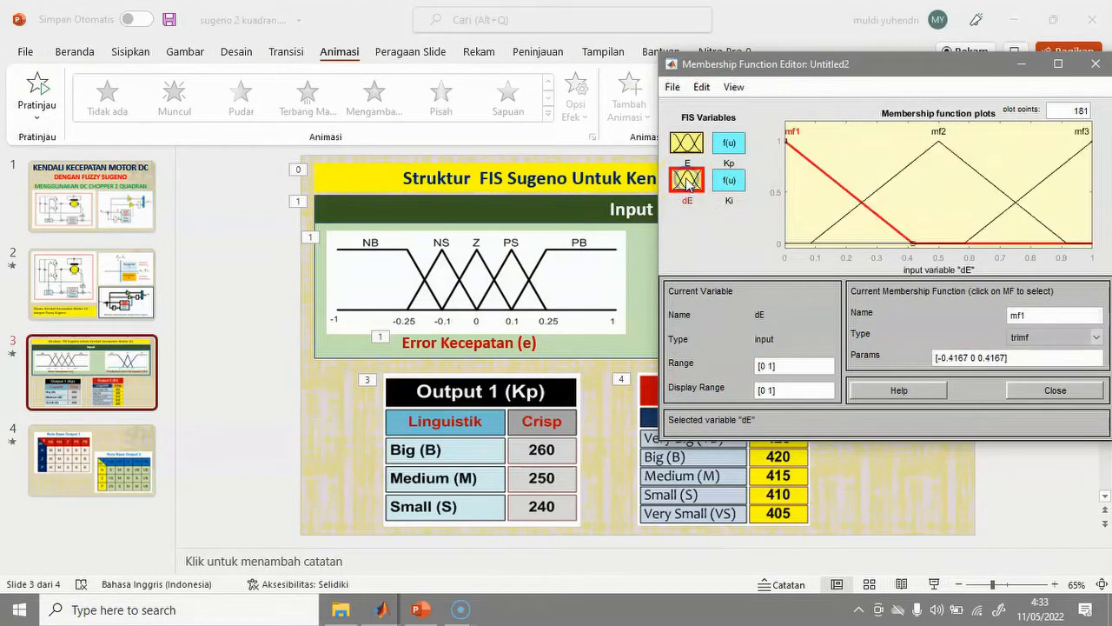
pyautogui.moveTo(850, 64); pyautogui.dragTo(428, 161)
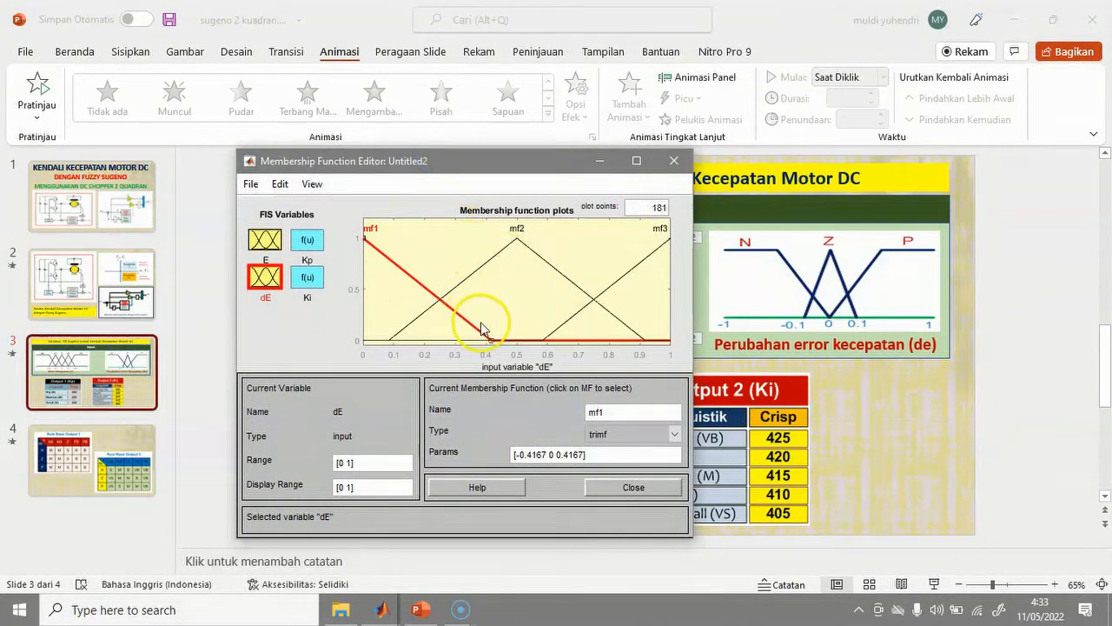
pyautogui.click(618, 433)
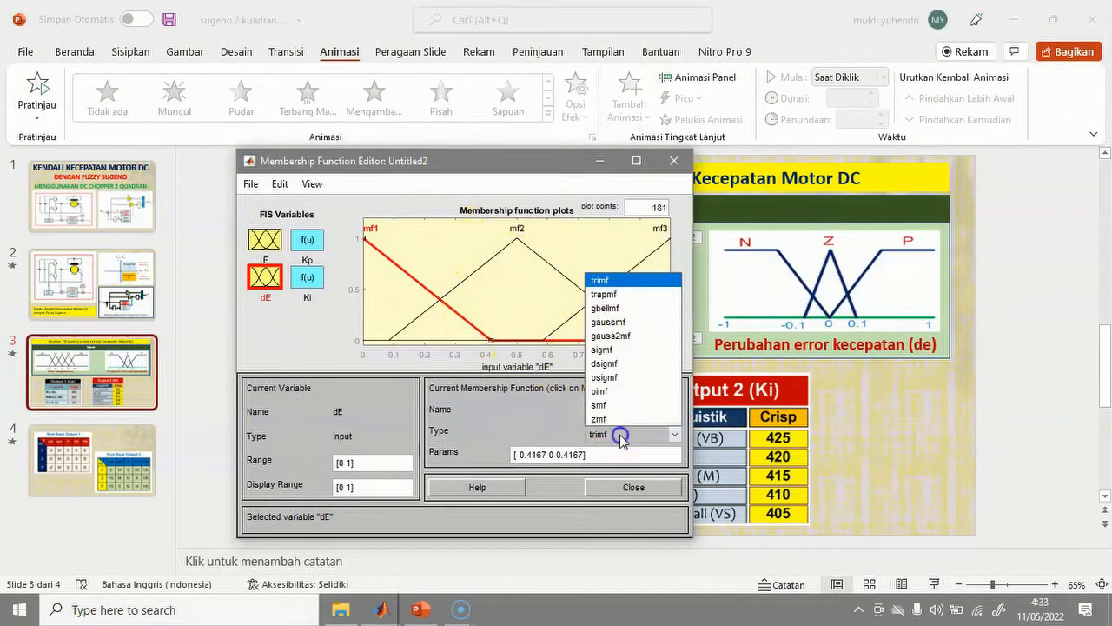
pyautogui.click(611, 292)
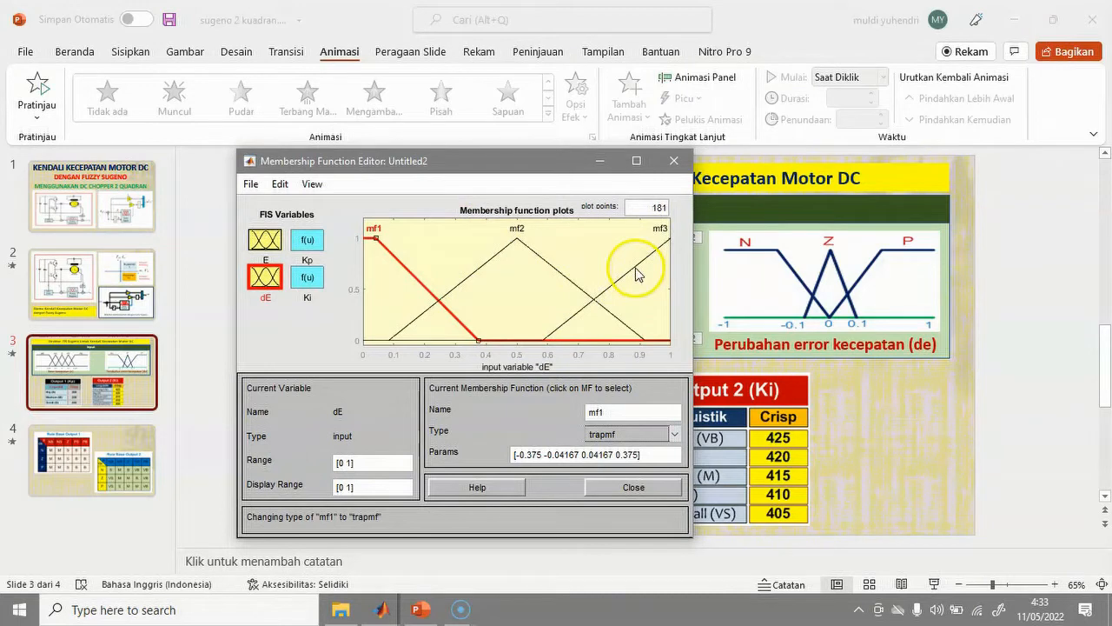
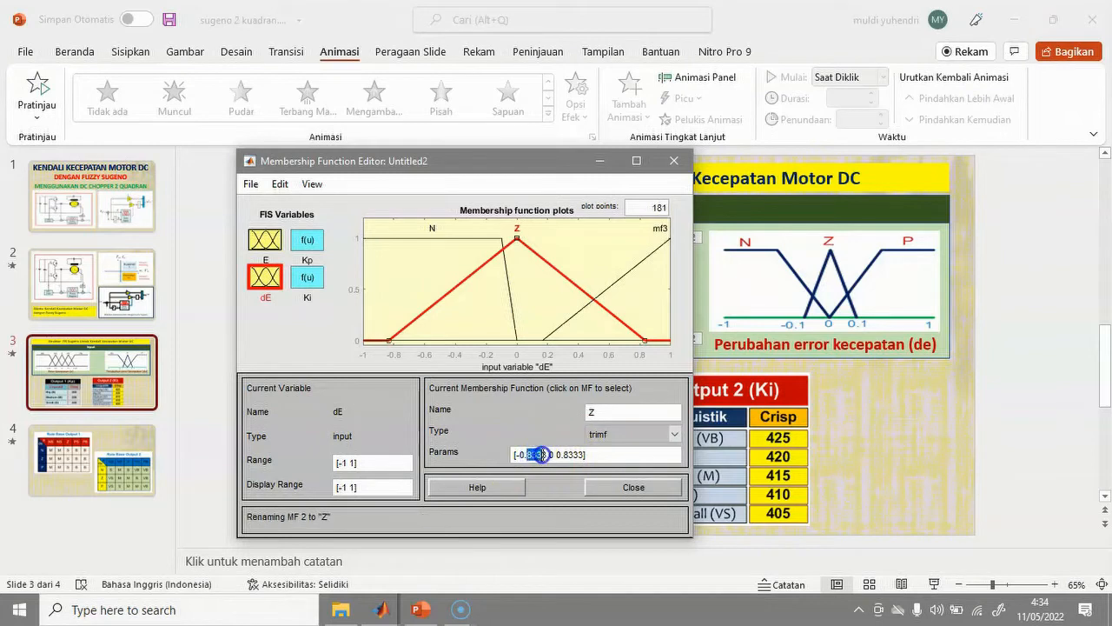
# Enter [-0.1 0 0.1] as dE's Z triangle parameters and apply them.
pyautogui.write('1')
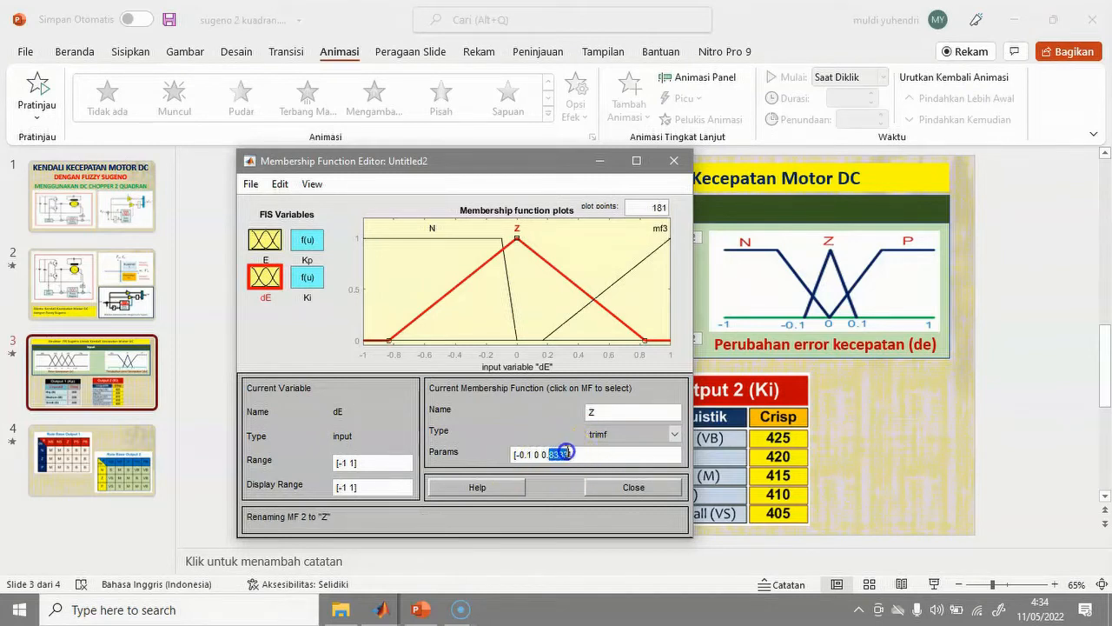
pyautogui.write('1')
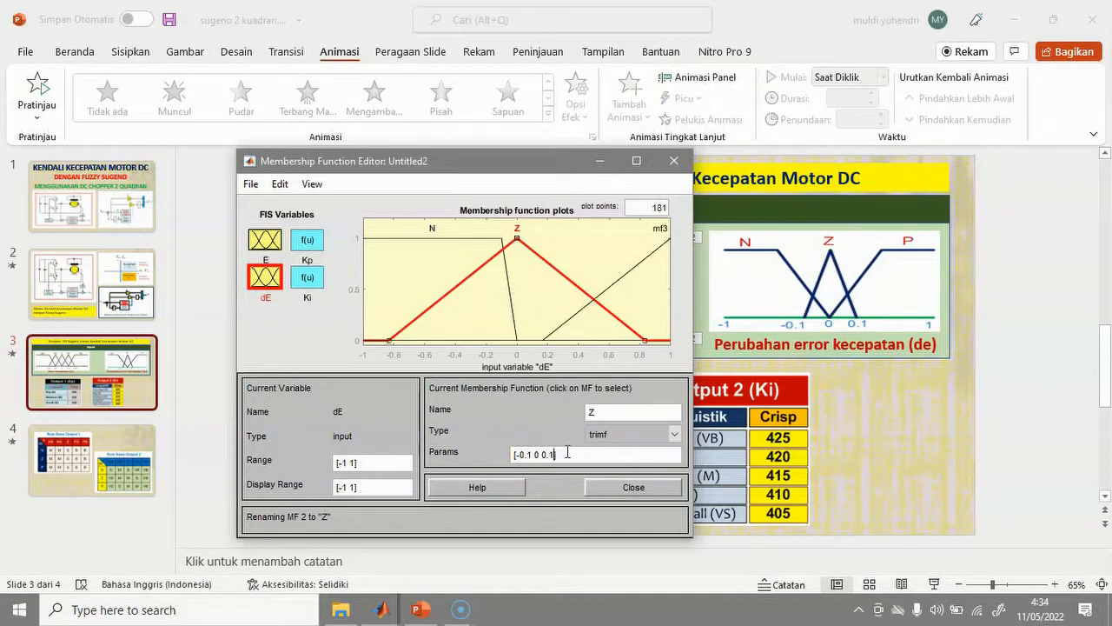
pyautogui.click(551, 416)
# Change dE's mf3 to a trapmf shape and rename it P.
pyautogui.click(594, 300)
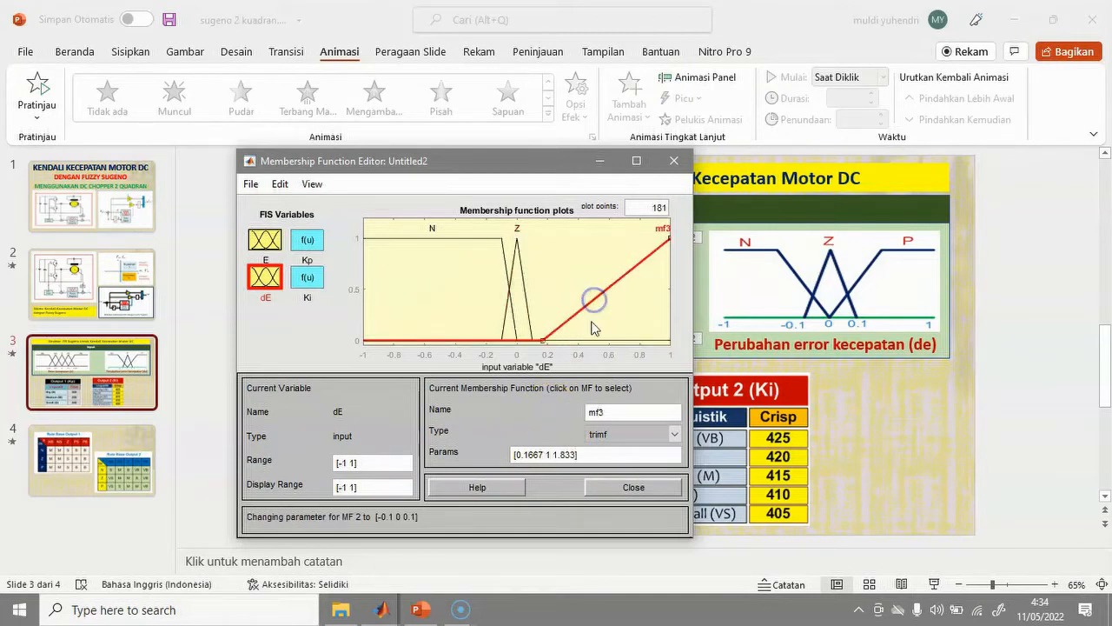
pyautogui.click(614, 432)
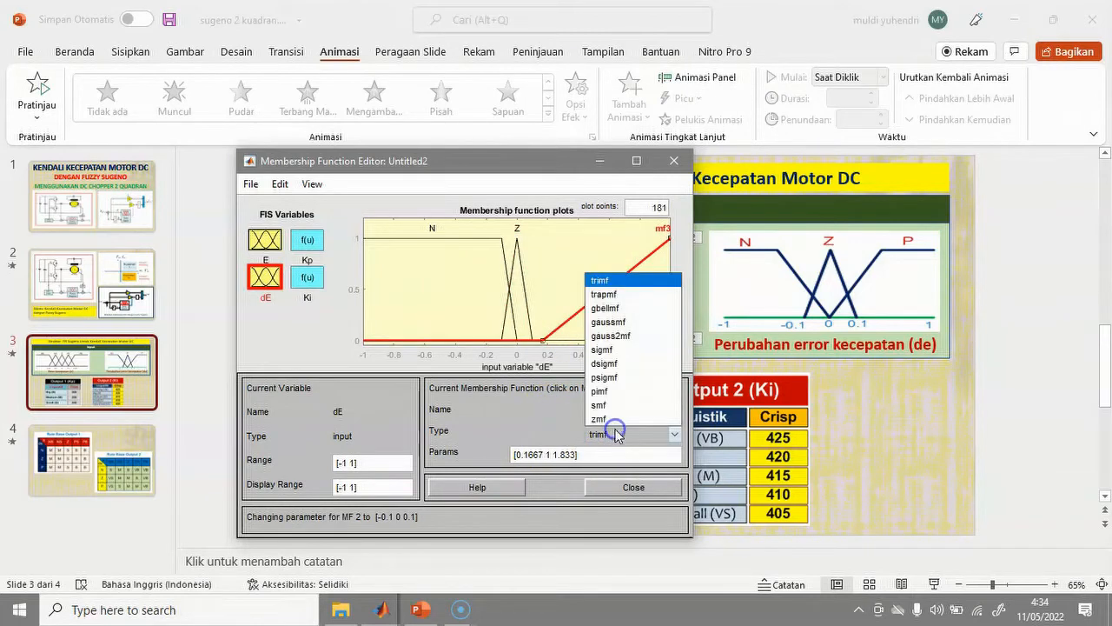
pyautogui.click(604, 294)
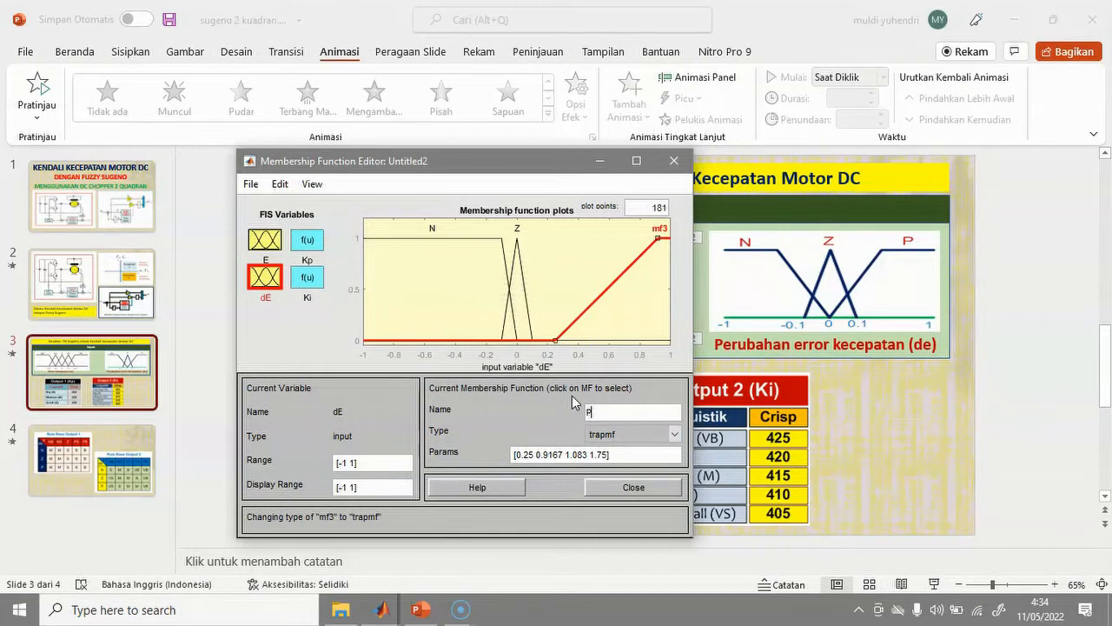
pyautogui.click(531, 458)
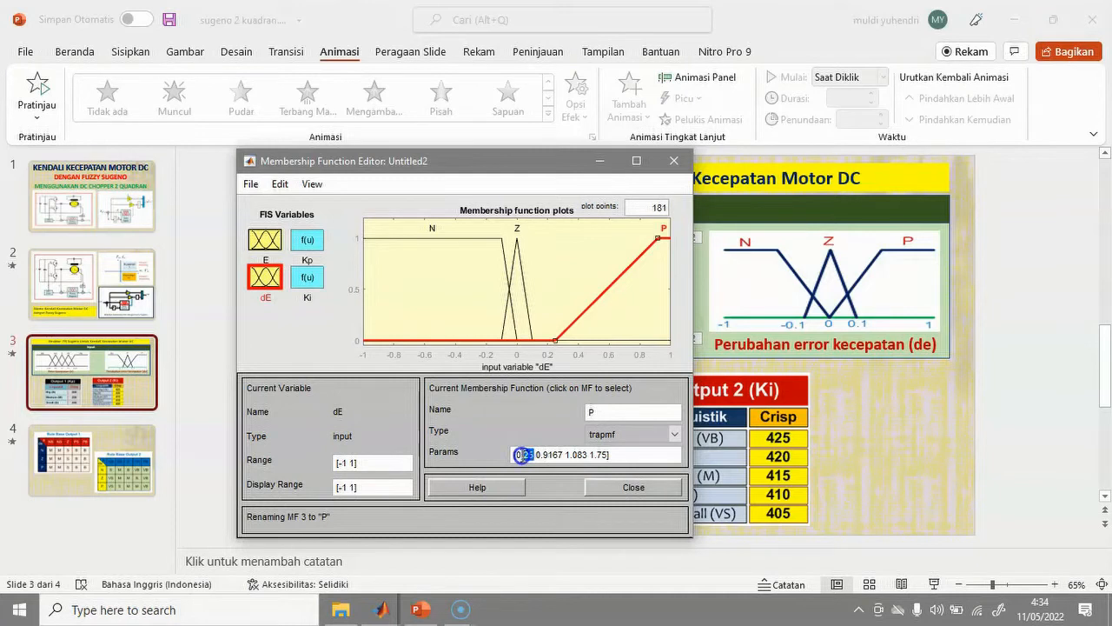
# Edit P's parameters to [0 0.1 1 1].
pyautogui.write('0')
pyautogui.moveTo(536, 458); pyautogui.dragTo(548, 455)
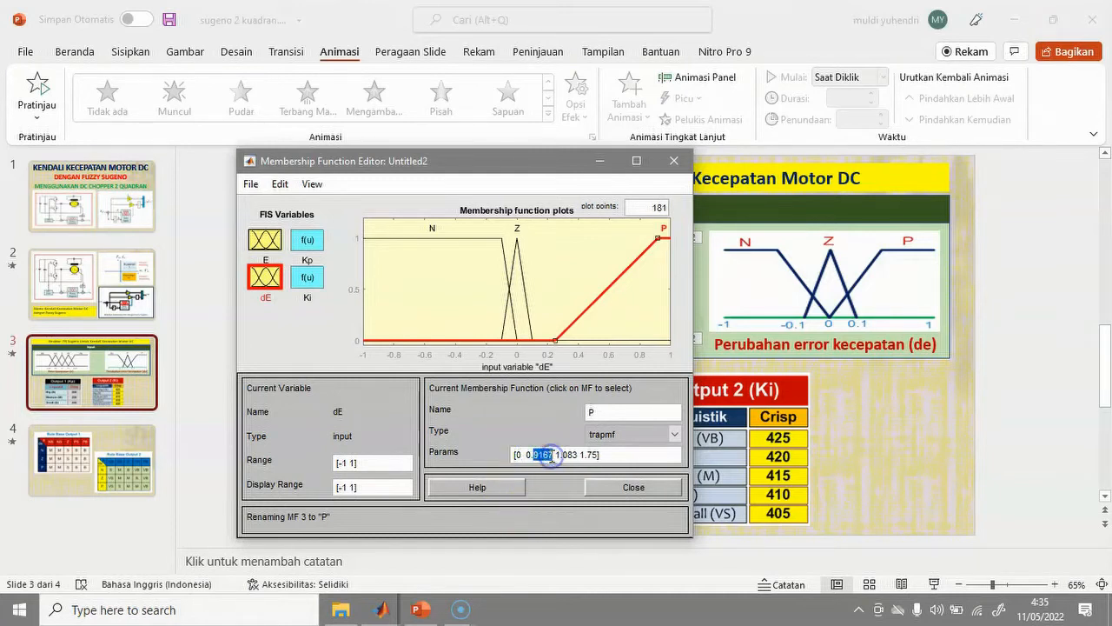
pyautogui.write('1 ')
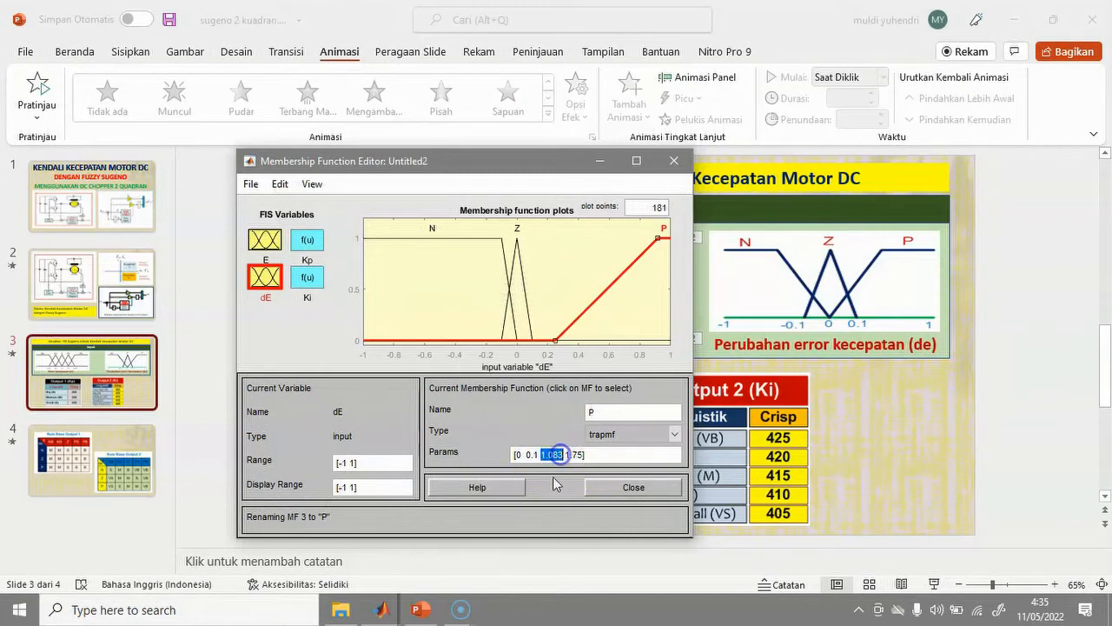
pyautogui.write('1')
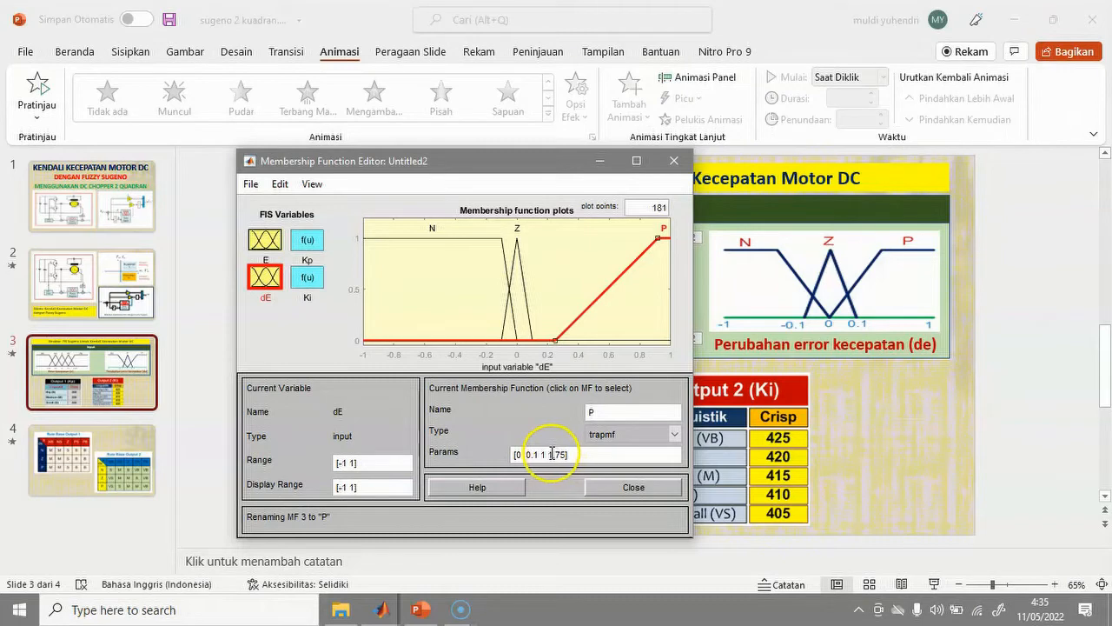
pyautogui.moveTo(548, 455); pyautogui.dragTo(563, 453)
pyautogui.write('1')
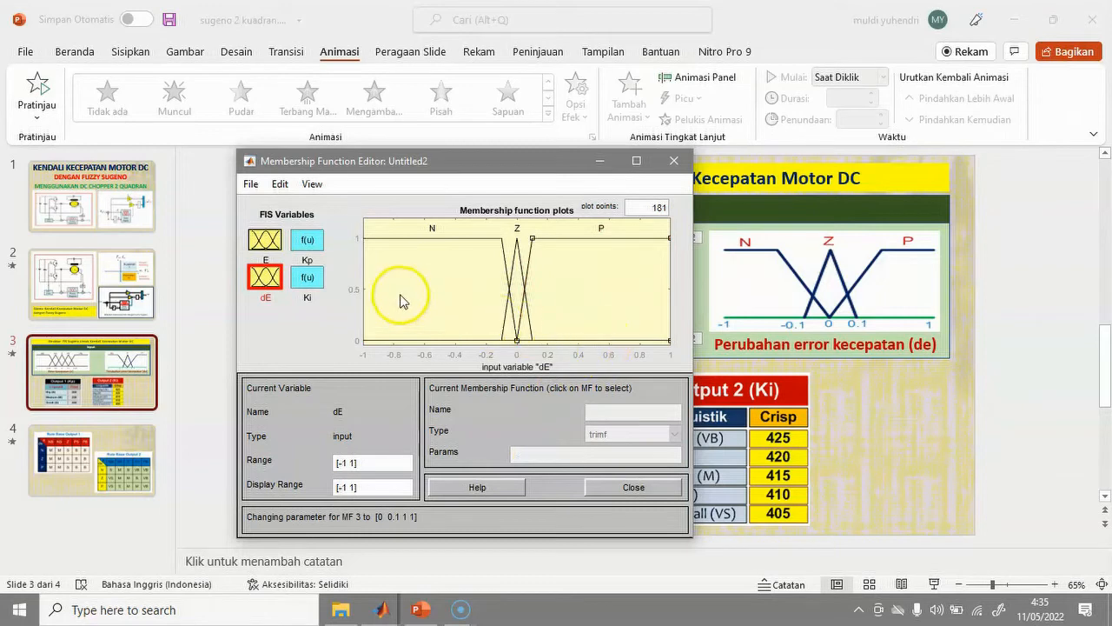
# Display the Kp output's constant functions mf1–mf3 with the editor moved beside the Kp table.
pyautogui.click(306, 248)
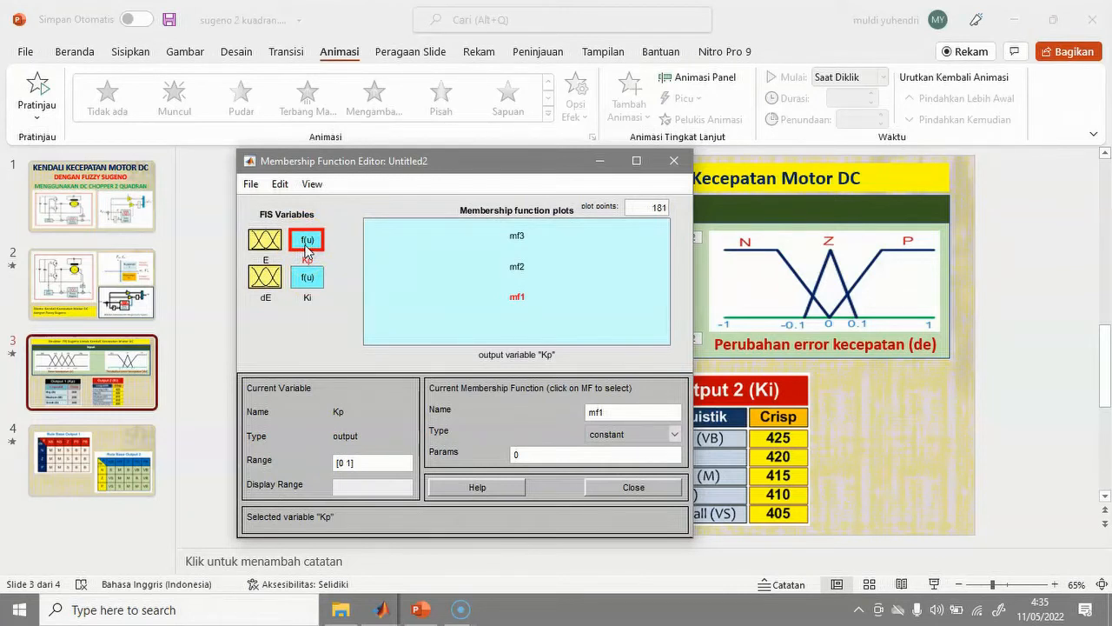
pyautogui.moveTo(496, 165); pyautogui.dragTo(531, 166)
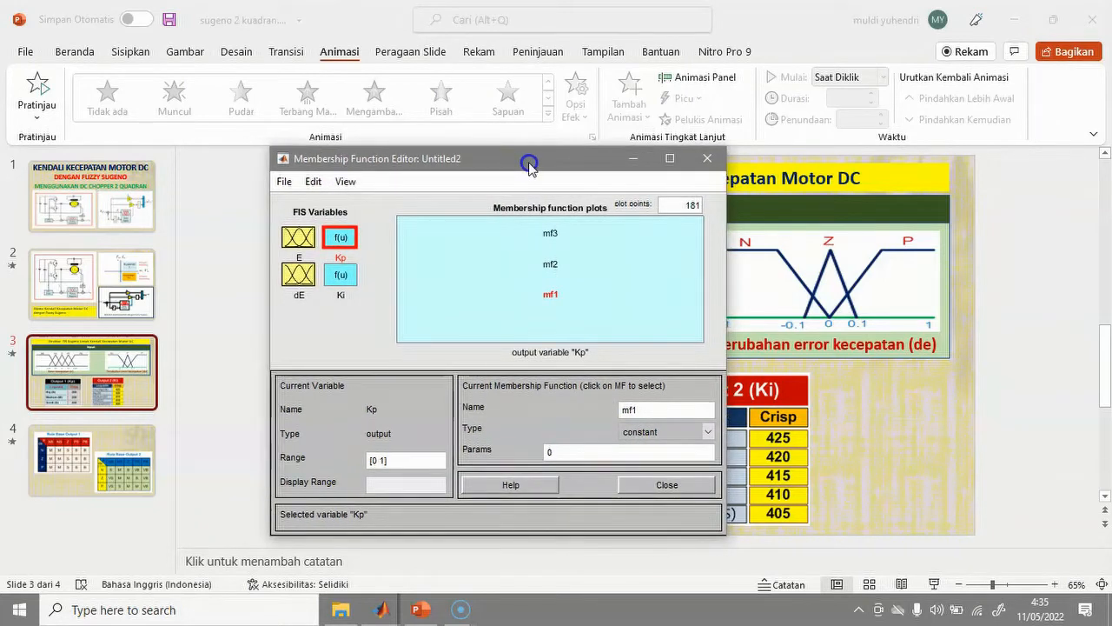
pyautogui.moveTo(529, 165); pyautogui.dragTo(817, 176)
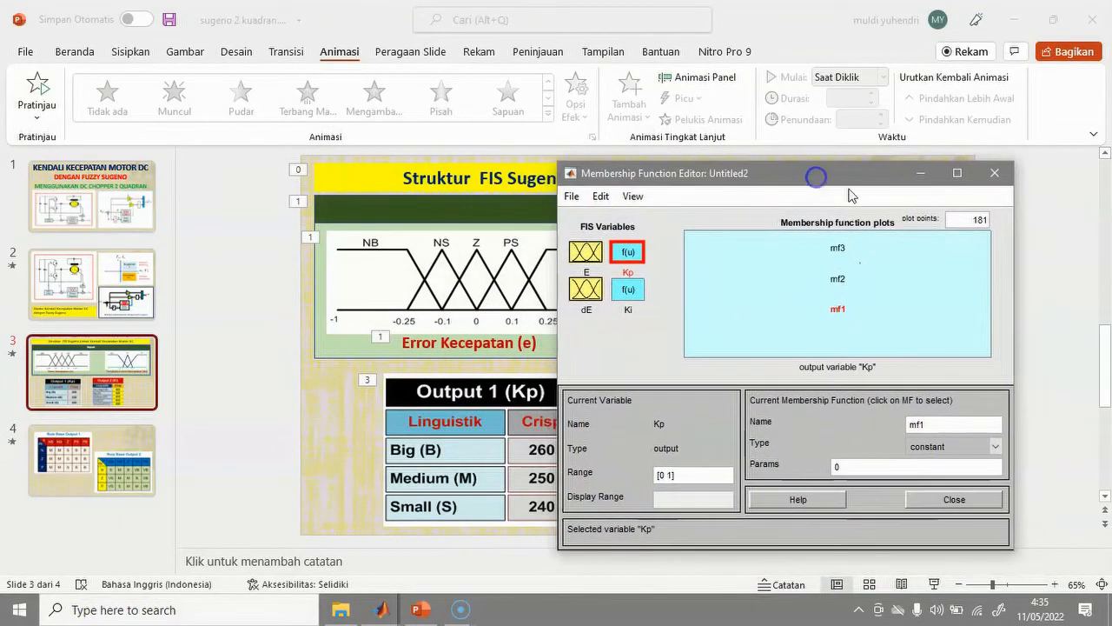
# Rename Kp's mf1 to S, keep it constant, and set its value to 240.
pyautogui.doubleClick(909, 426)
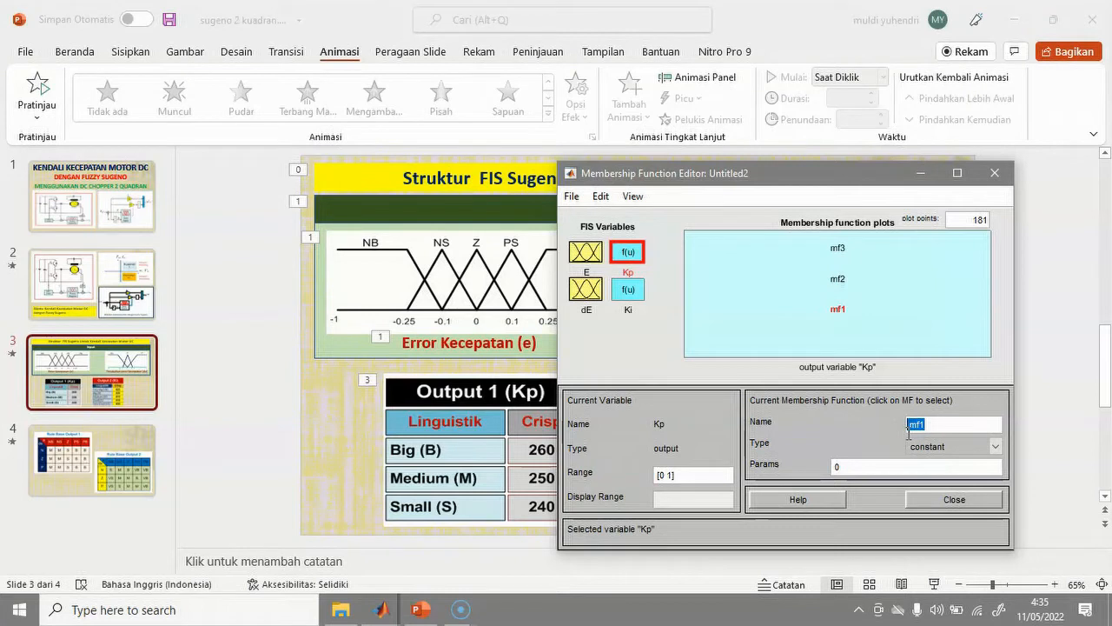
pyautogui.write('s')
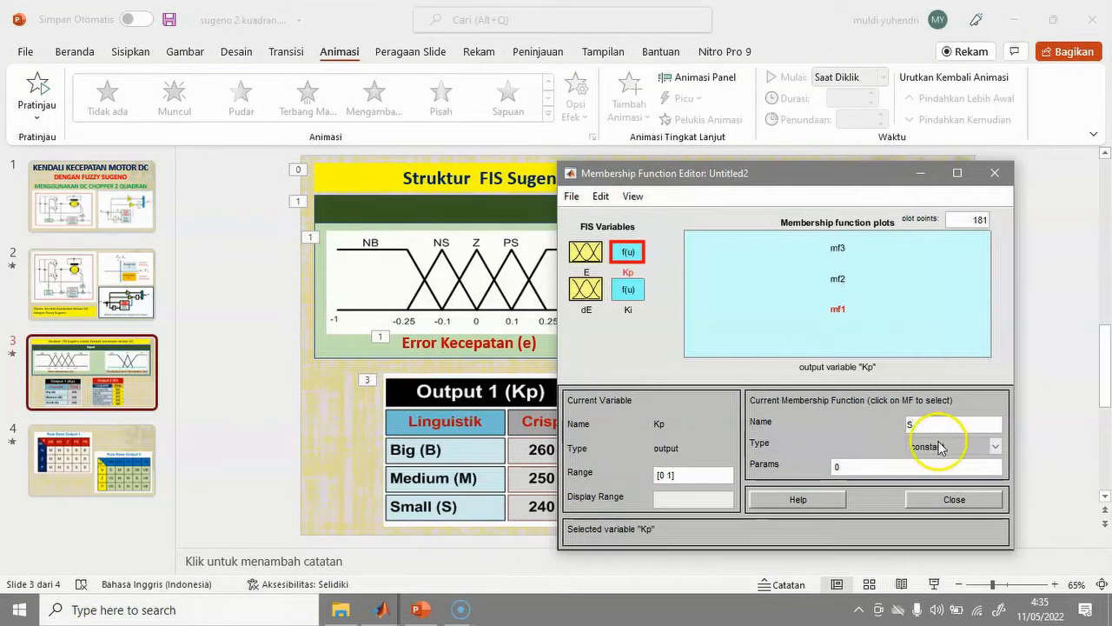
pyautogui.click(886, 466)
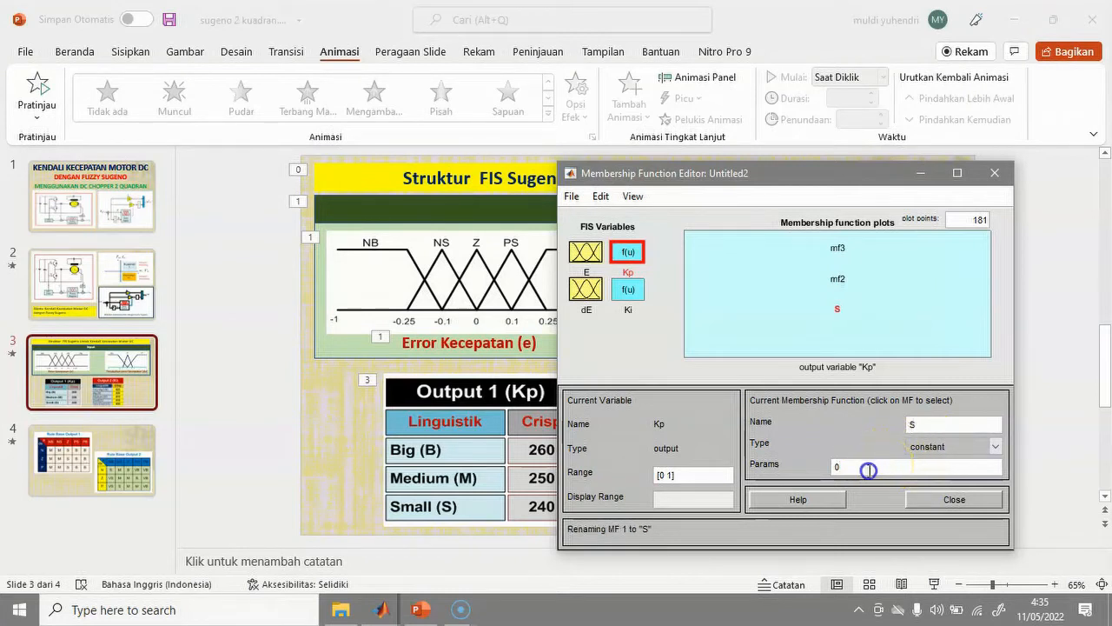
pyautogui.click(996, 446)
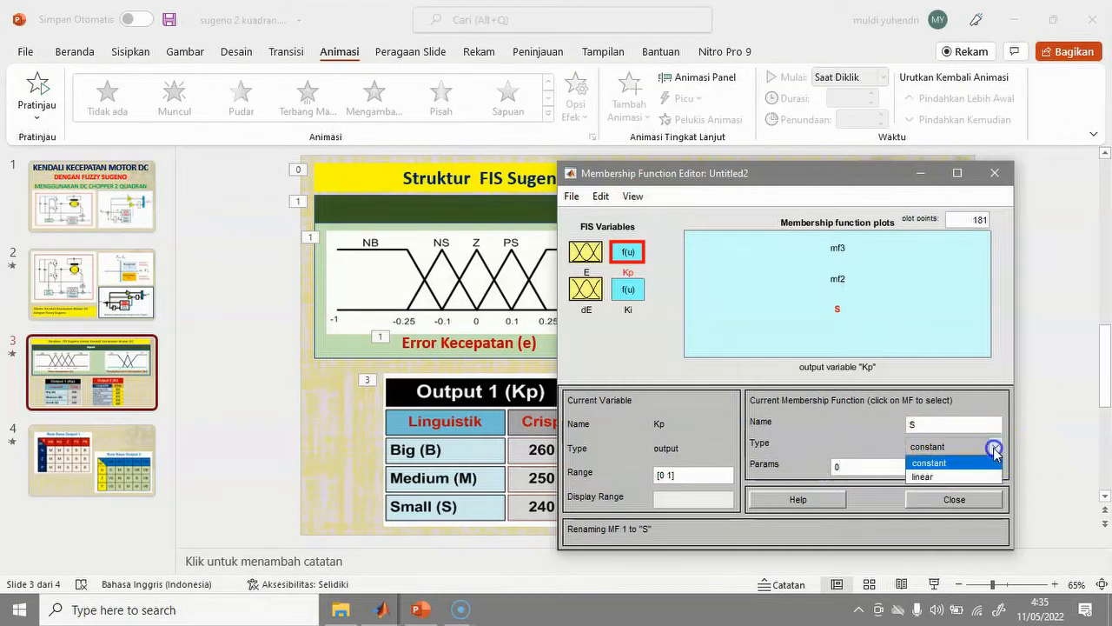
pyautogui.click(947, 478)
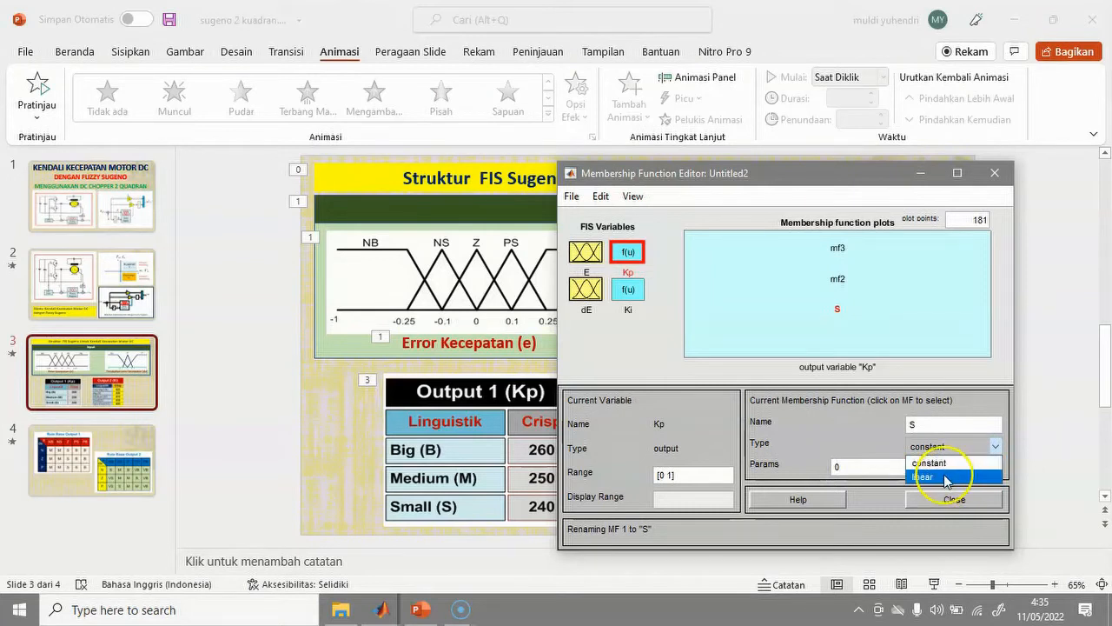
pyautogui.click(943, 463)
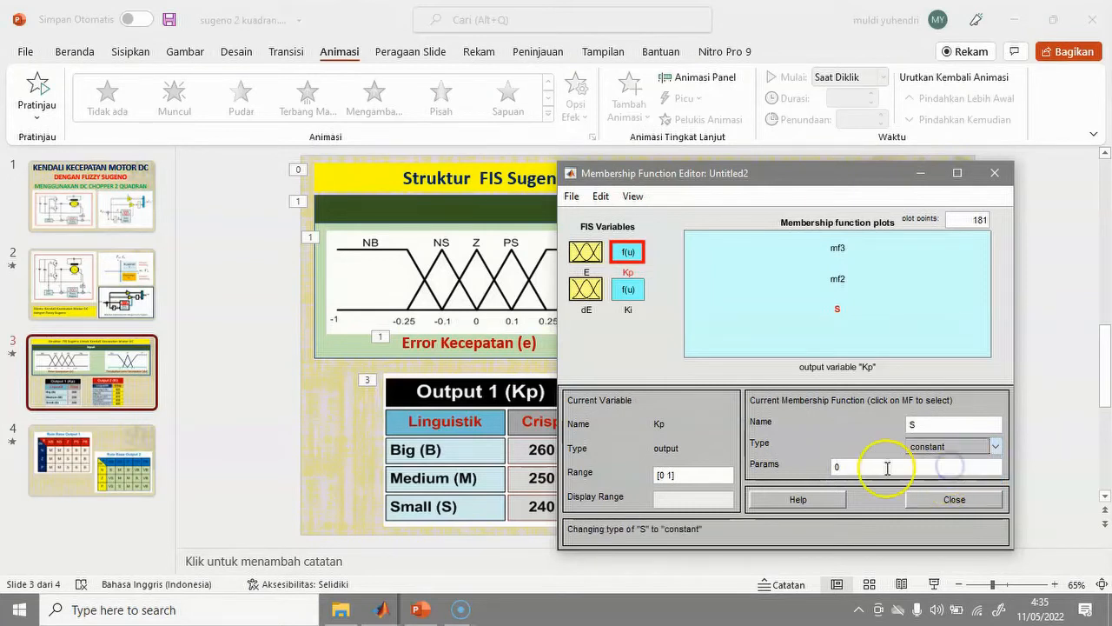
pyautogui.doubleClick(832, 463)
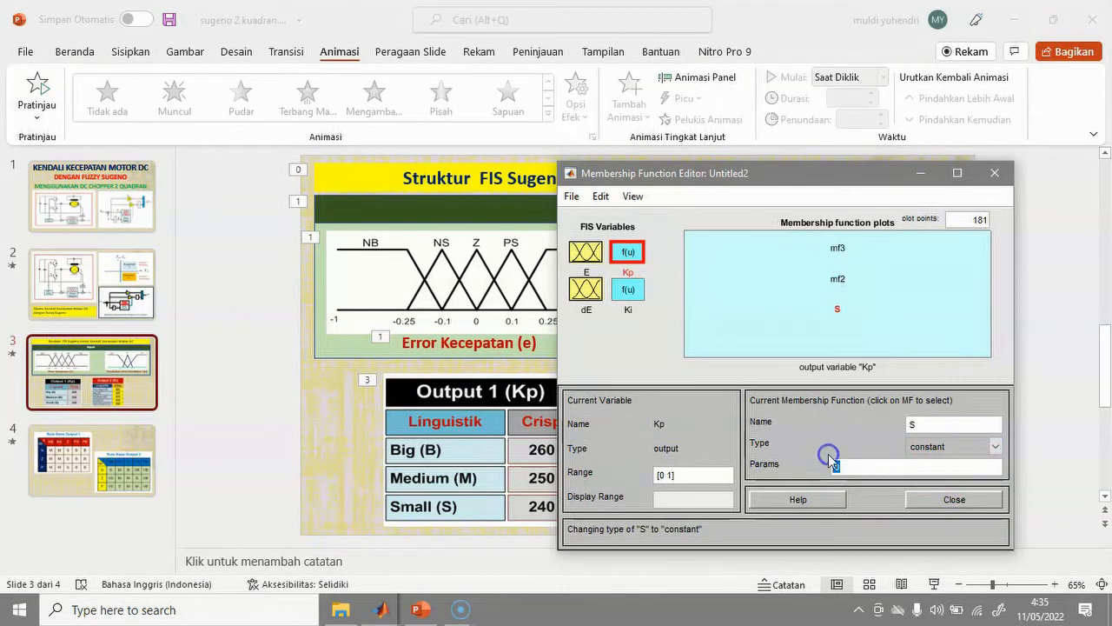
pyautogui.write('24')
pyautogui.click(821, 437)
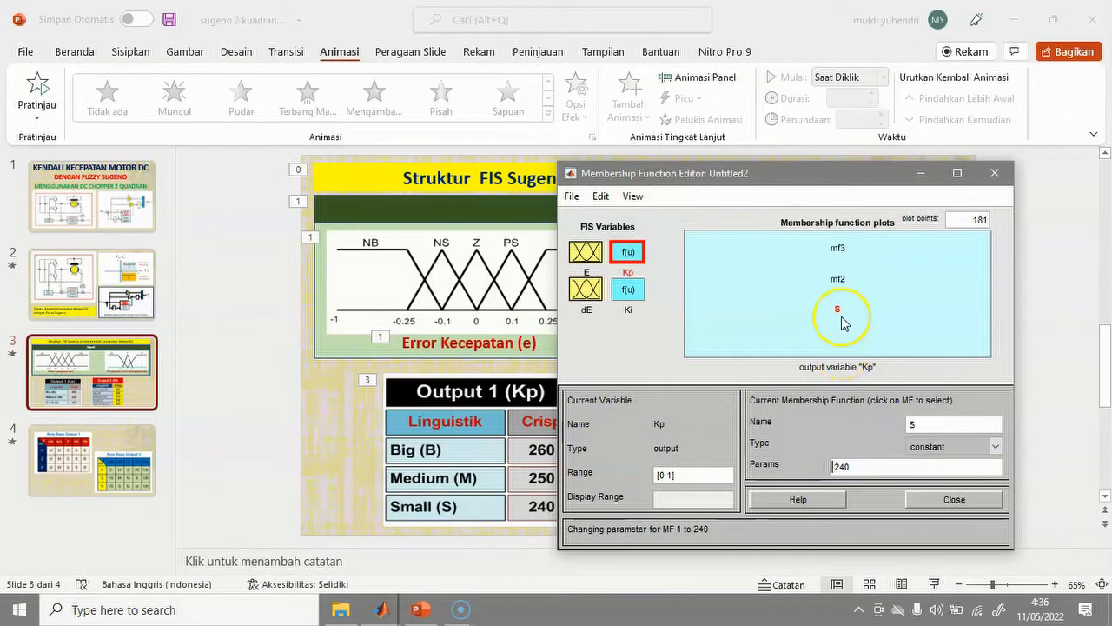
# Rename Kp's mf2 to M with constant value 250.
pyautogui.click(837, 279)
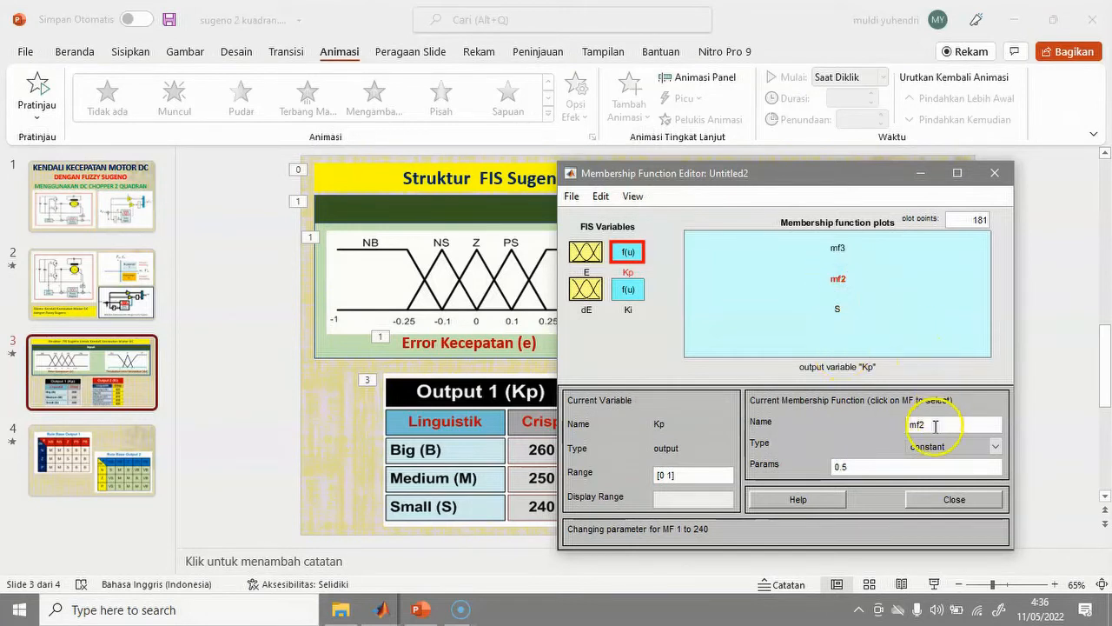
pyautogui.moveTo(923, 425); pyautogui.dragTo(897, 420)
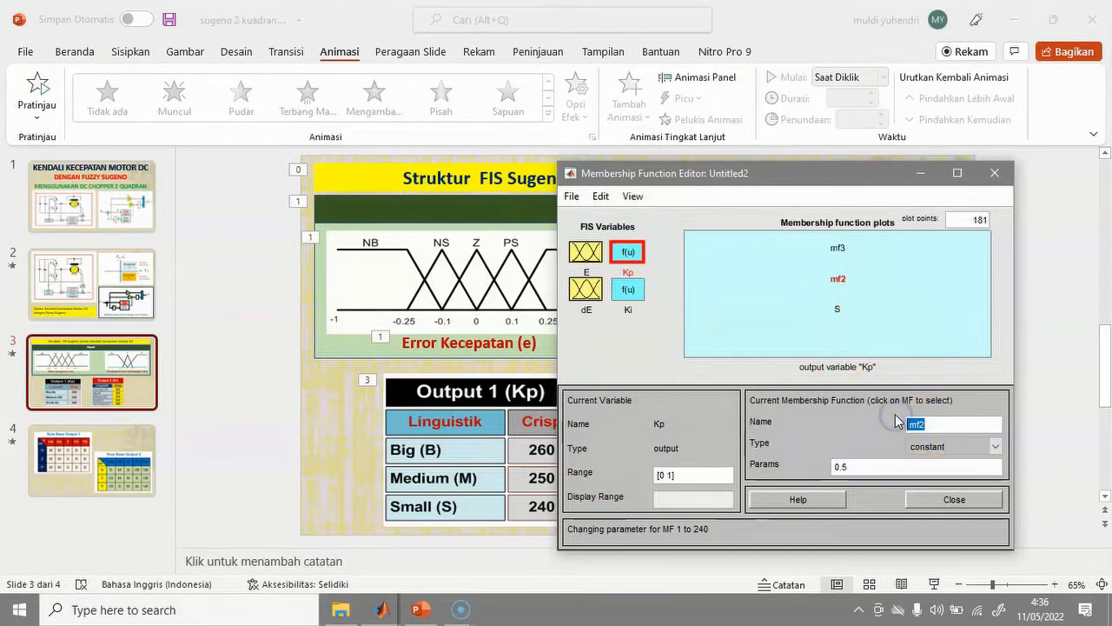
pyautogui.write('M')
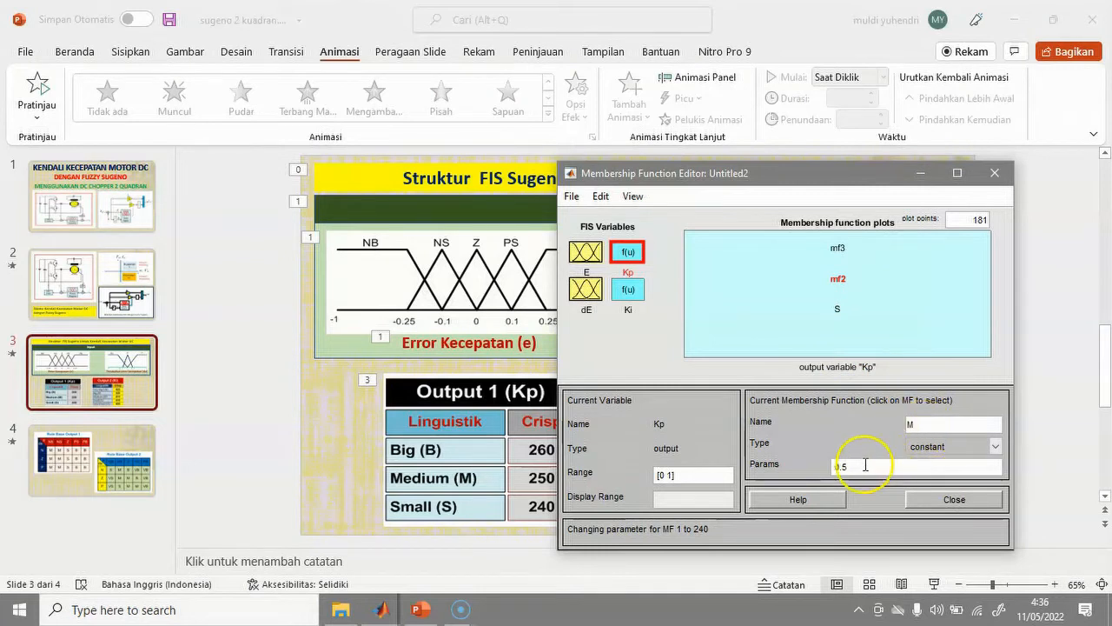
pyautogui.moveTo(840, 465); pyautogui.dragTo(822, 468)
pyautogui.write('250')
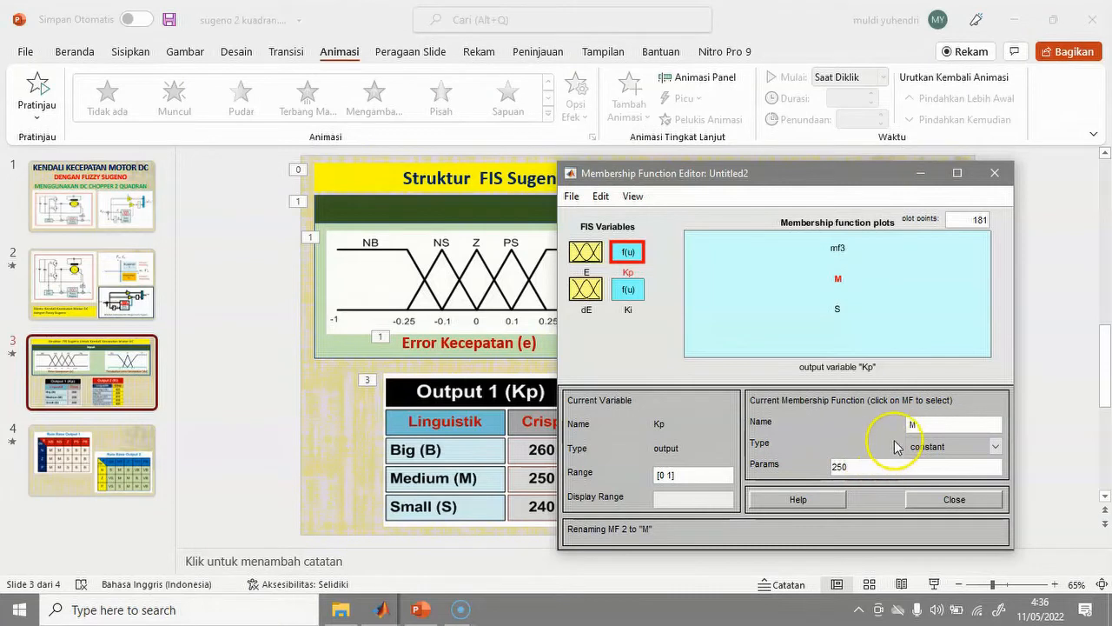
# Rename Kp's mf3 to B with constant value 260.
pyautogui.click(838, 248)
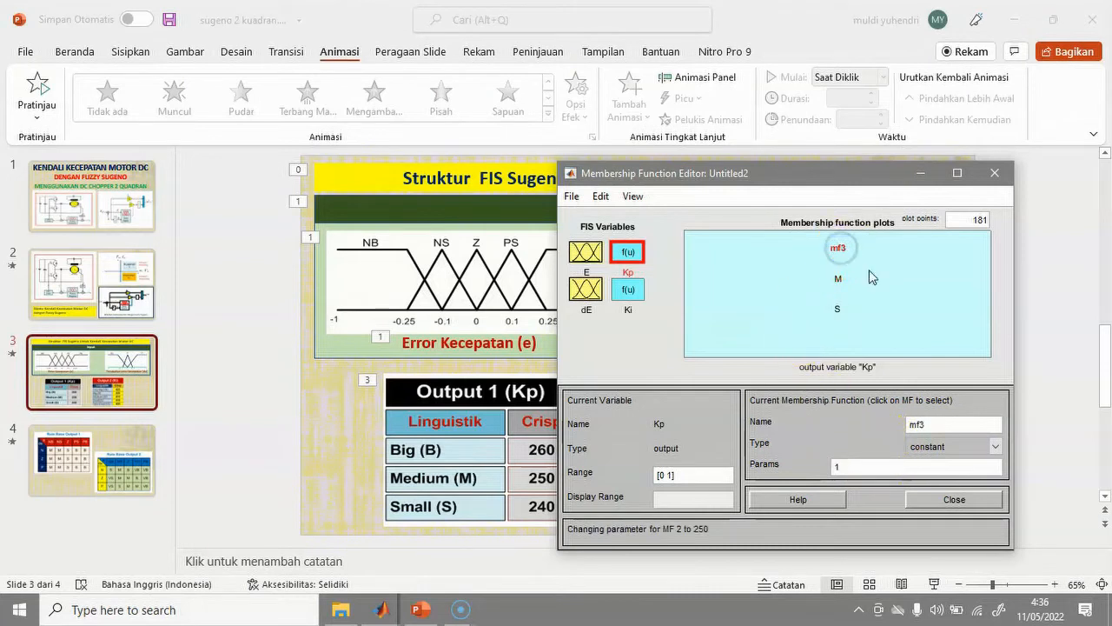
pyautogui.moveTo(933, 424); pyautogui.dragTo(895, 431)
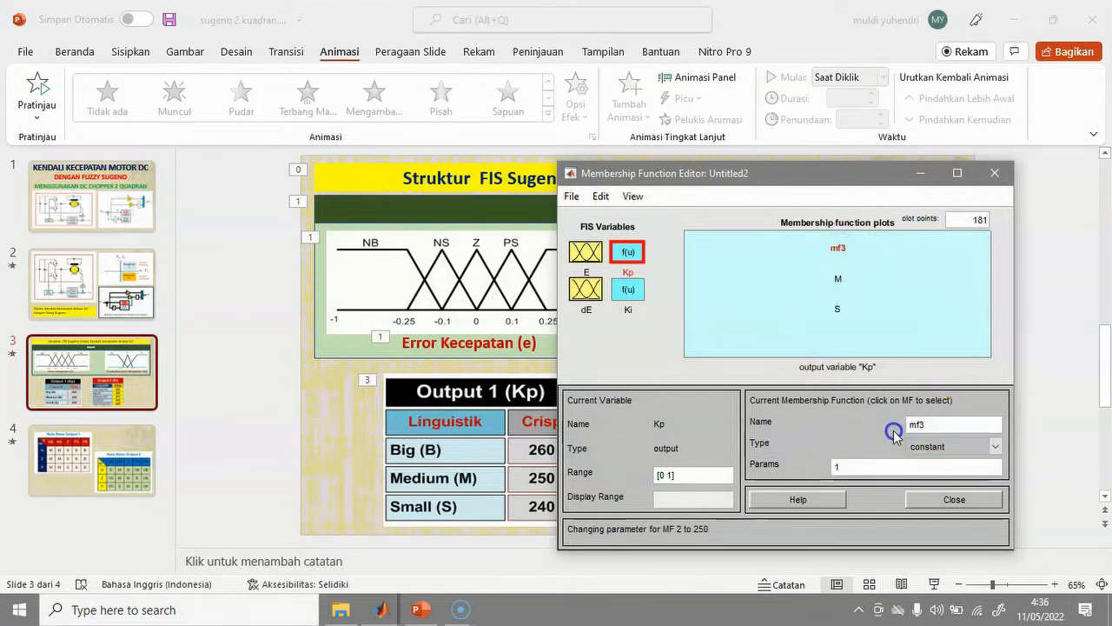
pyautogui.moveTo(939, 425); pyautogui.dragTo(873, 425)
pyautogui.write('B')
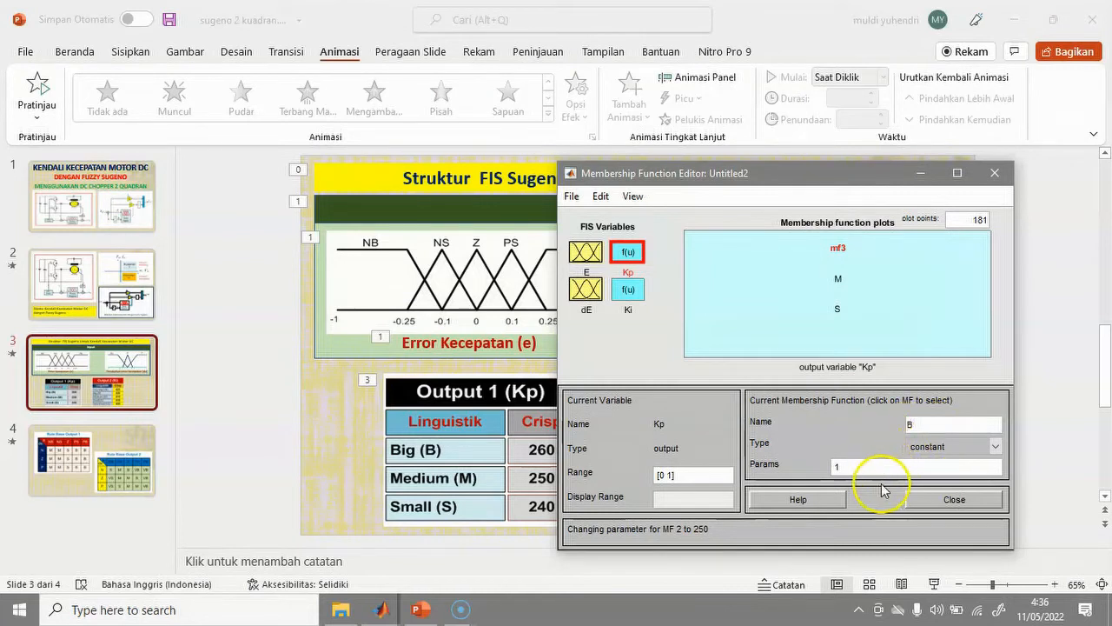
pyautogui.moveTo(850, 467); pyautogui.dragTo(815, 466)
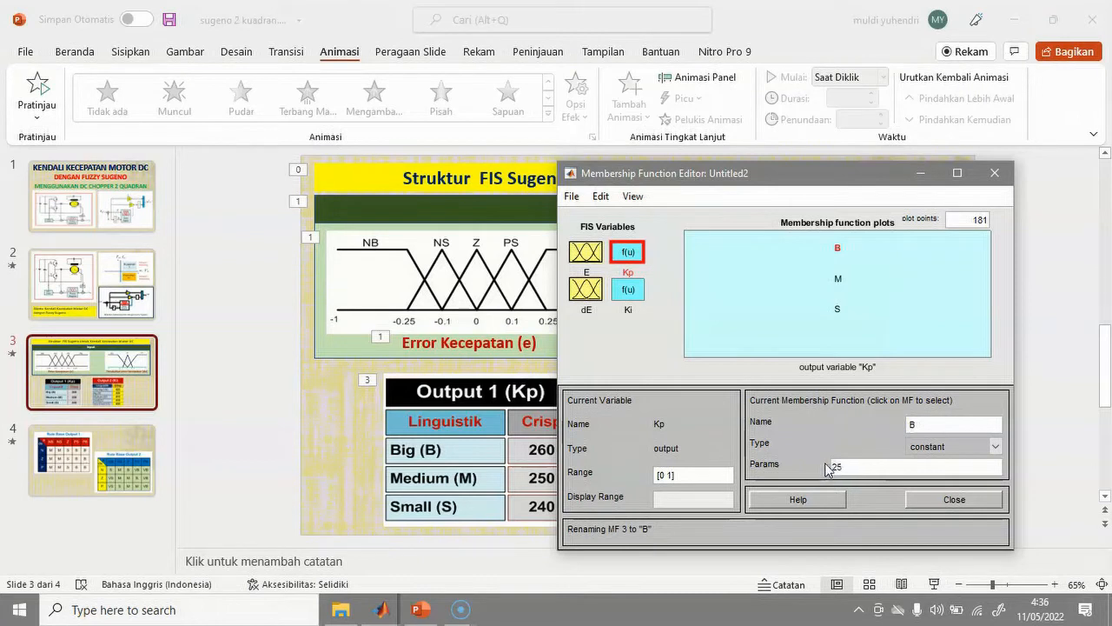
pyautogui.write('25')
pyautogui.write('0')
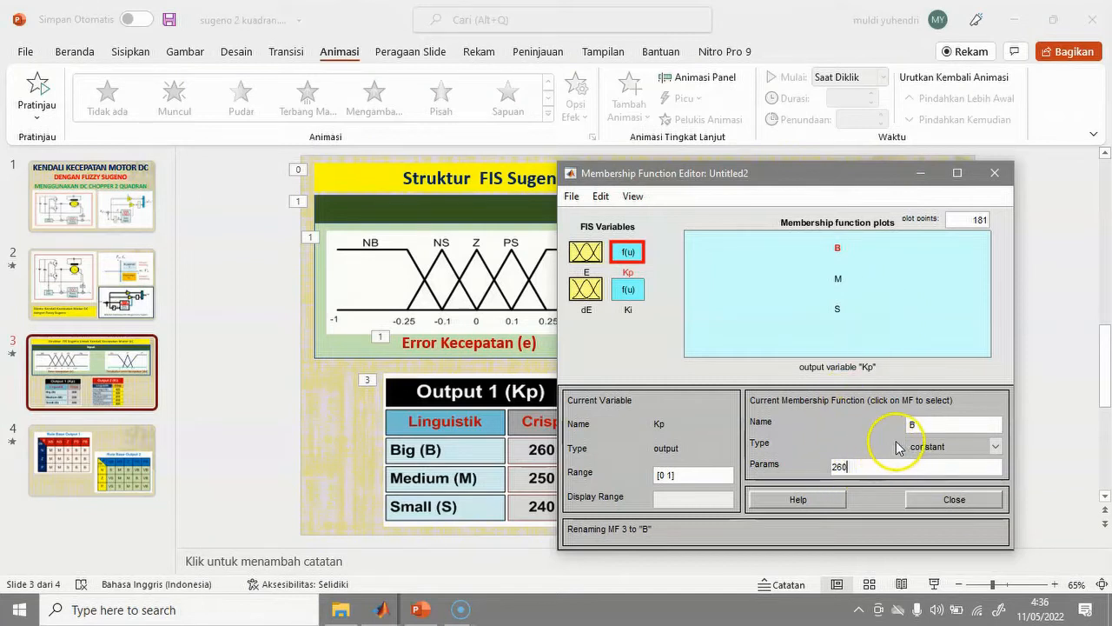
pyautogui.click(840, 421)
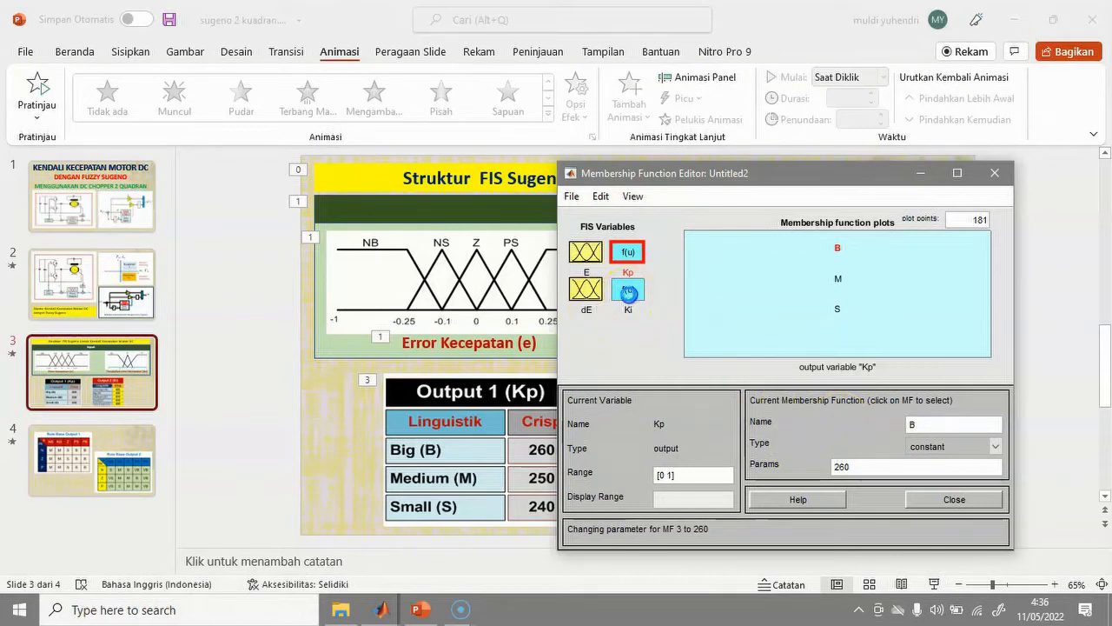
pyautogui.click(626, 293)
# Add 2 constant membership functions to Ki, giving it mf1 through mf5.
pyautogui.moveTo(794, 172); pyautogui.dragTo(470, 157)
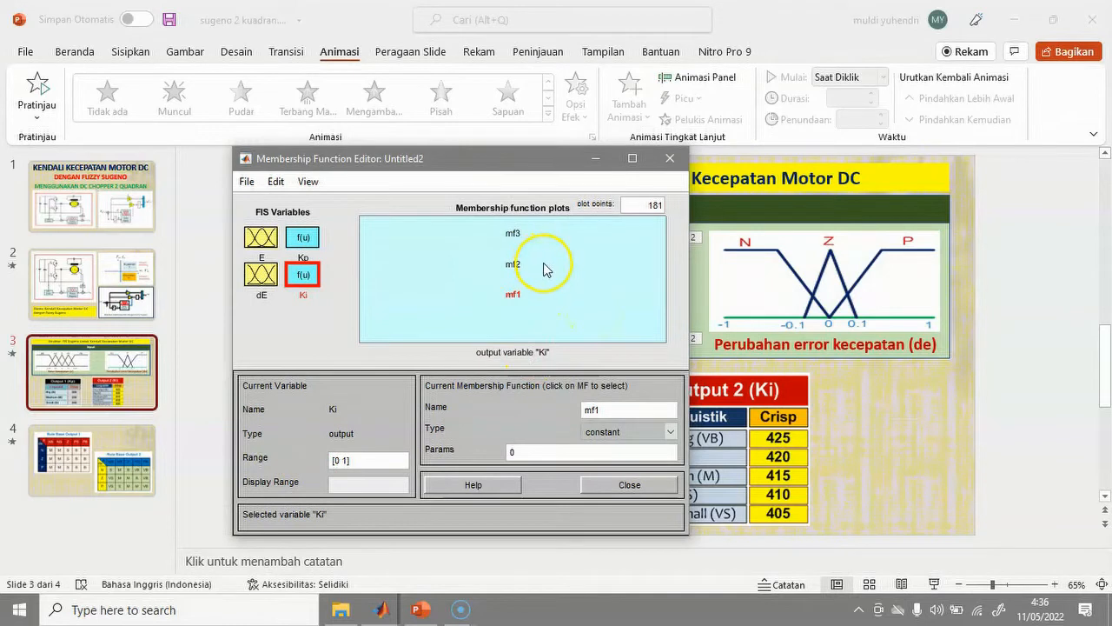
pyautogui.click(278, 183)
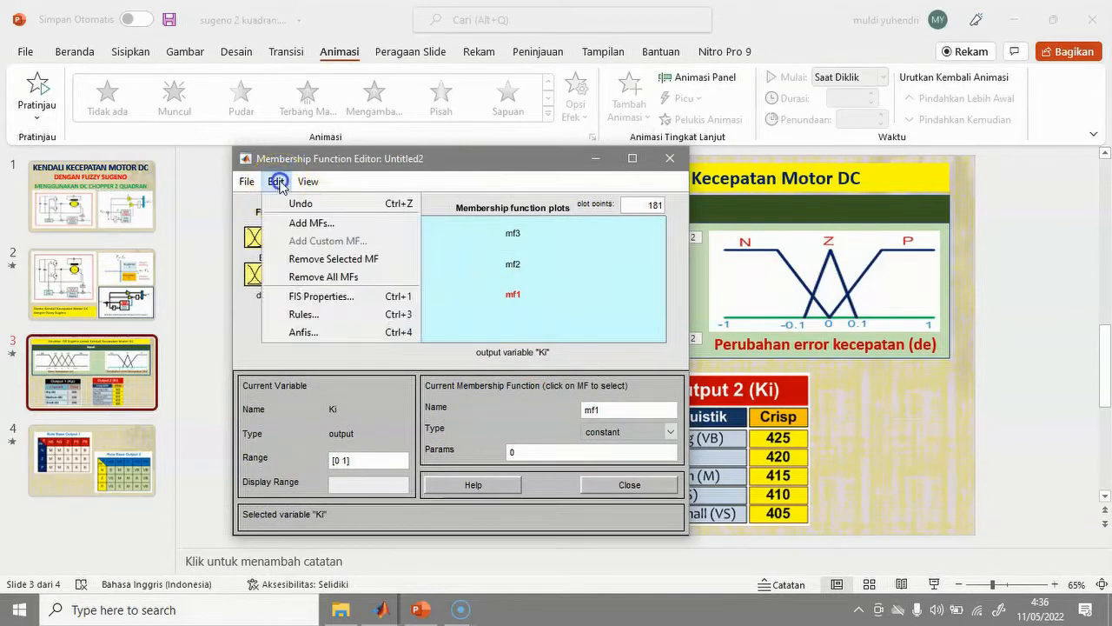
pyautogui.click(307, 224)
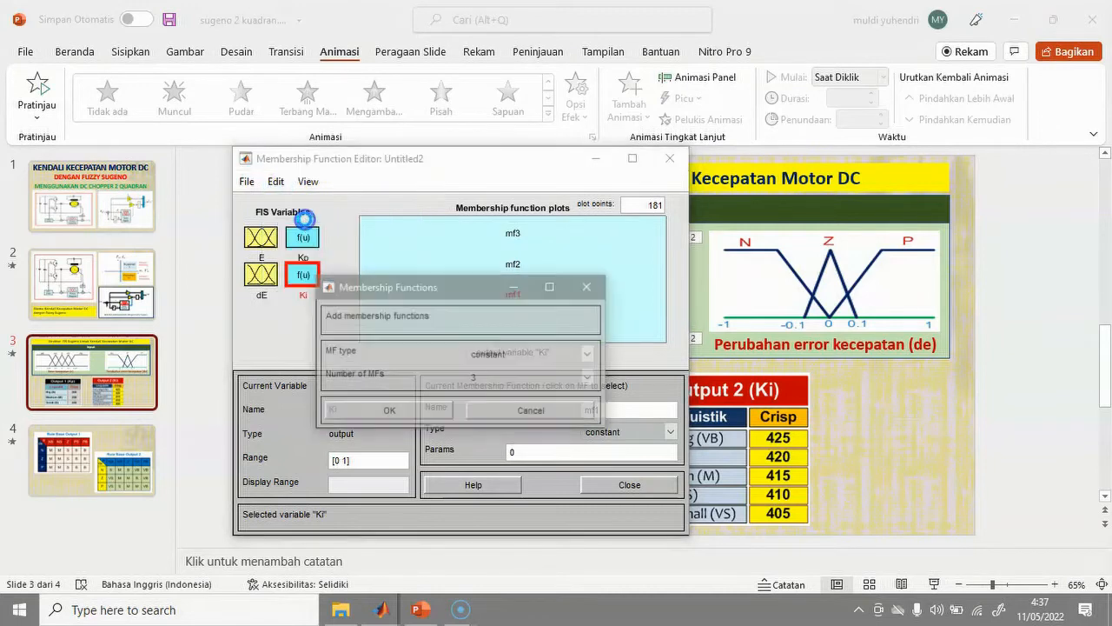
pyautogui.click(588, 378)
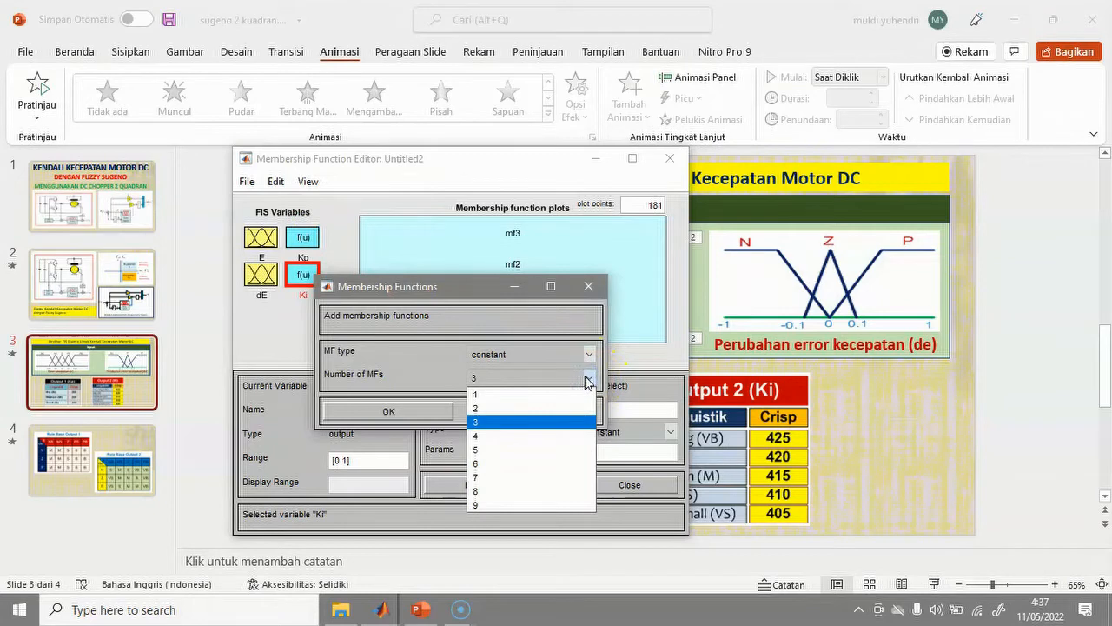
pyautogui.click(559, 408)
pyautogui.click(418, 412)
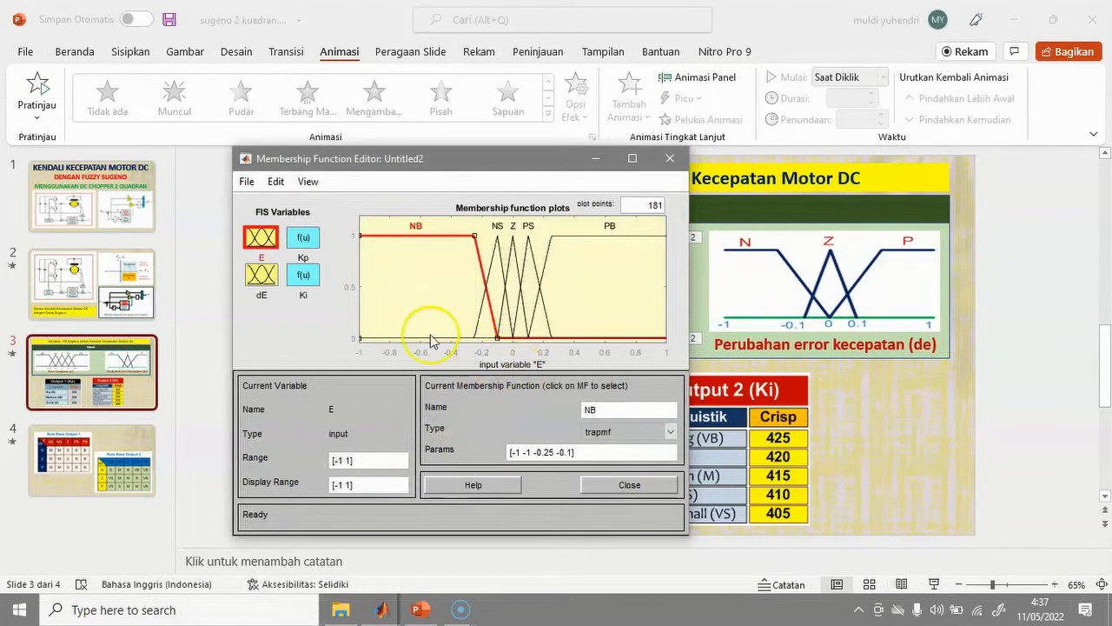
pyautogui.click(303, 279)
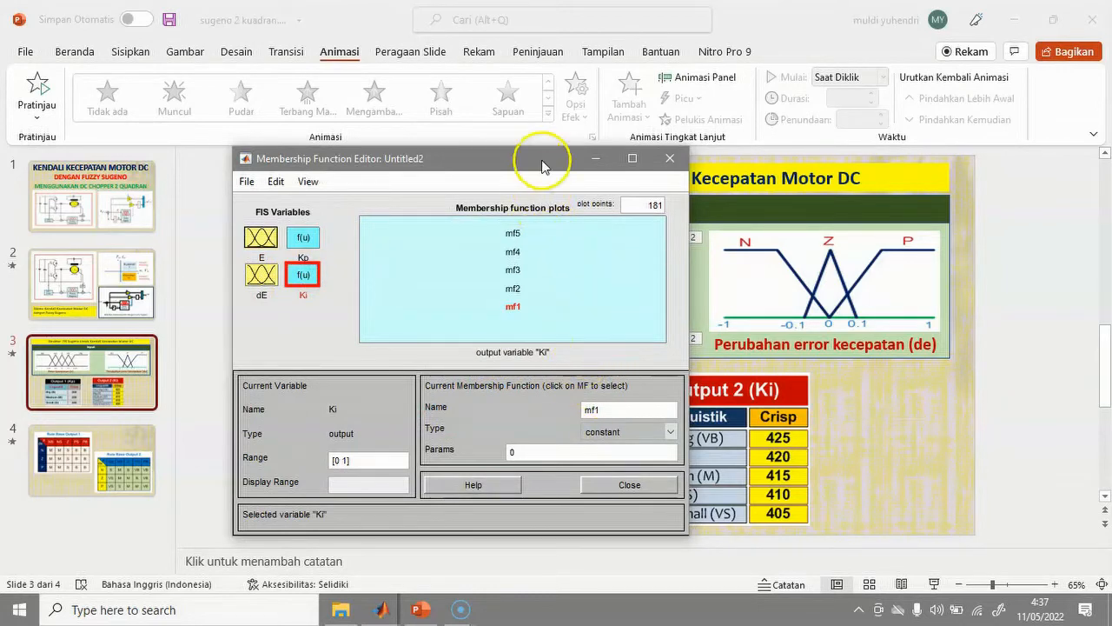
# Rename Ki's mf1 to VS with constant value 405.
pyautogui.moveTo(526, 164); pyautogui.dragTo(440, 168)
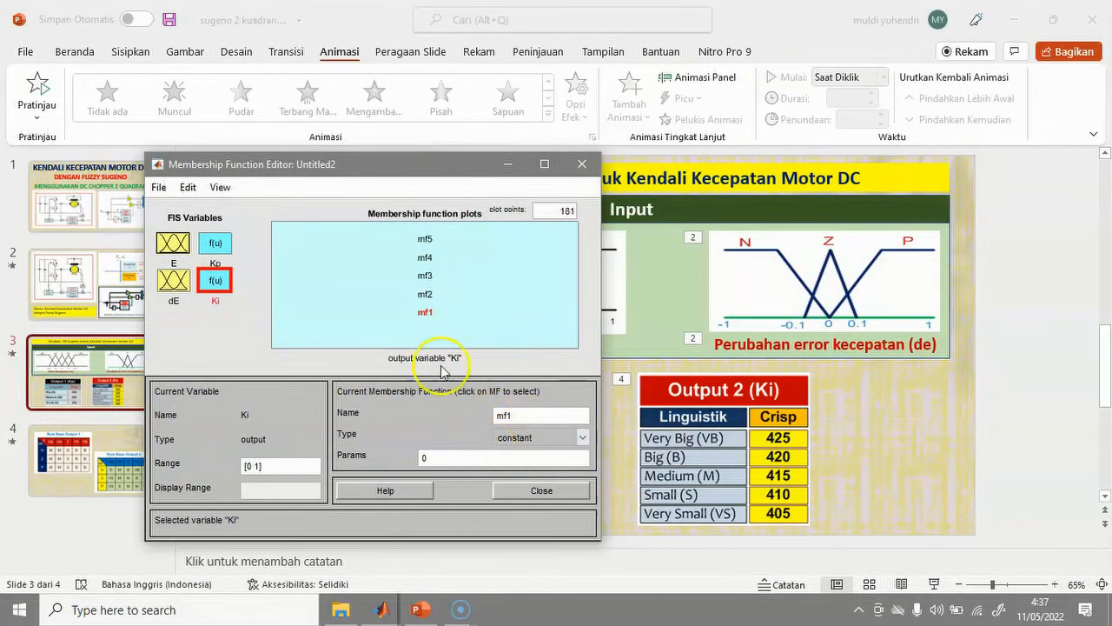
pyautogui.moveTo(522, 412); pyautogui.dragTo(473, 415)
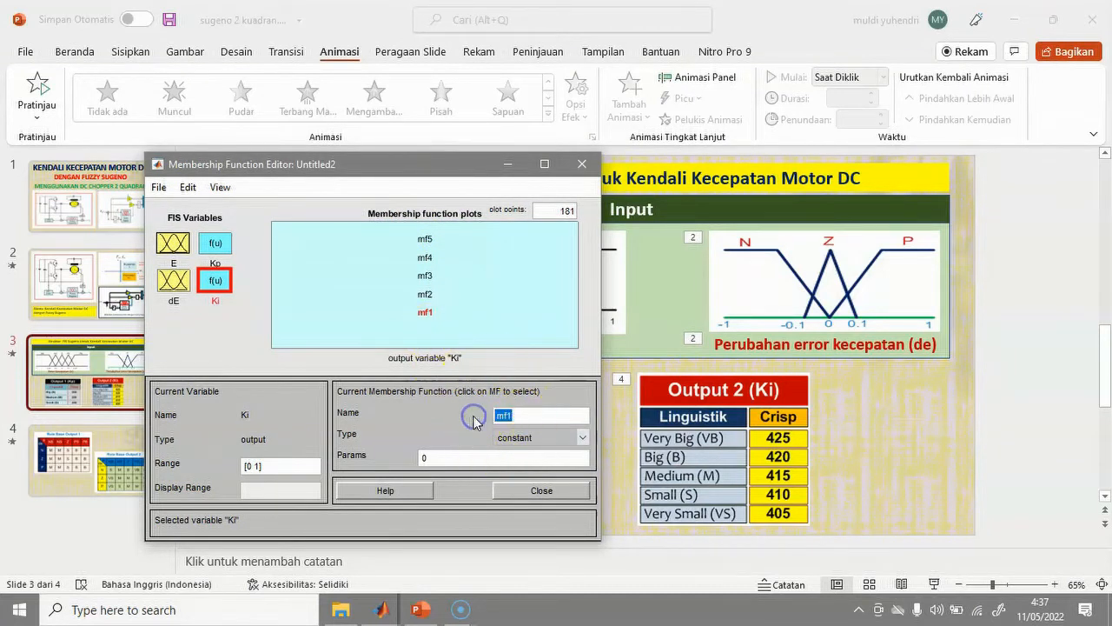
pyautogui.write('VS')
pyautogui.moveTo(456, 457); pyautogui.dragTo(411, 461)
pyautogui.write('405')
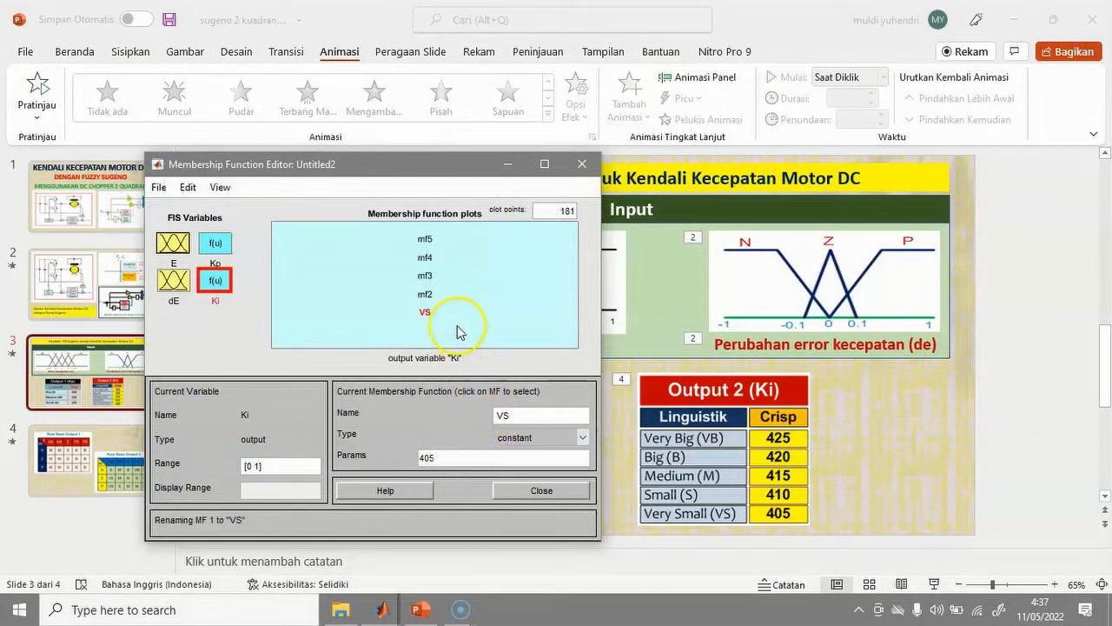
pyautogui.click(426, 298)
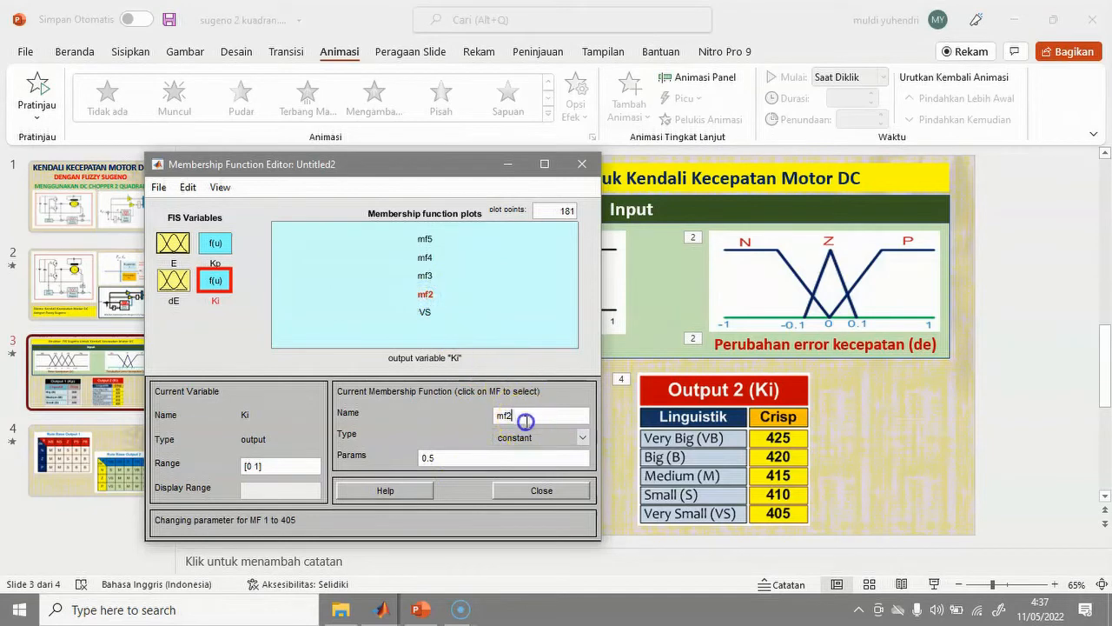
# Rename Ki's mf2 to S with constant value 410.
pyautogui.moveTo(525, 424); pyautogui.dragTo(501, 419)
pyautogui.write('S')
pyautogui.click(445, 461)
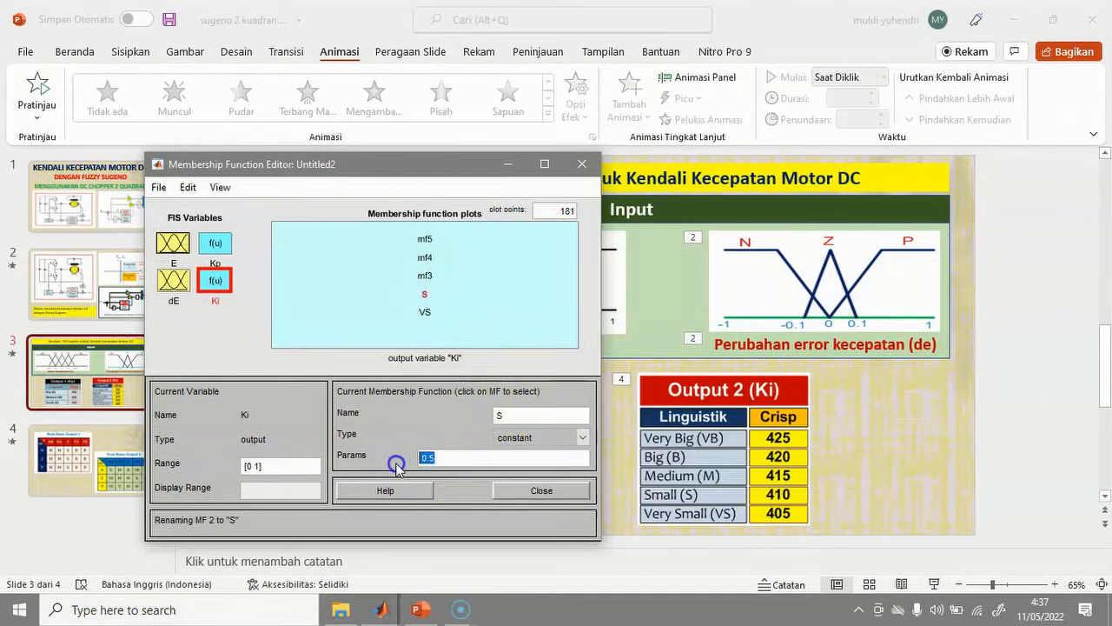
pyautogui.moveTo(433, 457); pyautogui.dragTo(398, 453)
pyautogui.write('410')
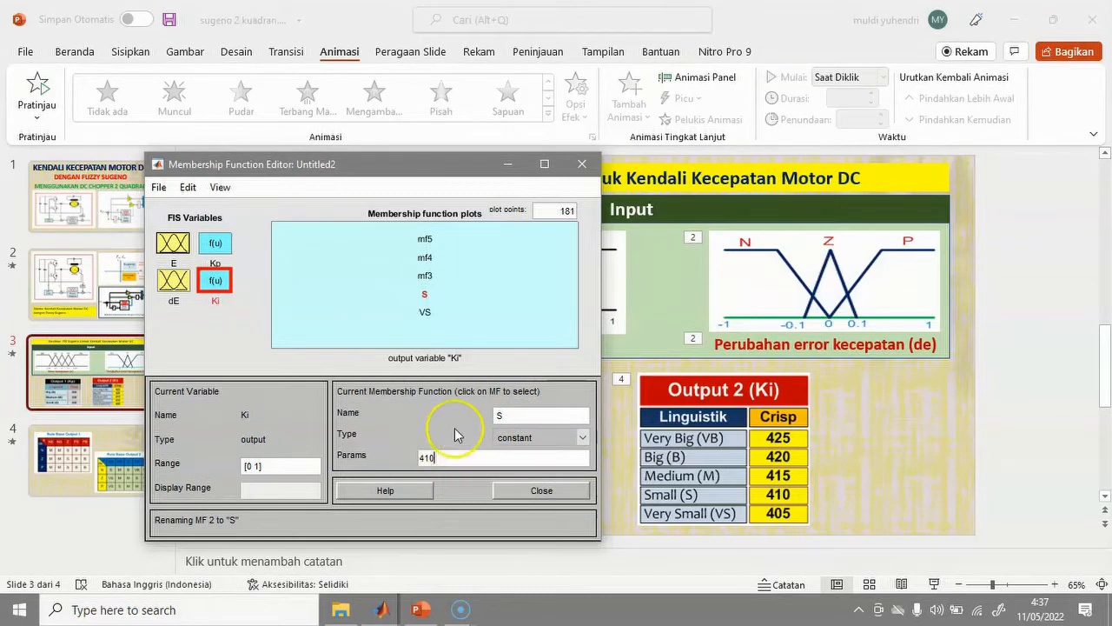
pyautogui.click(424, 276)
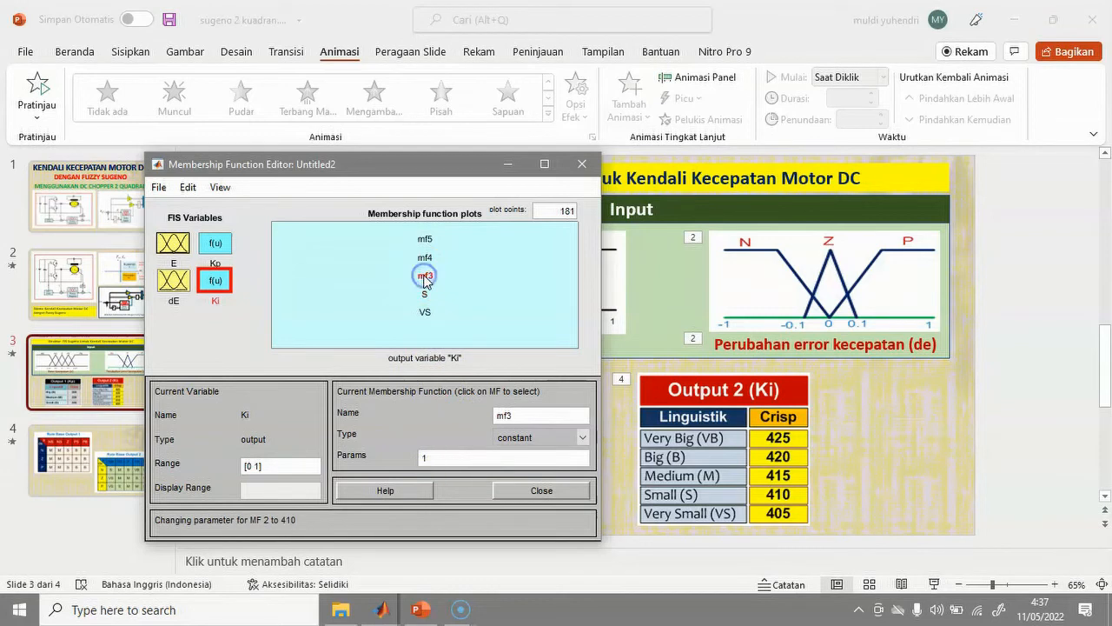
# Rename Ki's mf3 to M with constant value 415.
pyautogui.moveTo(509, 416); pyautogui.dragTo(476, 417)
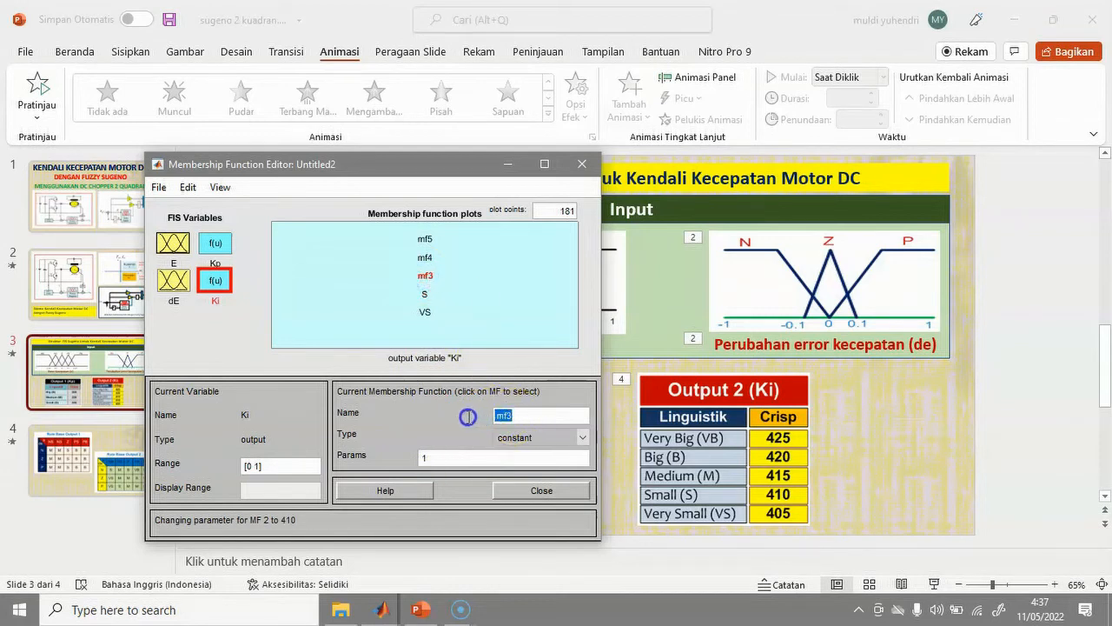
pyautogui.write('M')
pyautogui.moveTo(458, 456); pyautogui.dragTo(399, 458)
pyautogui.write('415')
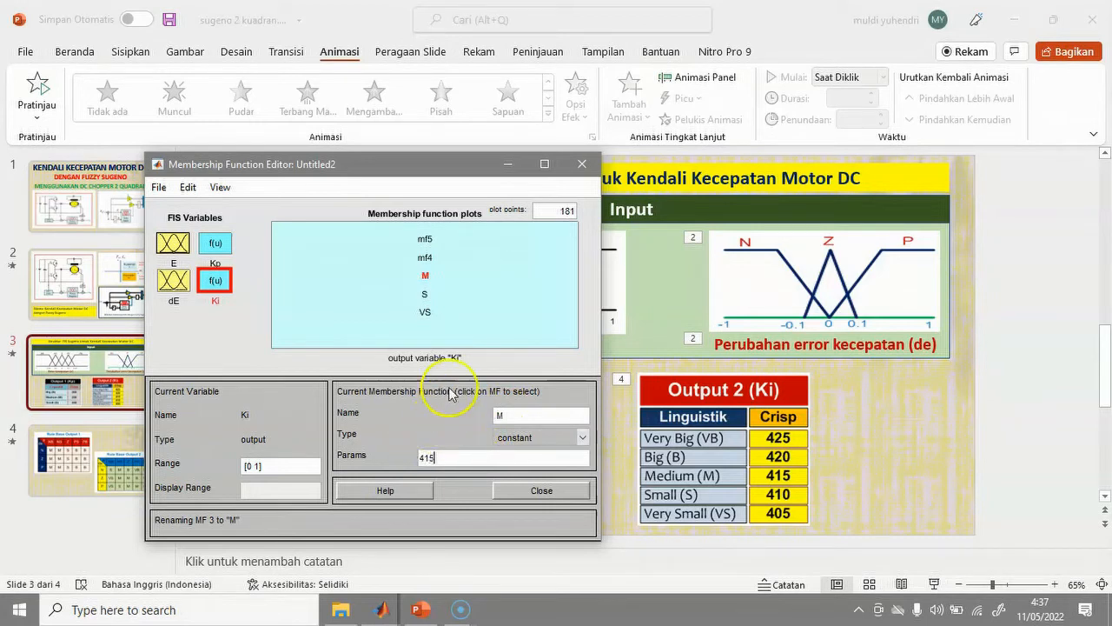
# Rename Ki's mf4 to B with constant value 420.
pyautogui.click(423, 259)
pyautogui.click(520, 421)
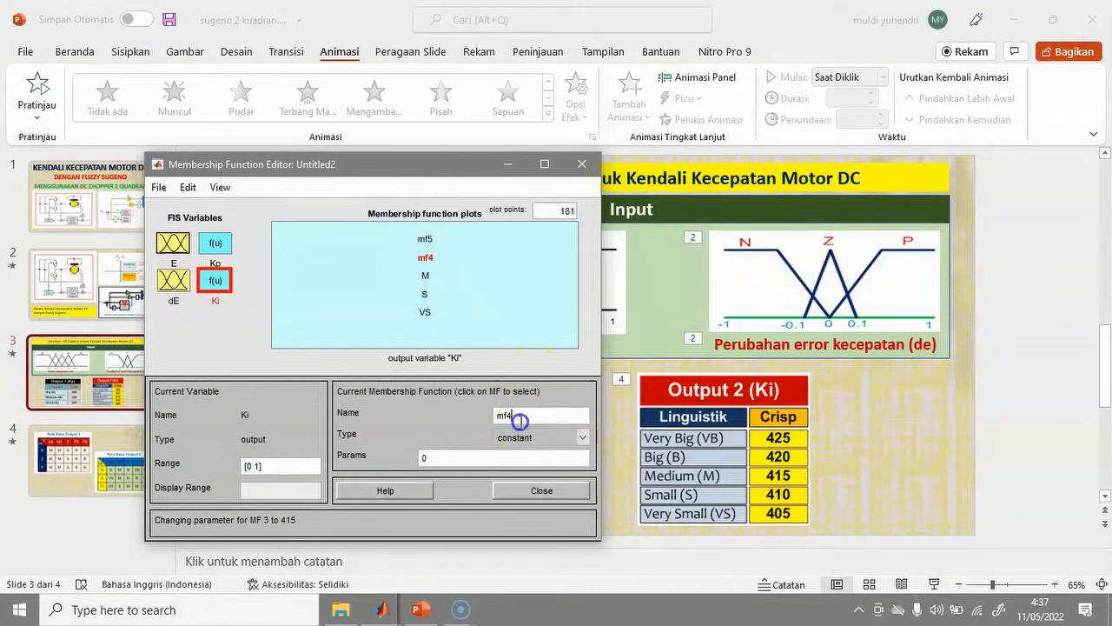
pyautogui.moveTo(465, 424); pyautogui.dragTo(474, 403)
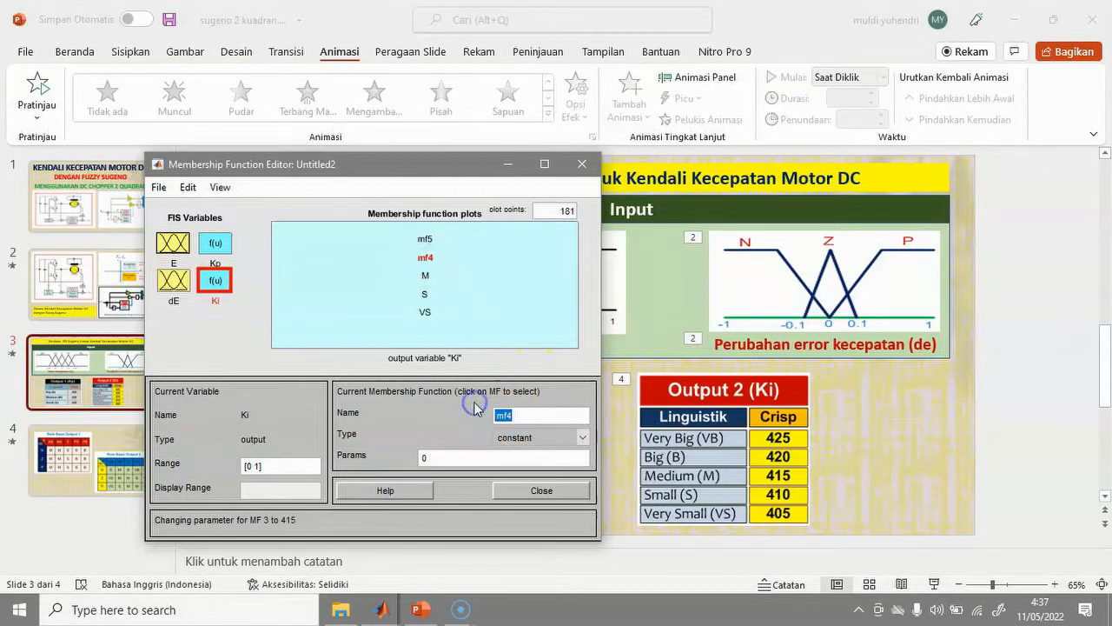
pyautogui.write('B')
pyautogui.moveTo(459, 457); pyautogui.dragTo(399, 467)
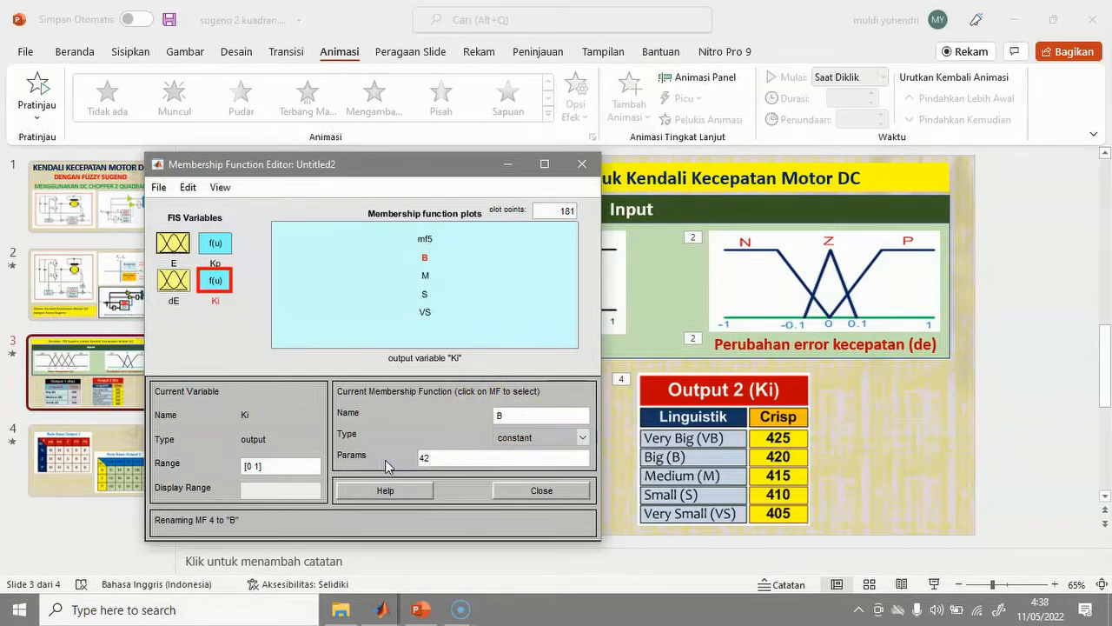
pyautogui.click(425, 239)
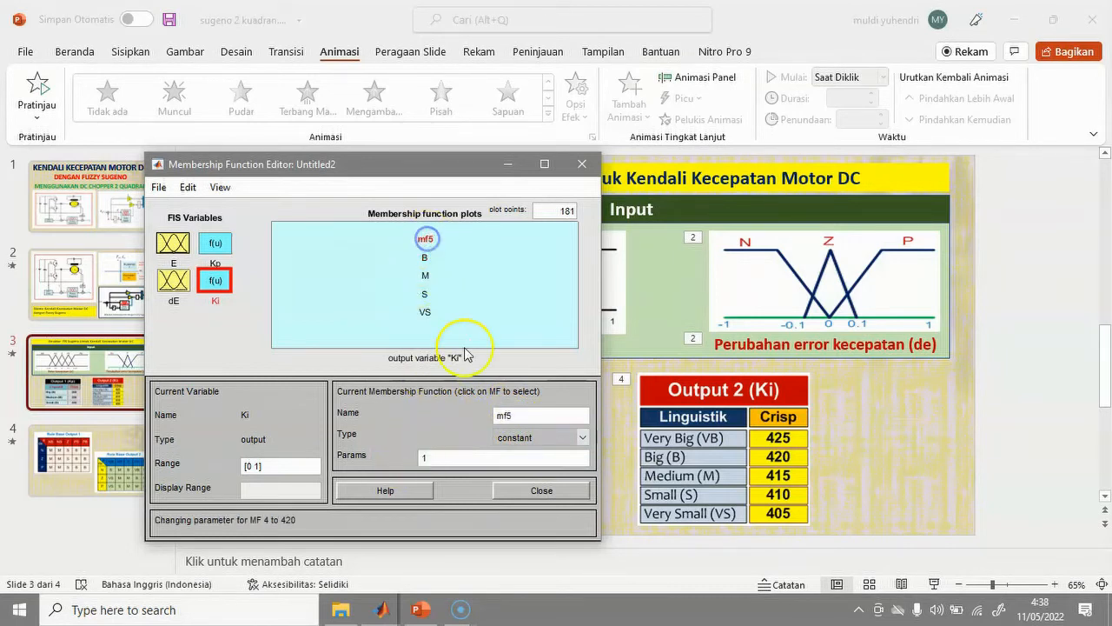
# Rename Ki's mf5 to VB with constant value 425.
pyautogui.moveTo(513, 415); pyautogui.dragTo(468, 417)
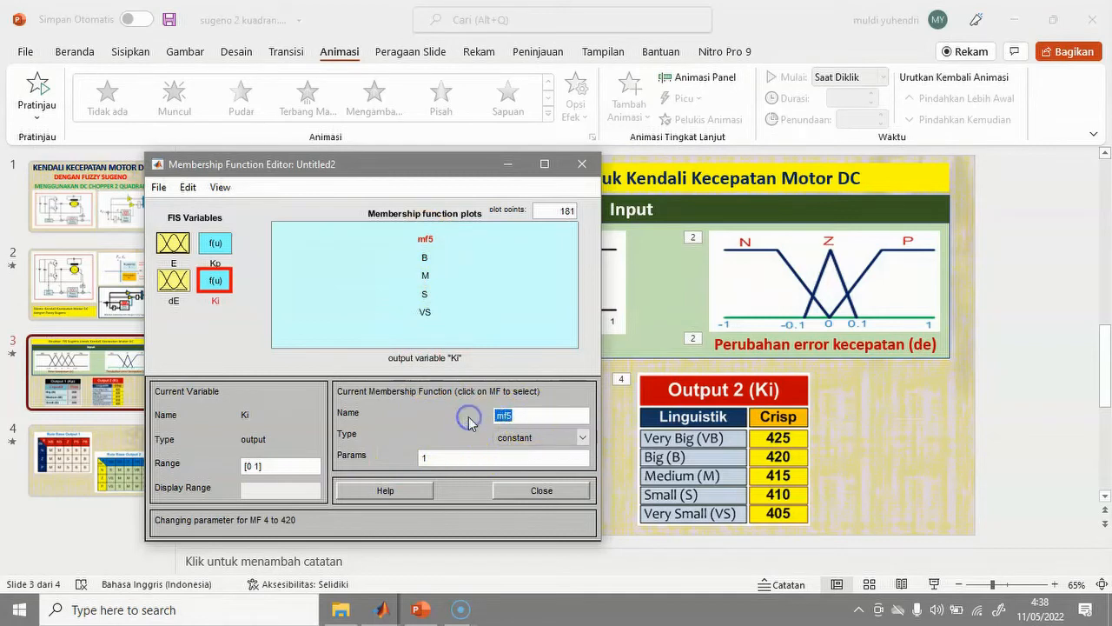
pyautogui.write('VB')
pyautogui.click(438, 460)
pyautogui.moveTo(439, 462); pyautogui.dragTo(410, 460)
pyautogui.write('425')
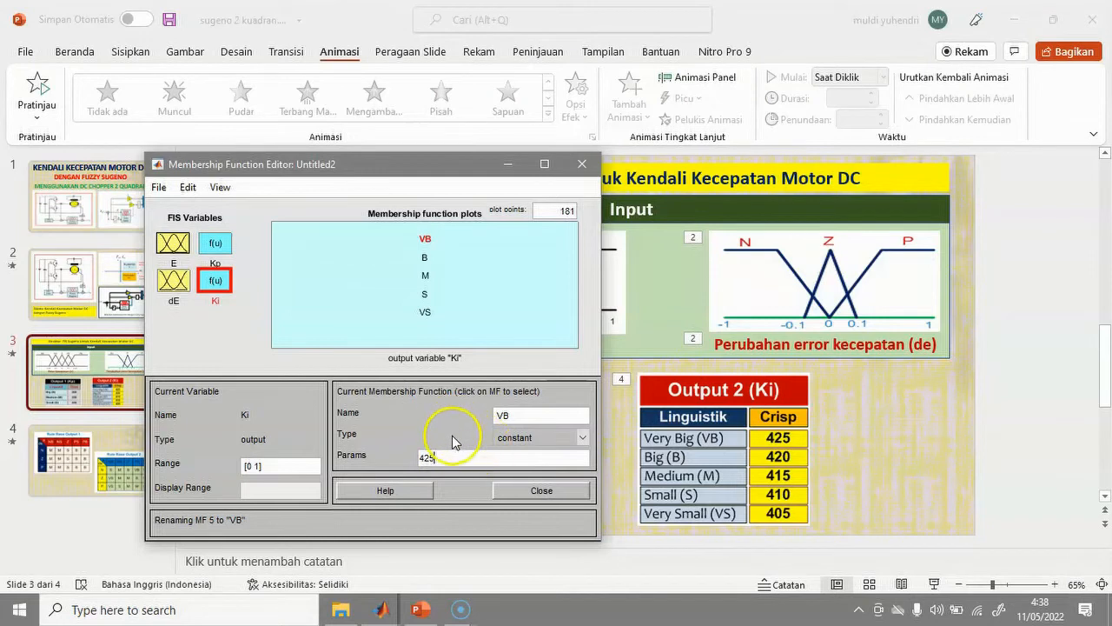
pyautogui.moveTo(419, 167); pyautogui.dragTo(631, 162)
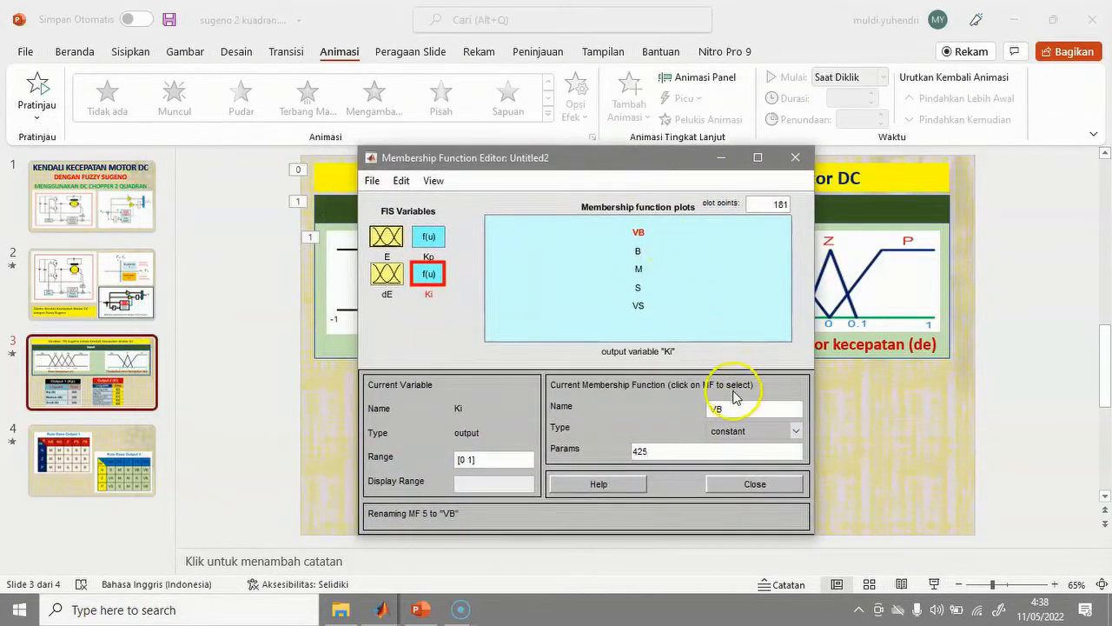
pyautogui.click(465, 325)
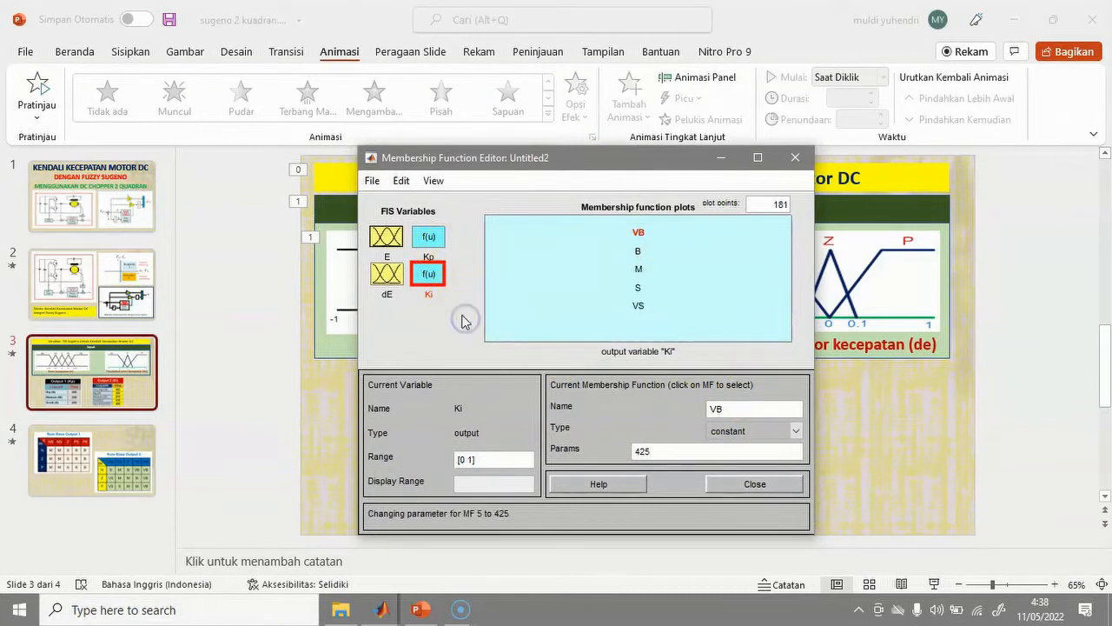
pyautogui.click(400, 181)
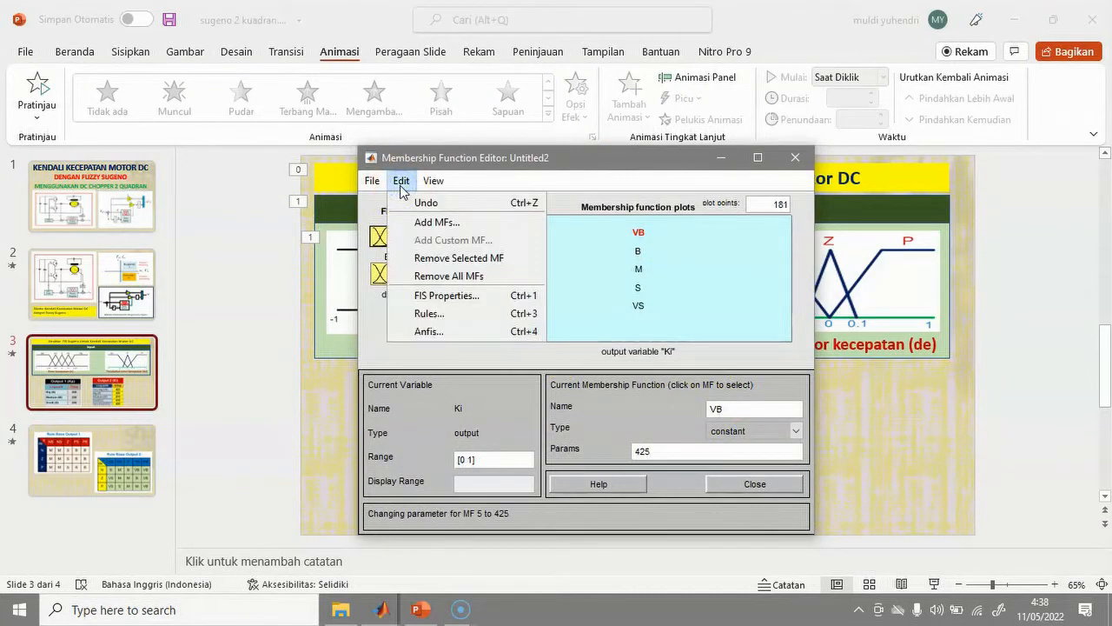
# Open the empty Rule Editor via Edit > Rules and place it beside the rule tables.
pyautogui.click(433, 314)
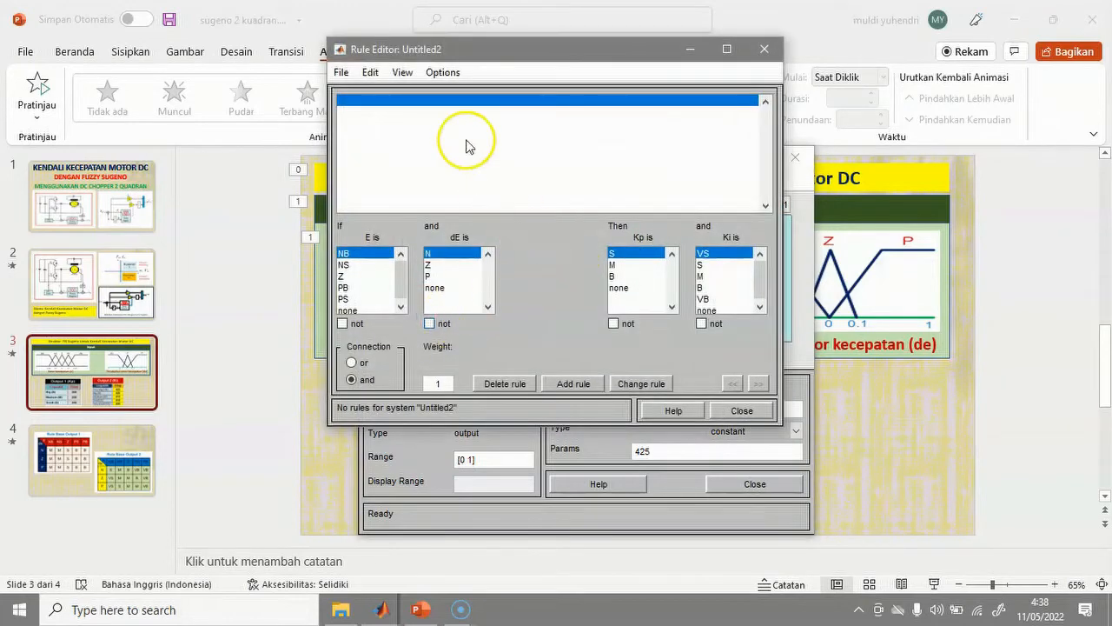
pyautogui.moveTo(504, 47); pyautogui.dragTo(737, 113)
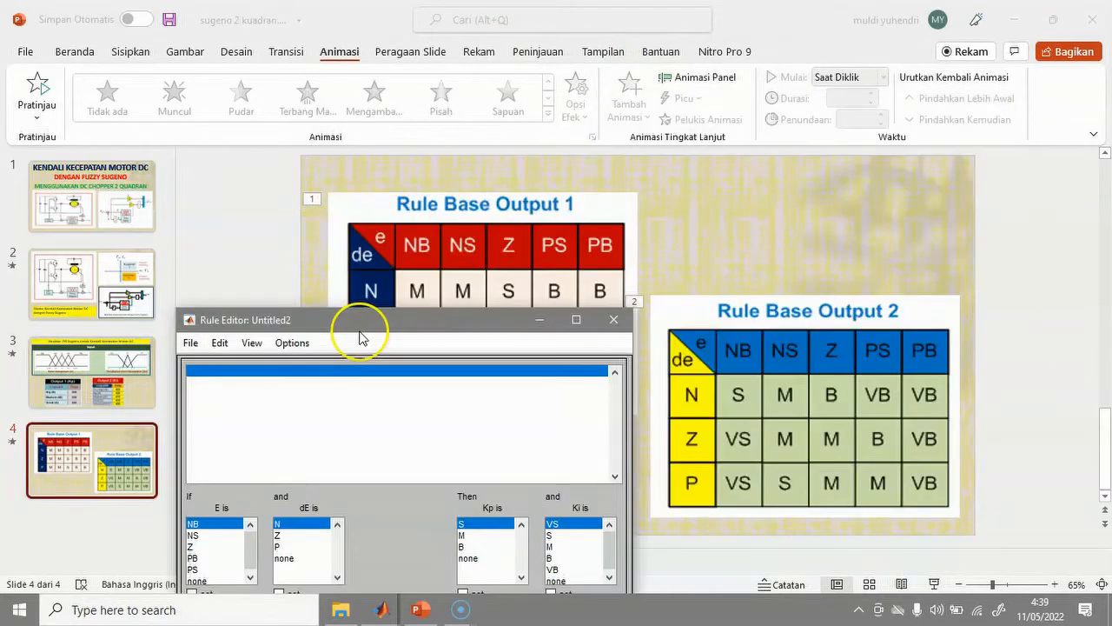
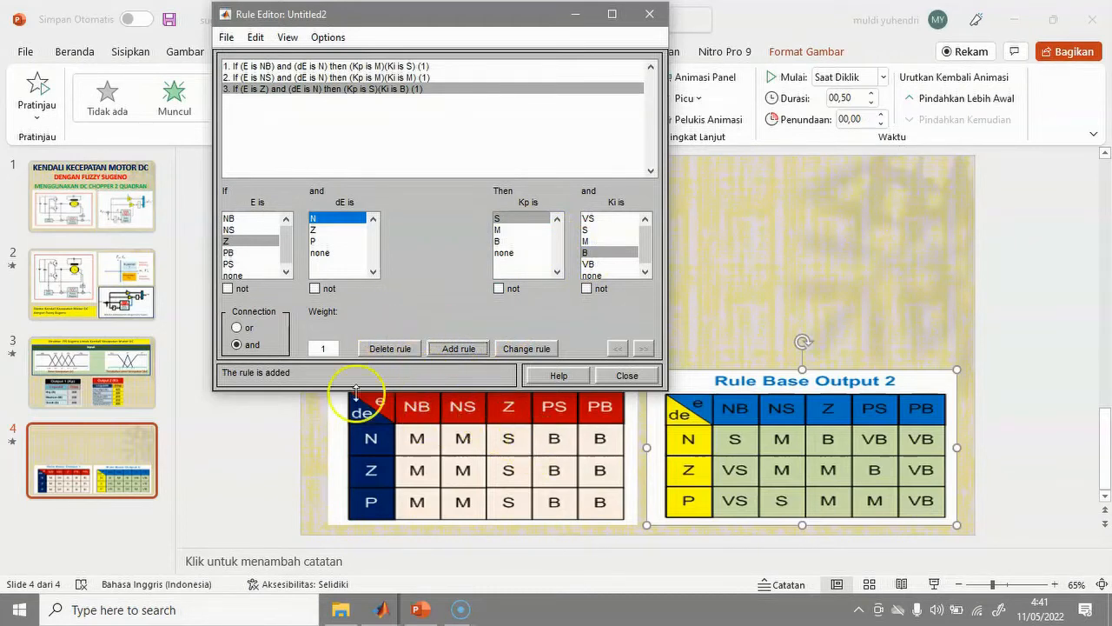
# Add rule 4: E PS with dE N gives Kp B, Ki VB.
pyautogui.click(228, 253)
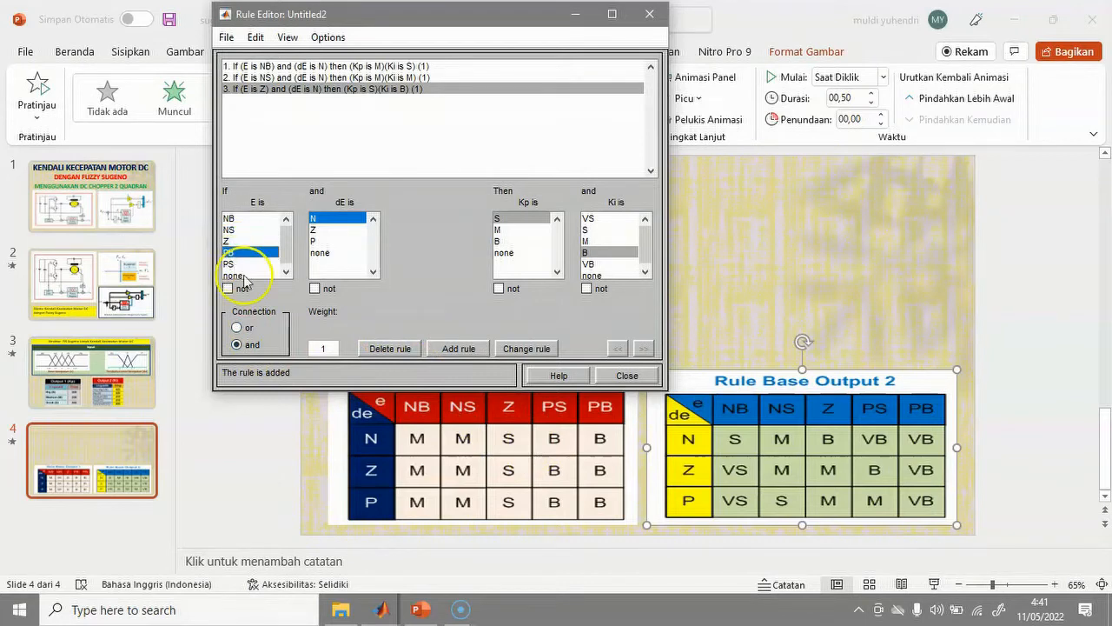
pyautogui.click(231, 264)
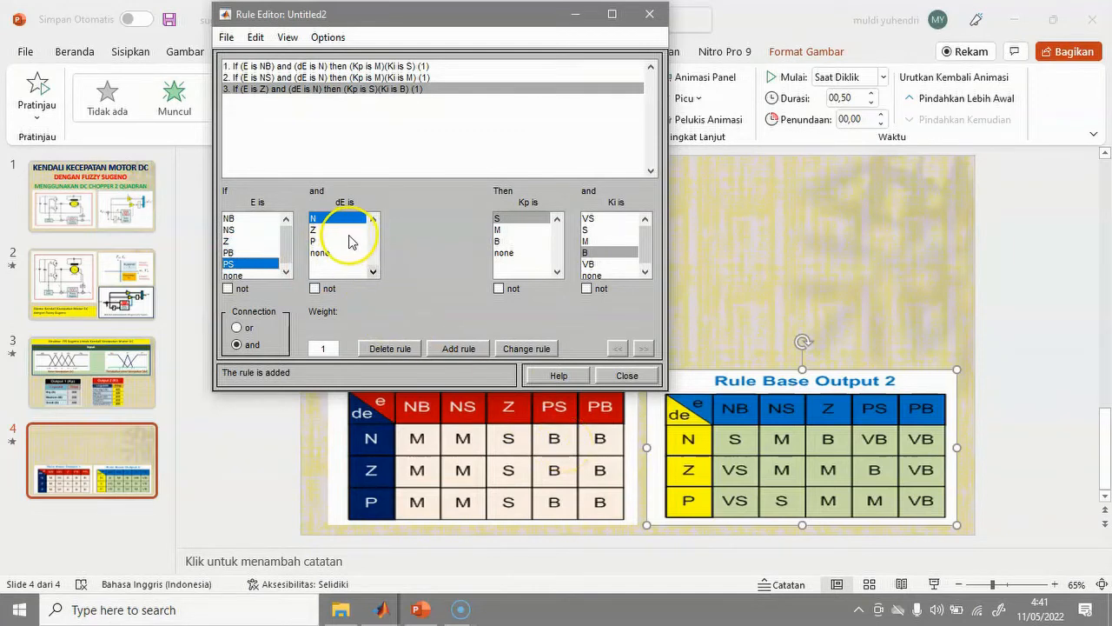
pyautogui.click(506, 241)
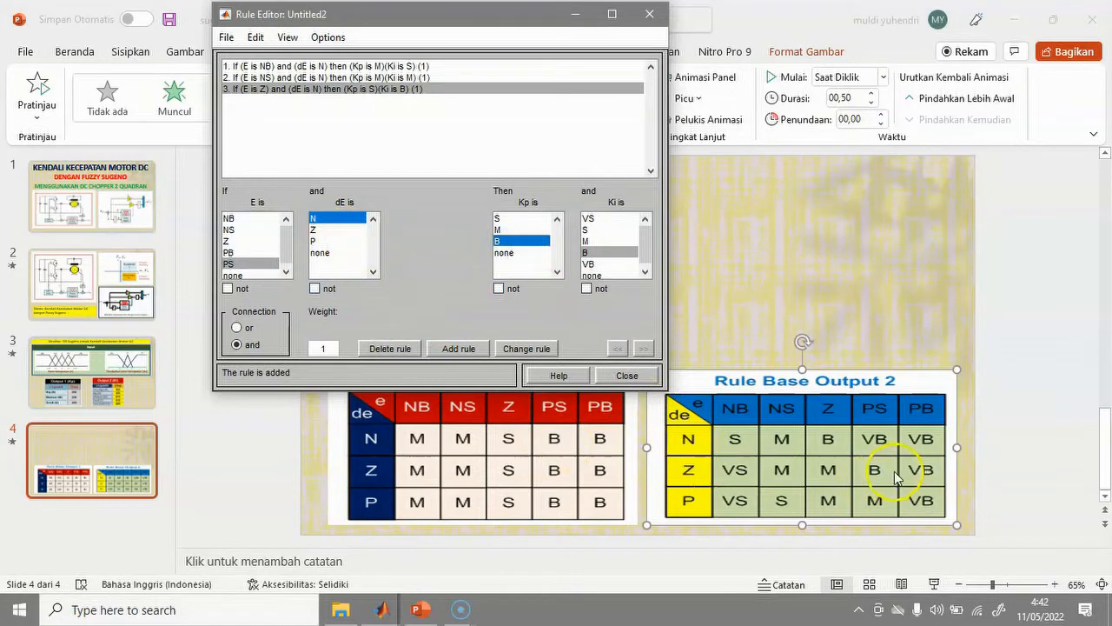
pyautogui.click(588, 265)
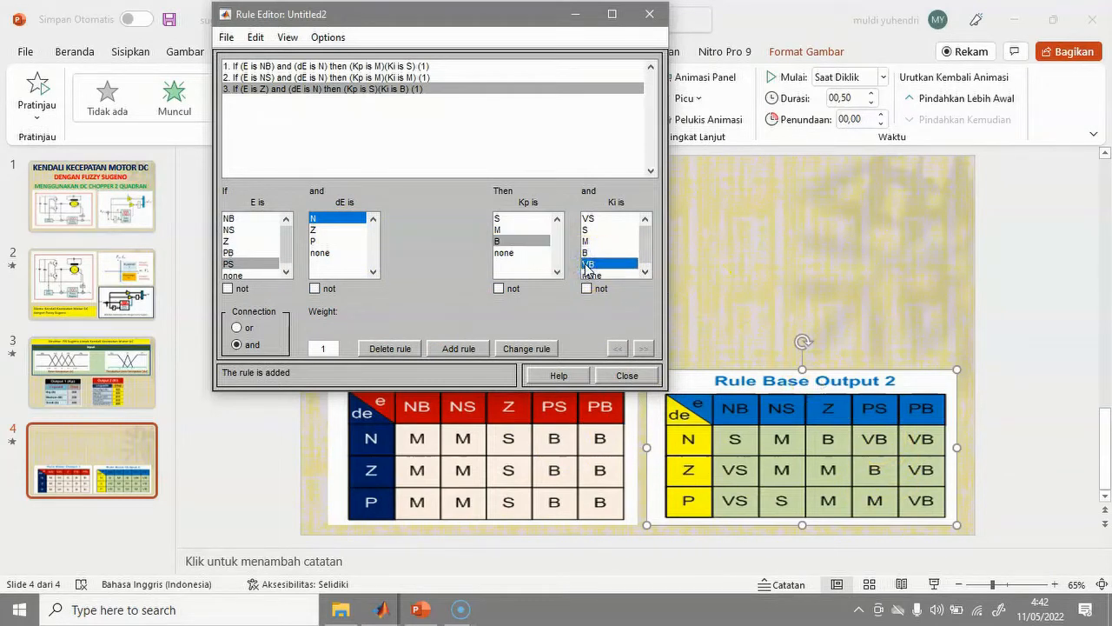
pyautogui.click(459, 348)
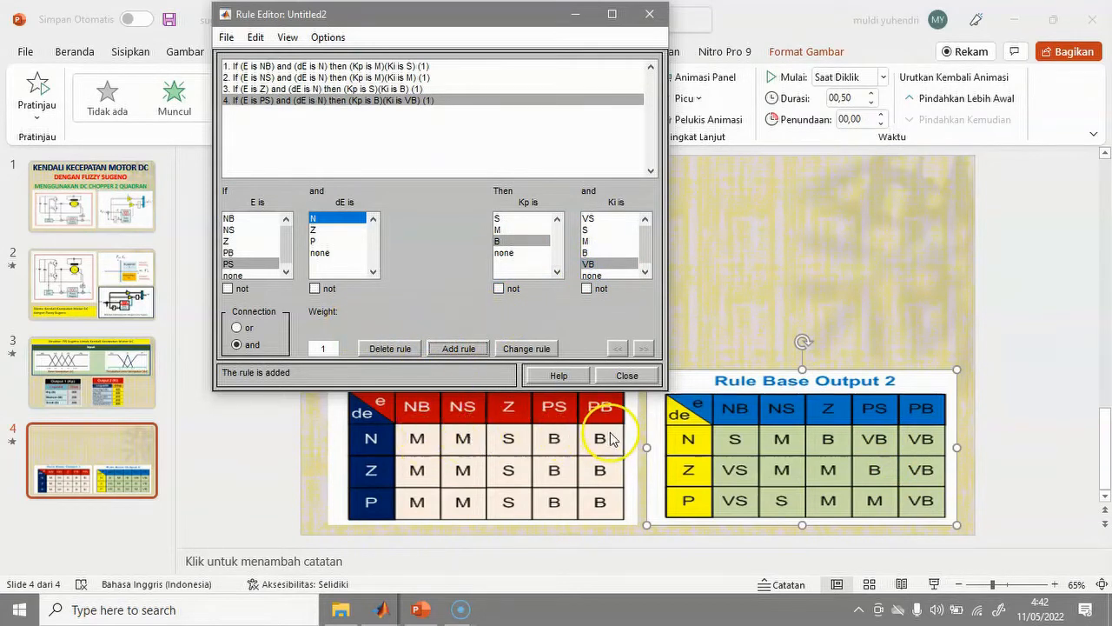
# Add rule 5 for E PB with dE N (Kp B, Ki VB), then preselect E NB, dE Z.
pyautogui.click(247, 252)
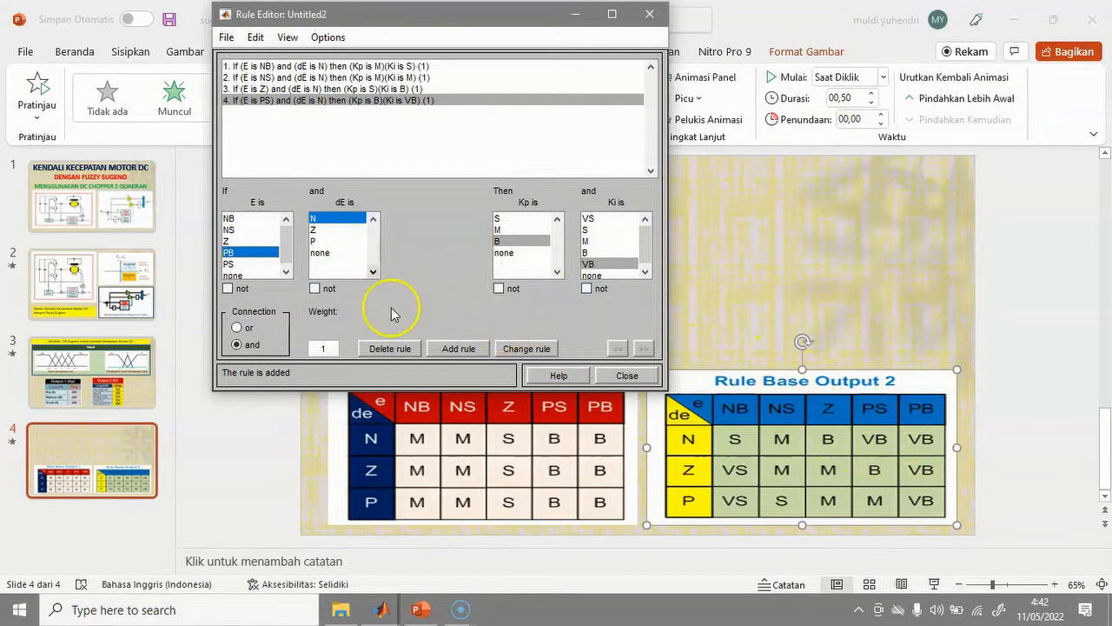
pyautogui.click(454, 352)
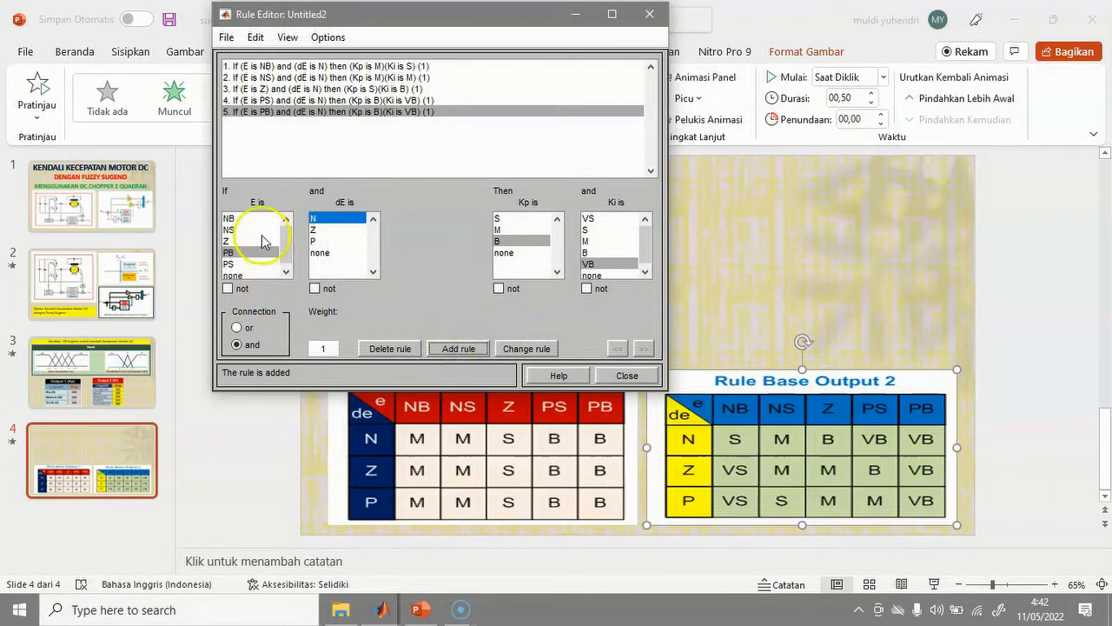
pyautogui.click(229, 220)
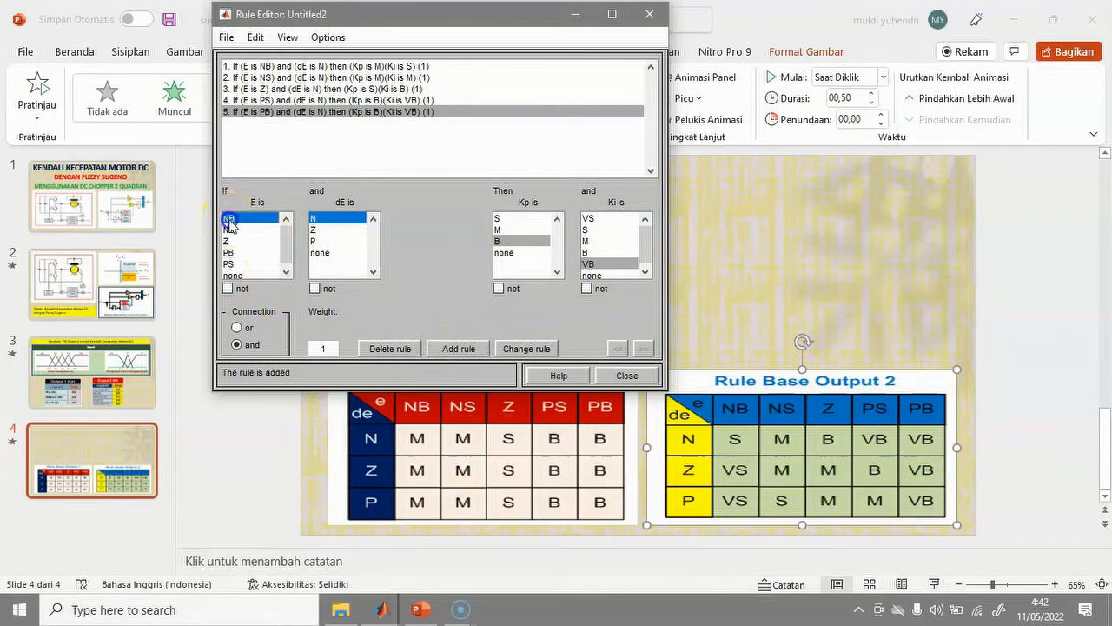
pyautogui.click(314, 229)
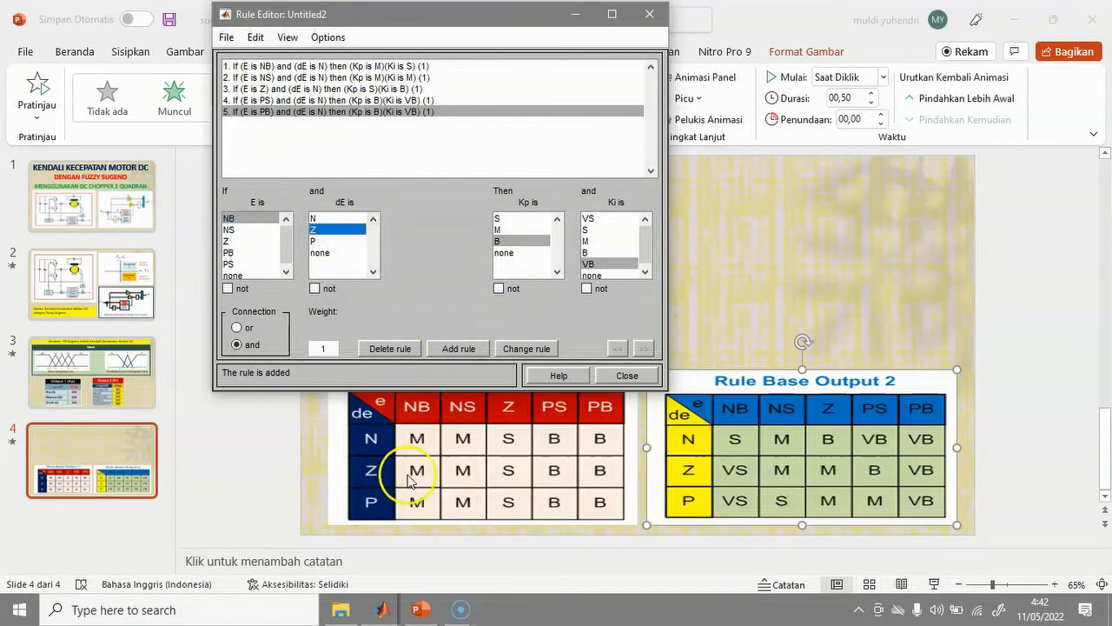
# Add rule 6 (E NB, dE Z: Kp M, Ki VS) and rule 7 (E NS, dE Z: Kp M, Ki M).
pyautogui.click(498, 230)
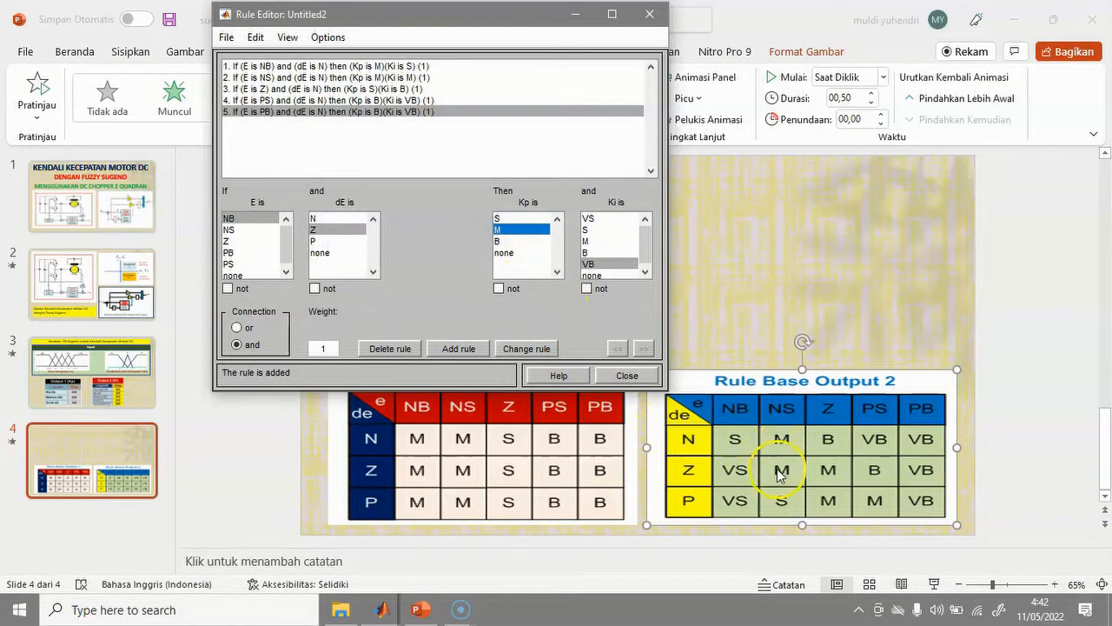
pyautogui.click(591, 218)
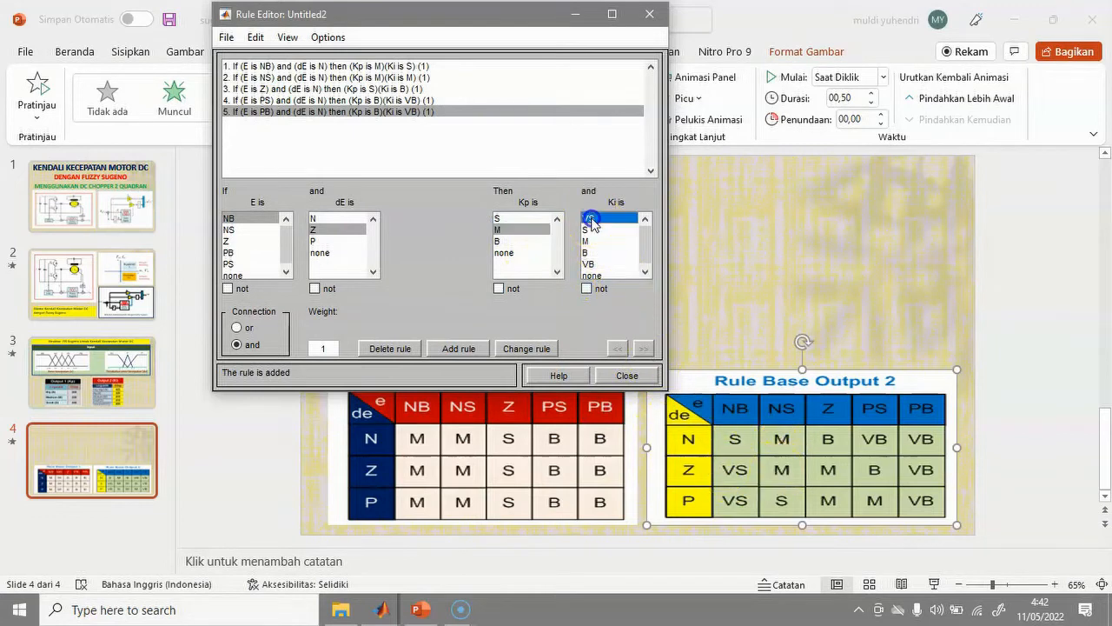
pyautogui.click(456, 349)
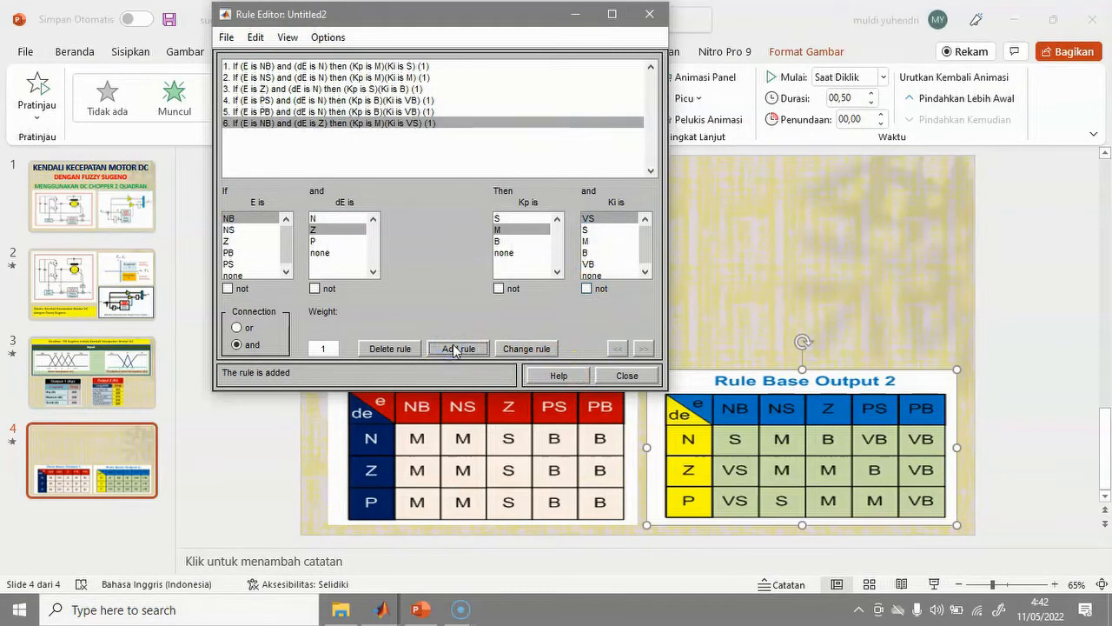
pyautogui.click(228, 229)
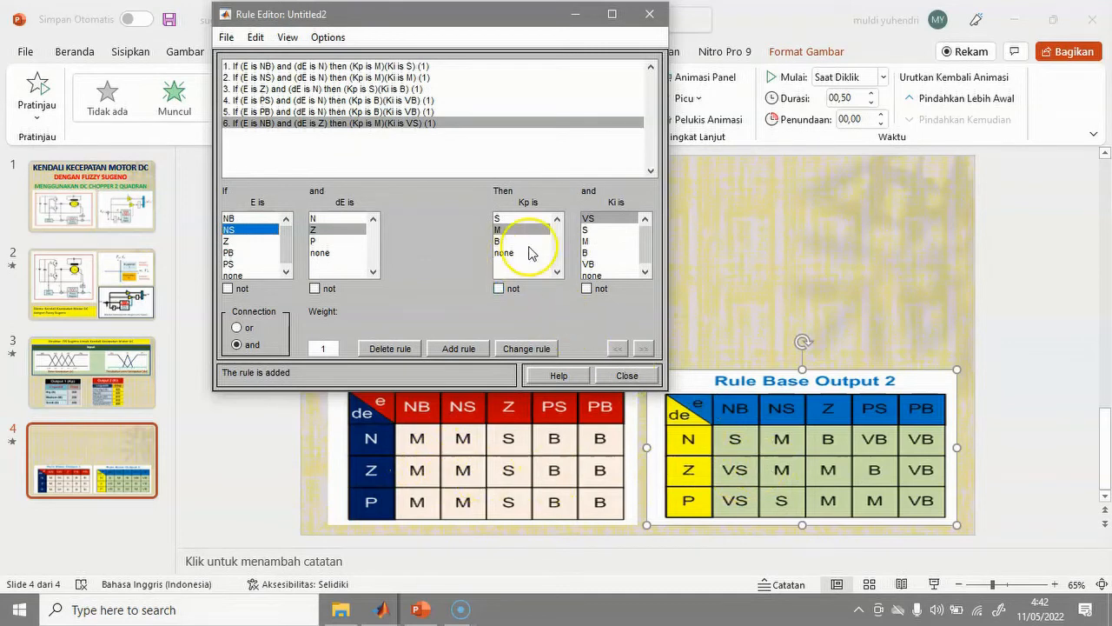
pyautogui.click(589, 240)
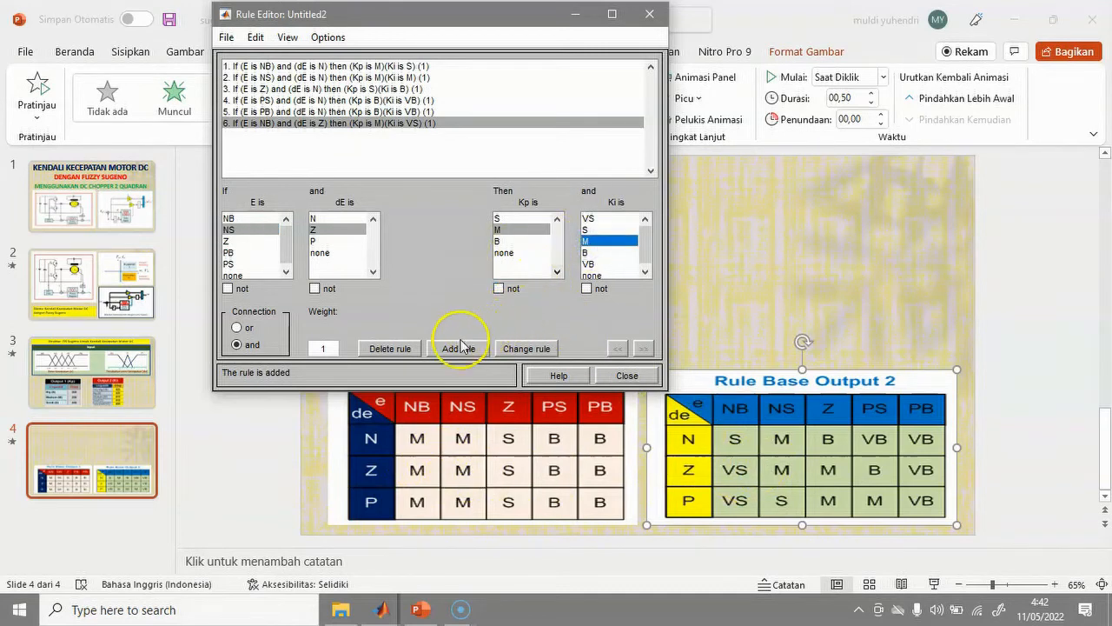
pyautogui.click(458, 348)
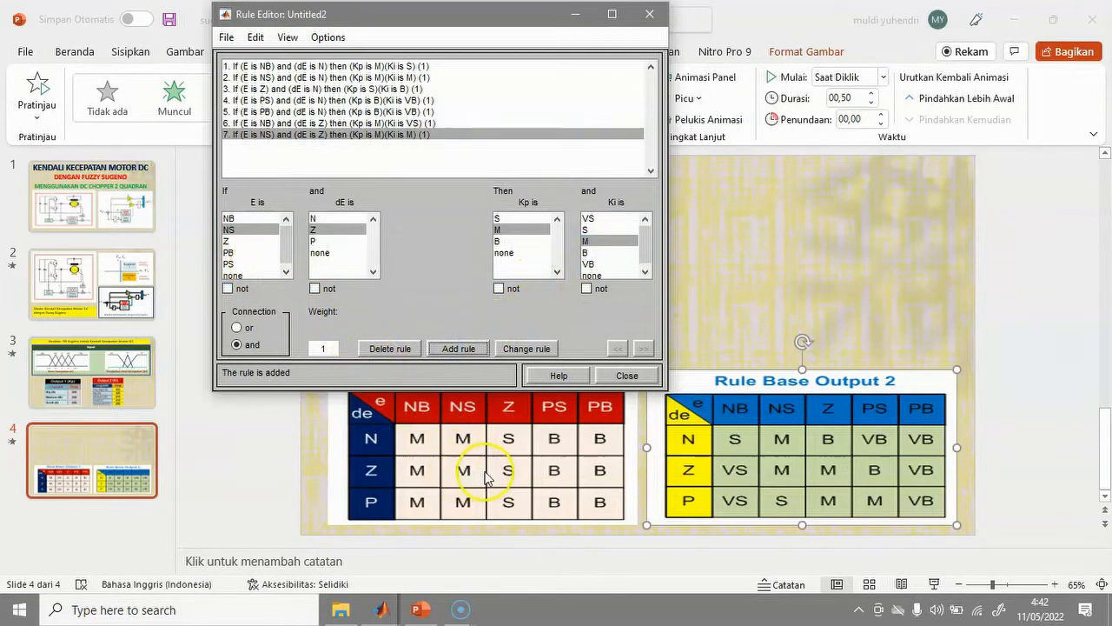
# Add rule 8 (E Z: Kp S, Ki M) and rule 9 (E PS: Kp B, Ki B) for dE Z.
pyautogui.click(228, 243)
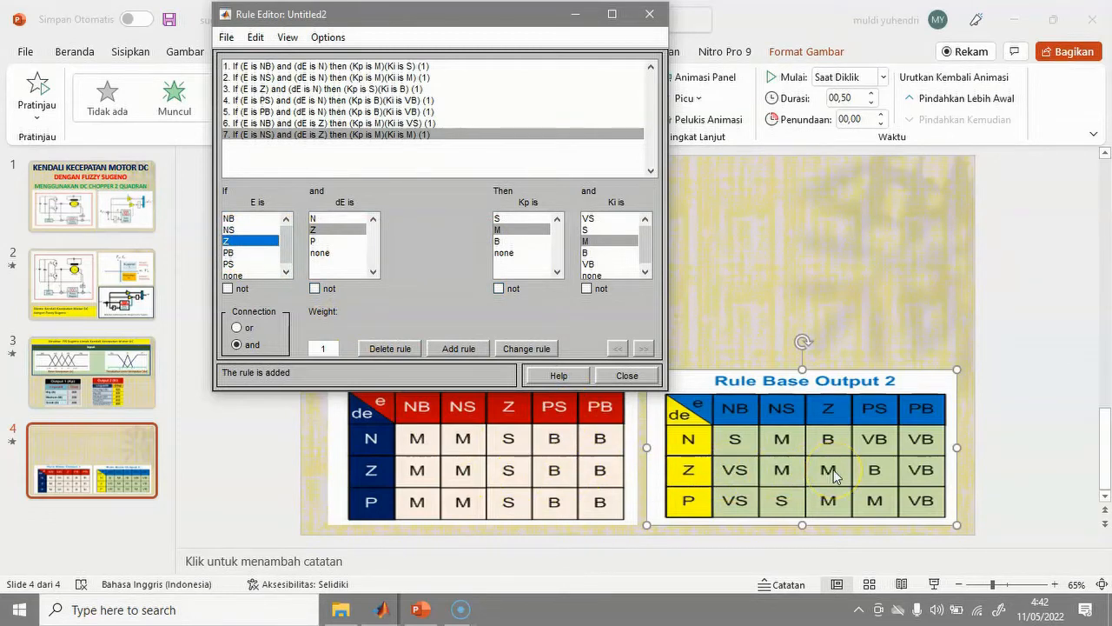
pyautogui.click(497, 222)
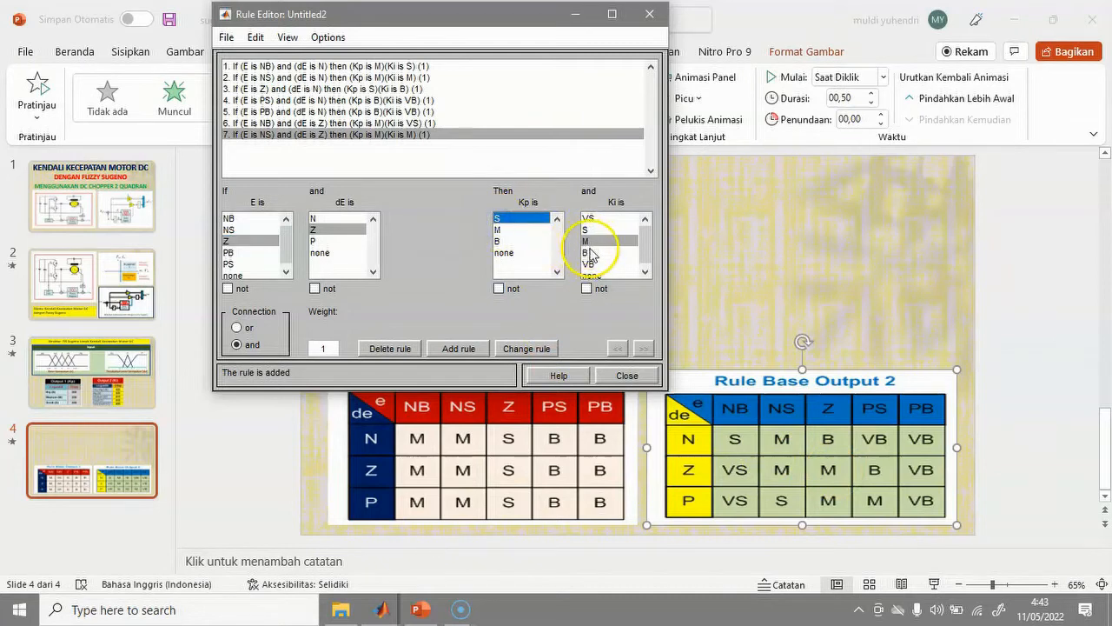
pyautogui.click(464, 356)
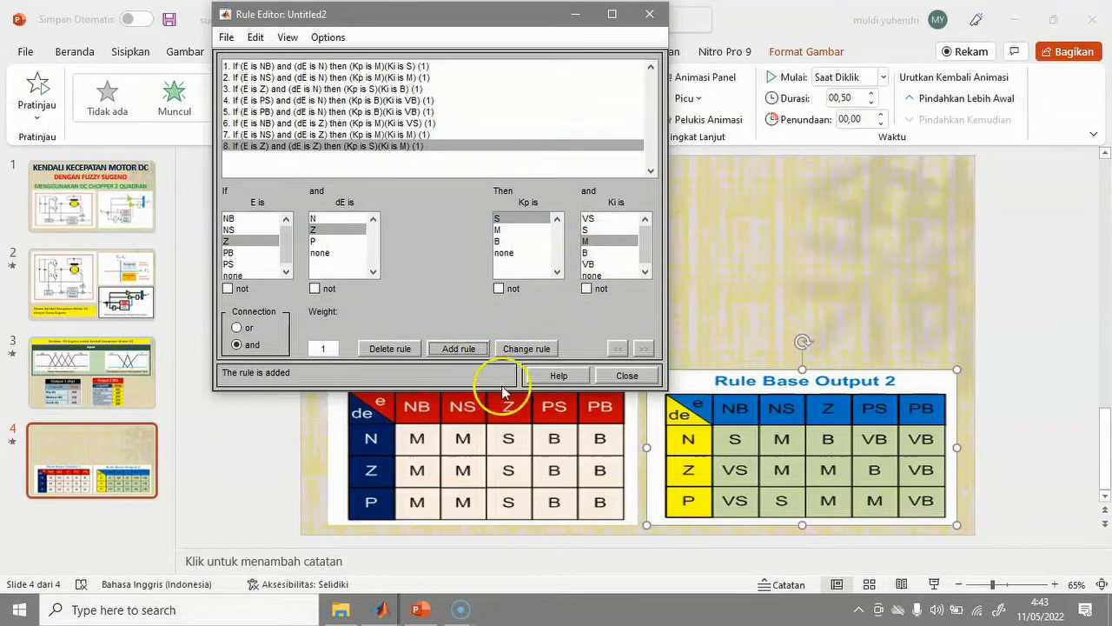
pyautogui.click(231, 264)
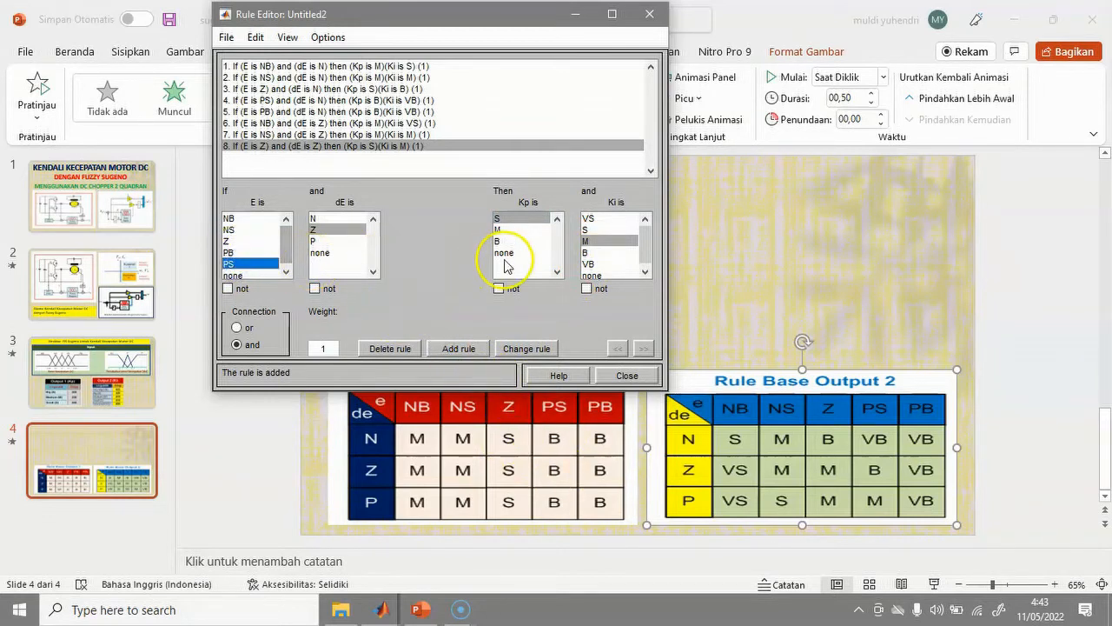
pyautogui.click(498, 241)
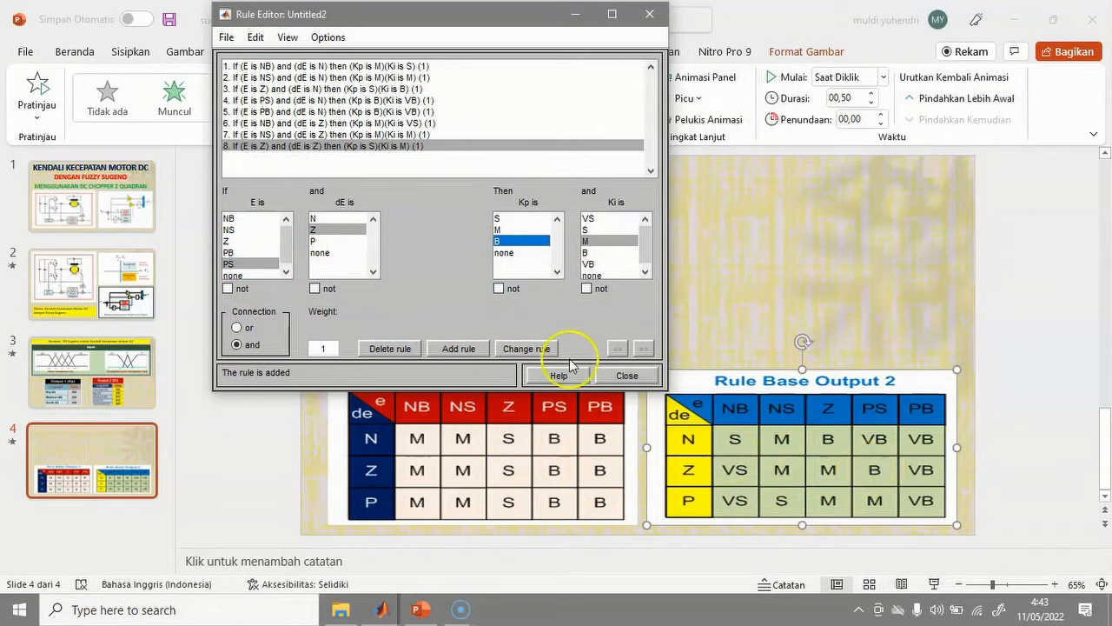
pyautogui.click(586, 252)
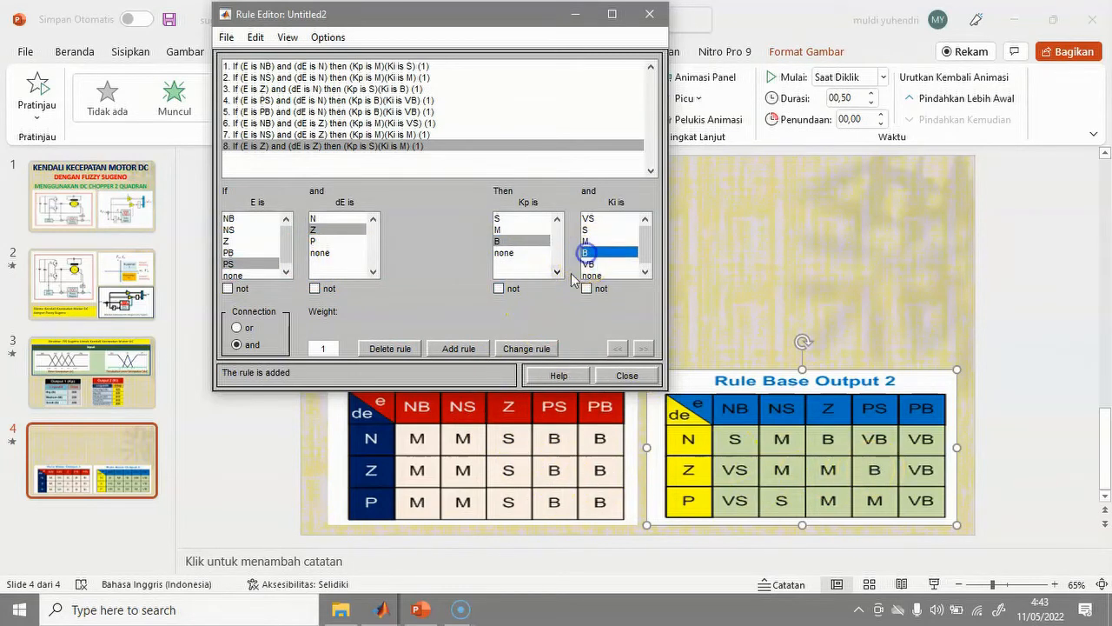
pyautogui.click(459, 349)
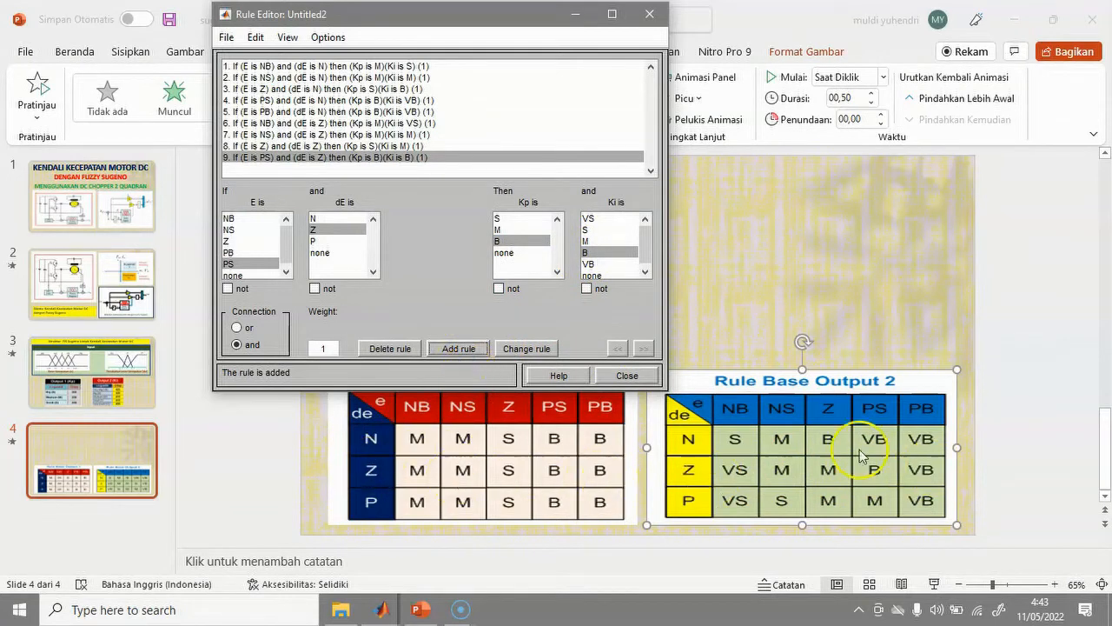
# Add rule 10 for E PB, dE Z with Kp B, Ki VB, then set dE to P.
pyautogui.click(248, 252)
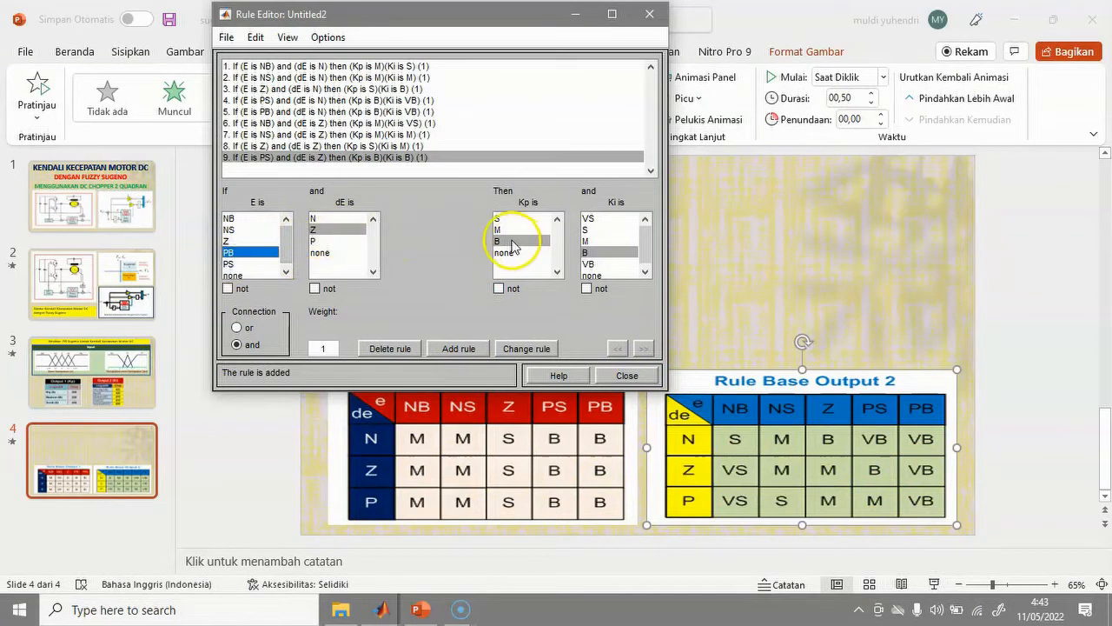
pyautogui.click(592, 265)
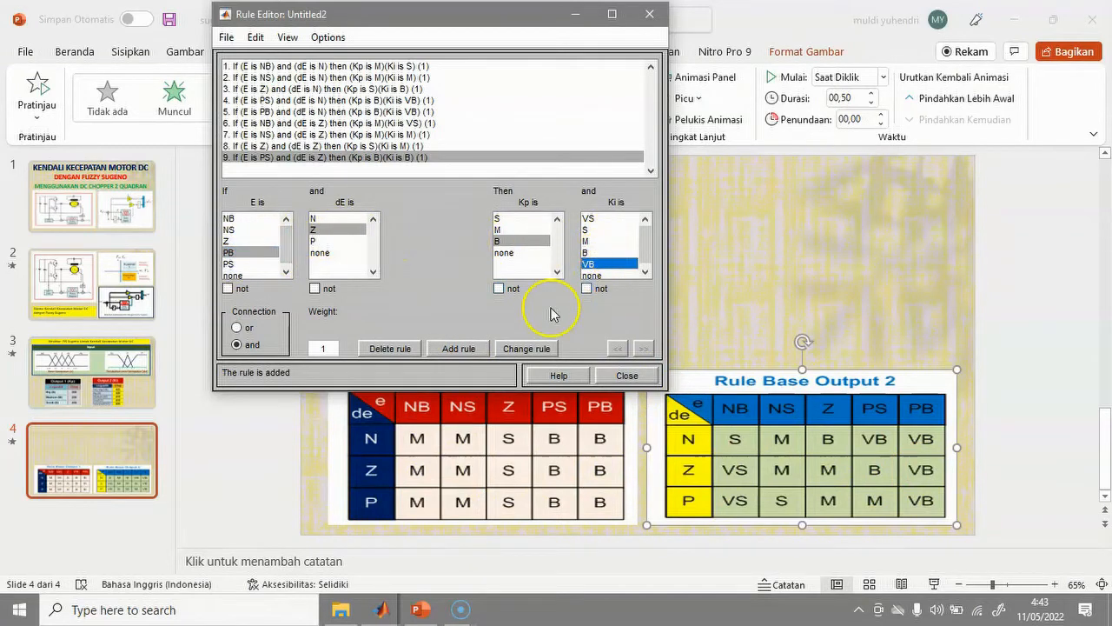
pyautogui.click(459, 349)
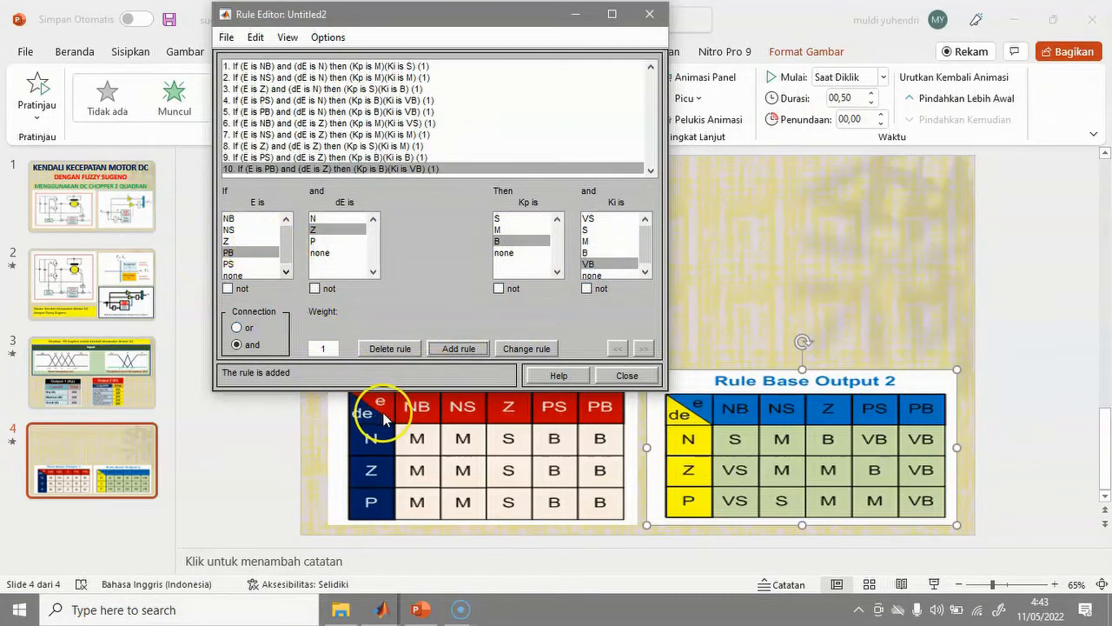
pyautogui.click(314, 241)
# Add rule 11 (E NB: Kp M, Ki VS) and rule 12 (E NS: Kp M, Ki S) for dE P.
pyautogui.click(235, 218)
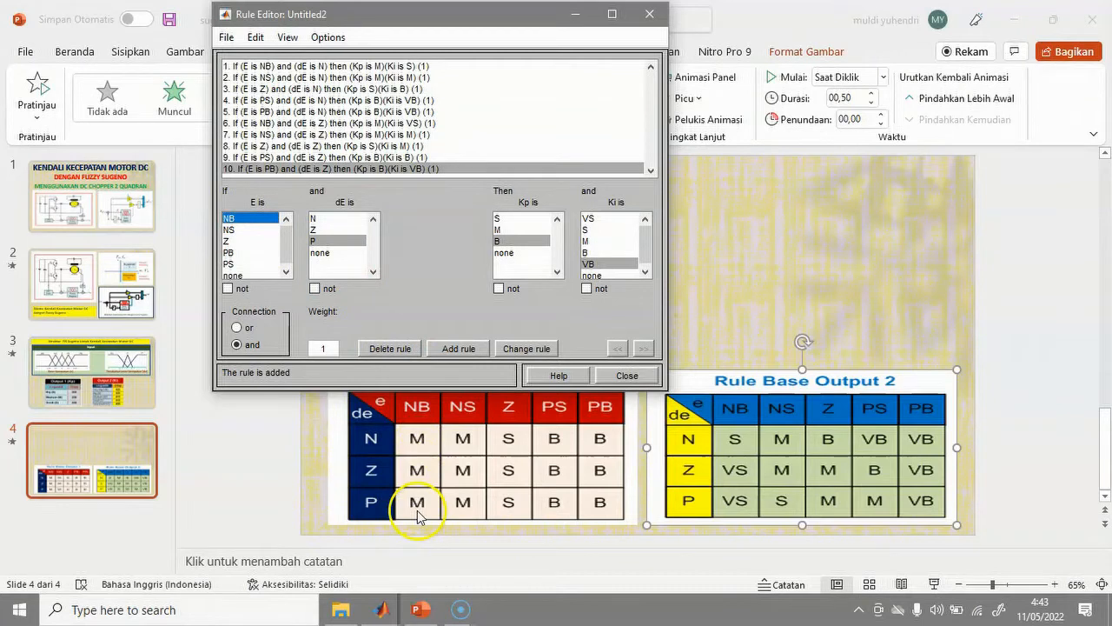
pyautogui.click(497, 229)
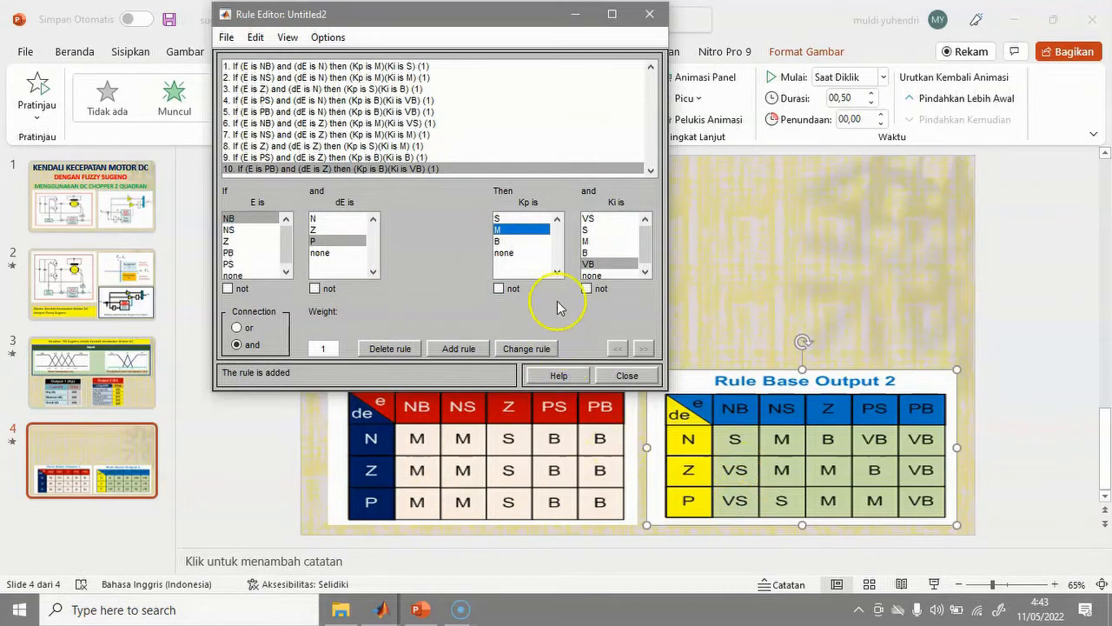
pyautogui.click(592, 219)
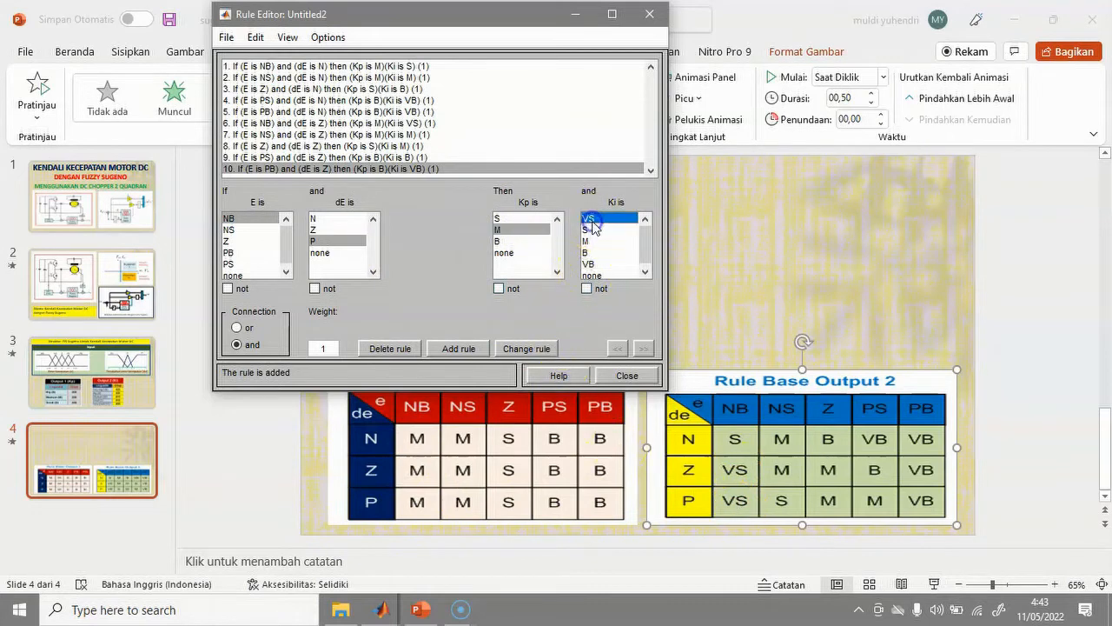
pyautogui.click(456, 350)
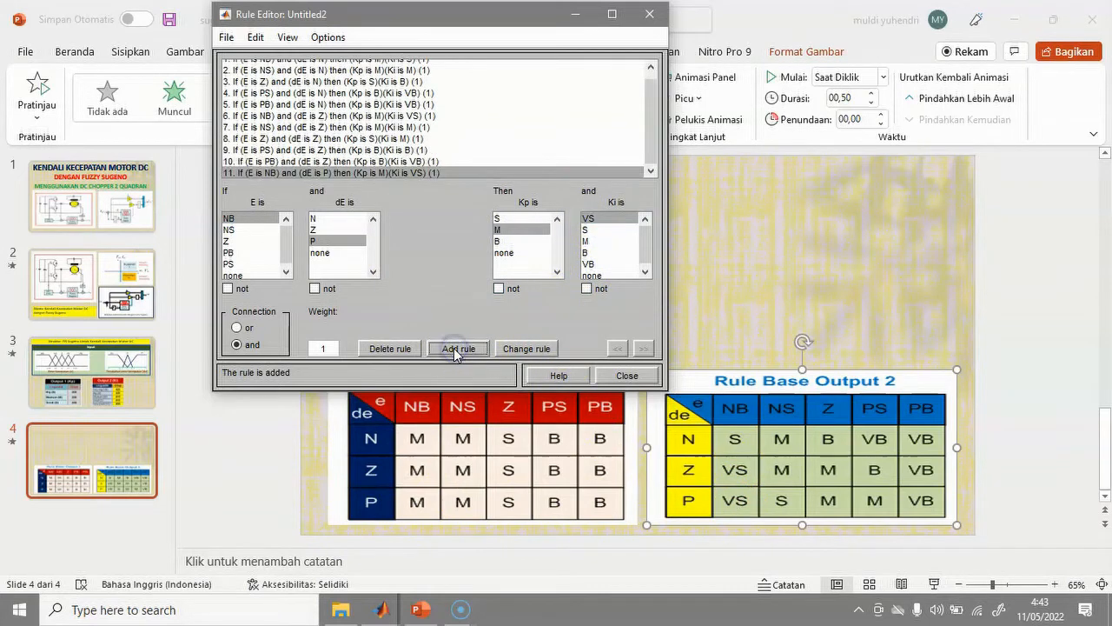
pyautogui.click(230, 229)
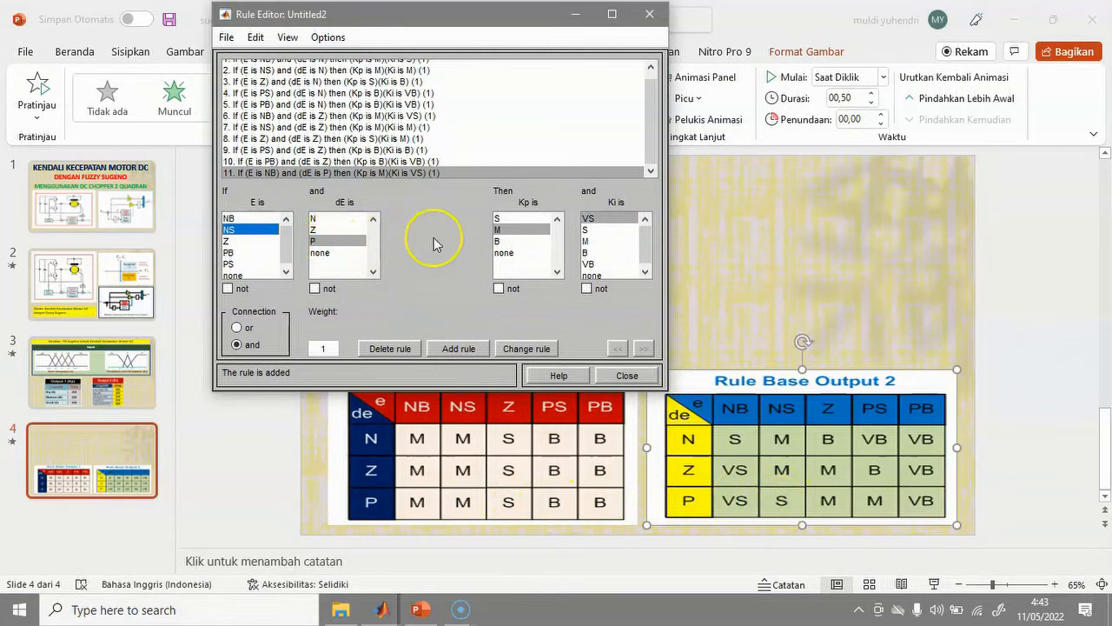
pyautogui.click(586, 229)
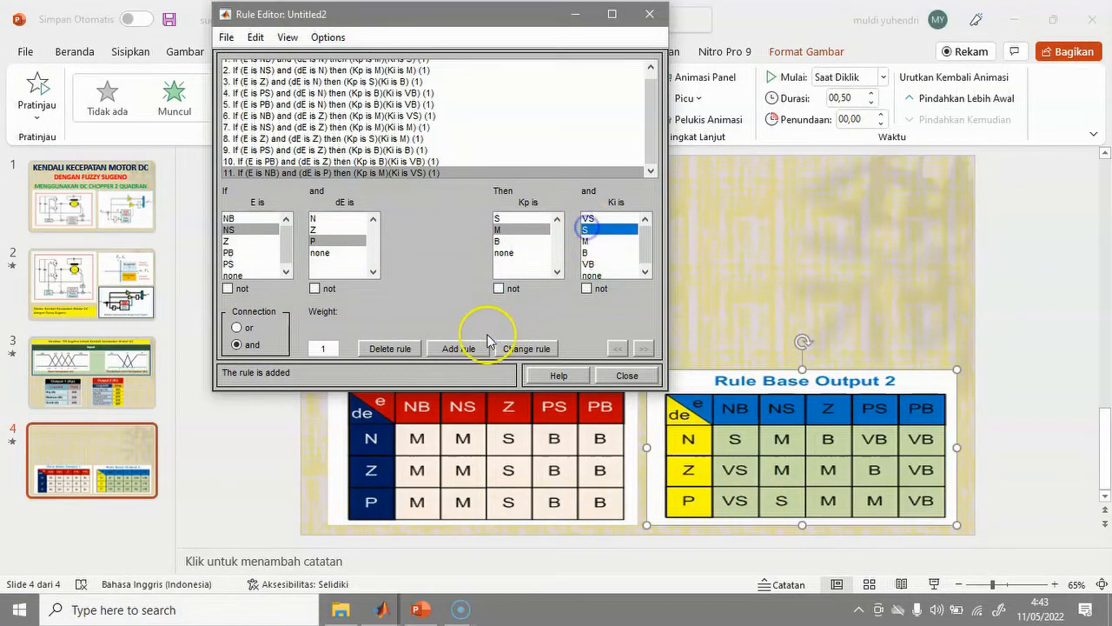
pyautogui.click(458, 348)
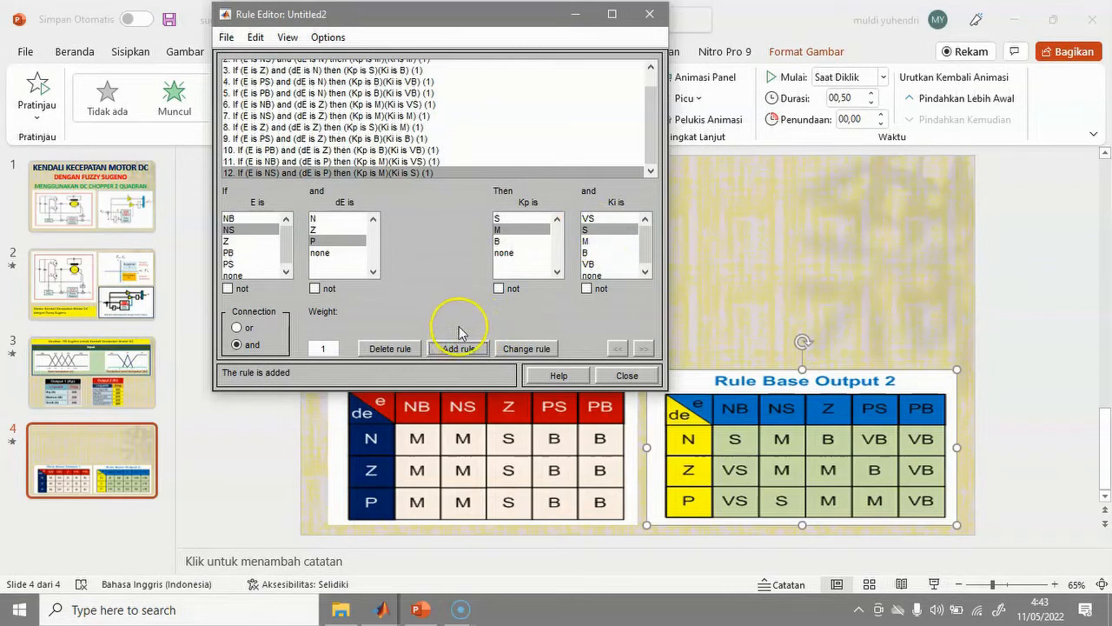
# Add rule 13 (E Z: Kp S, Ki M) and rule 14 (E PS: Kp B, Ki M) for dE P.
pyautogui.click(250, 241)
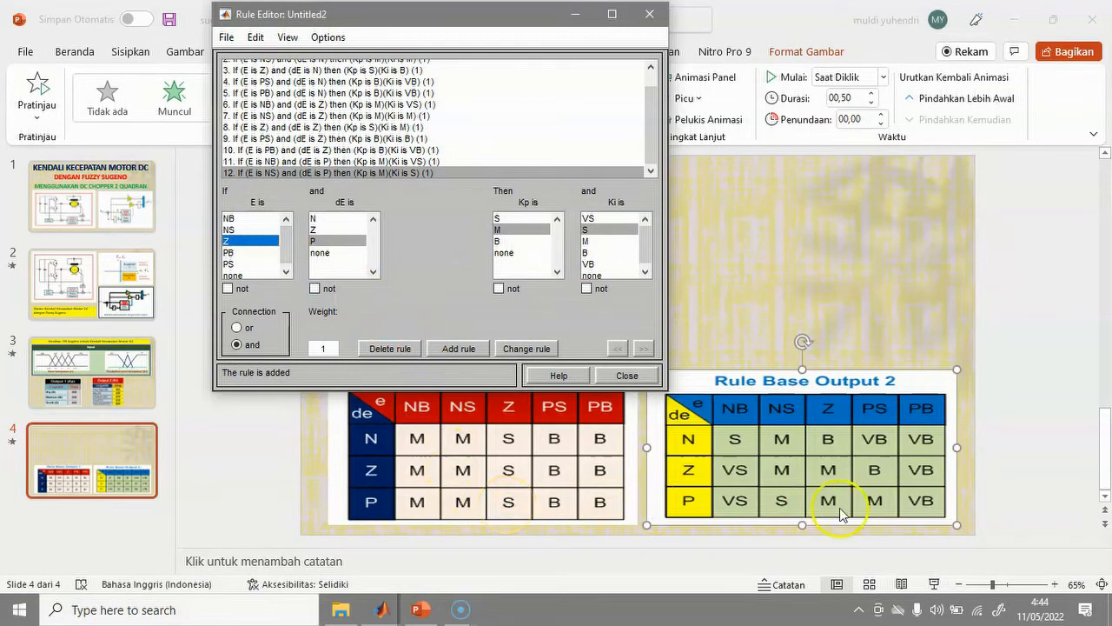
pyautogui.click(499, 219)
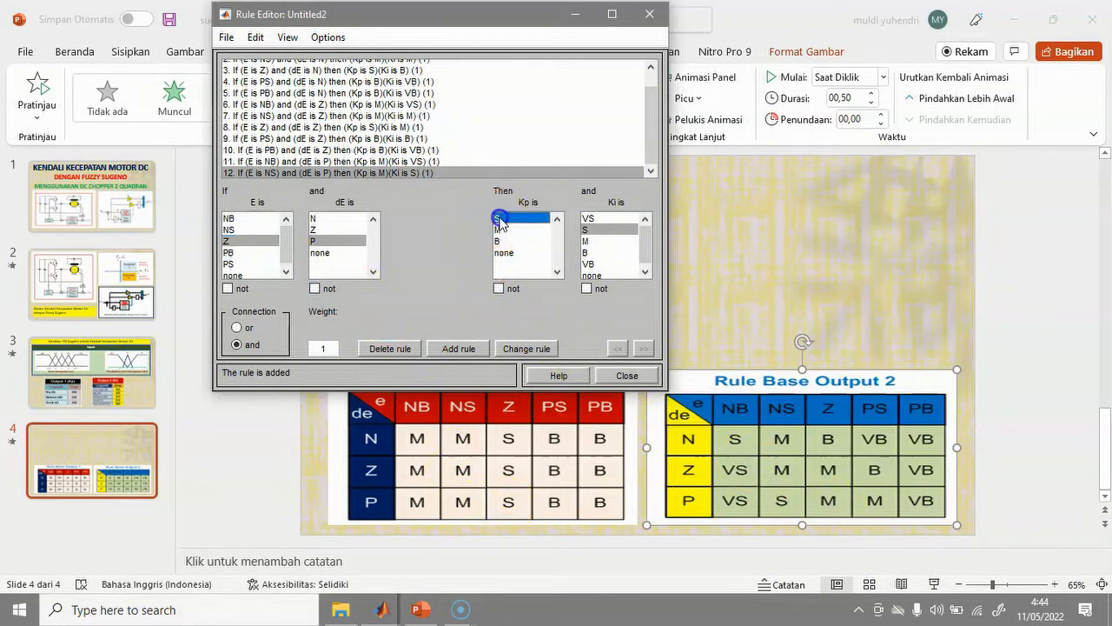
pyautogui.click(588, 241)
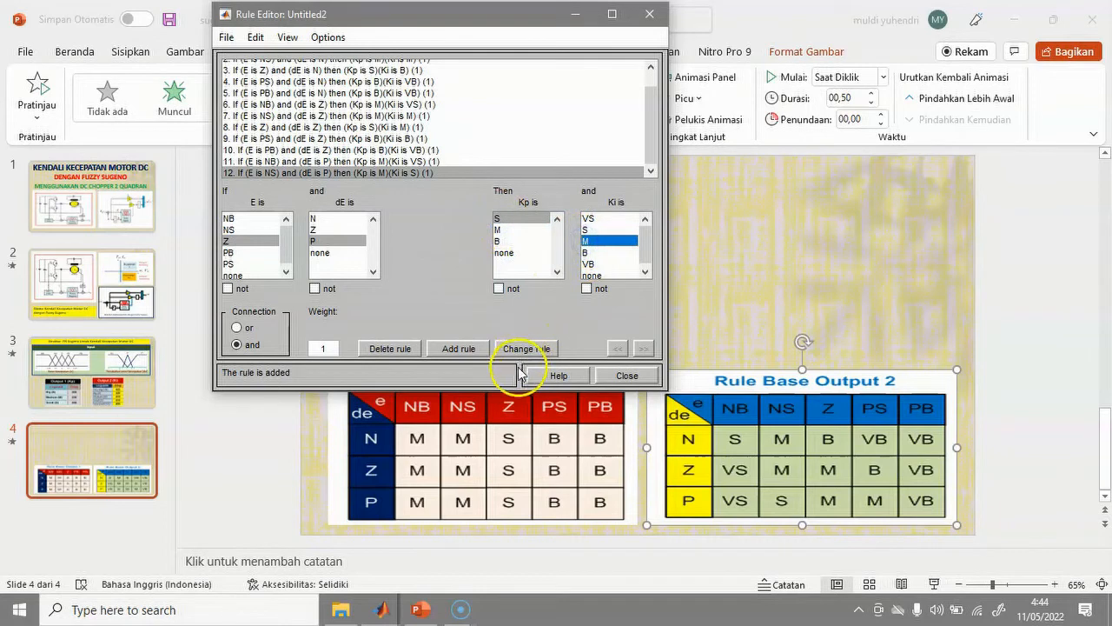
pyautogui.click(461, 349)
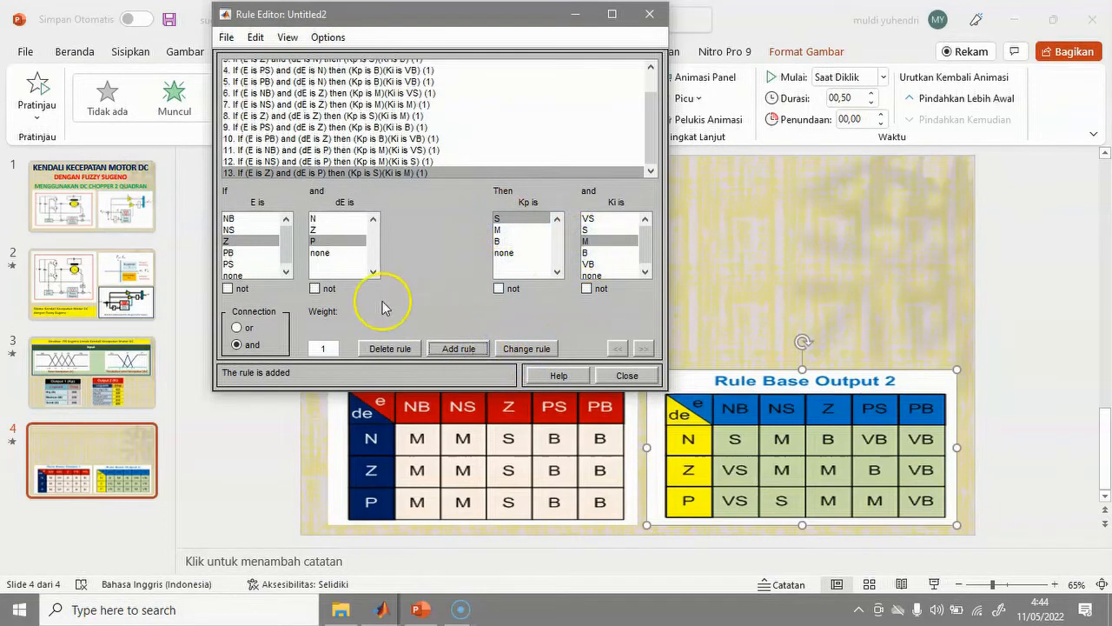
pyautogui.click(250, 263)
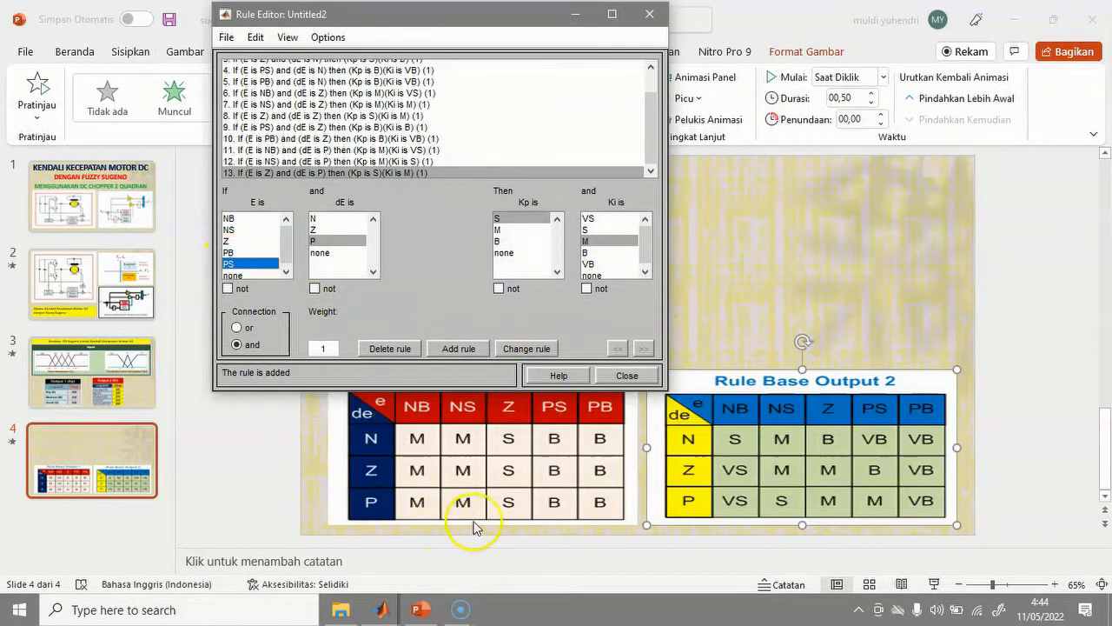
pyautogui.click(500, 240)
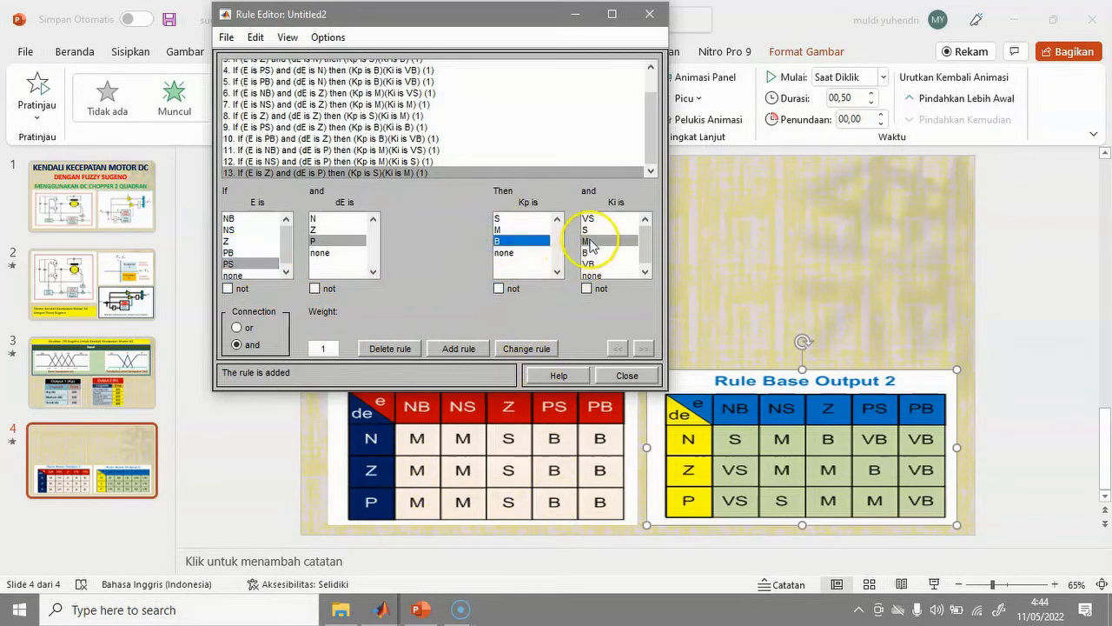
pyautogui.click(588, 242)
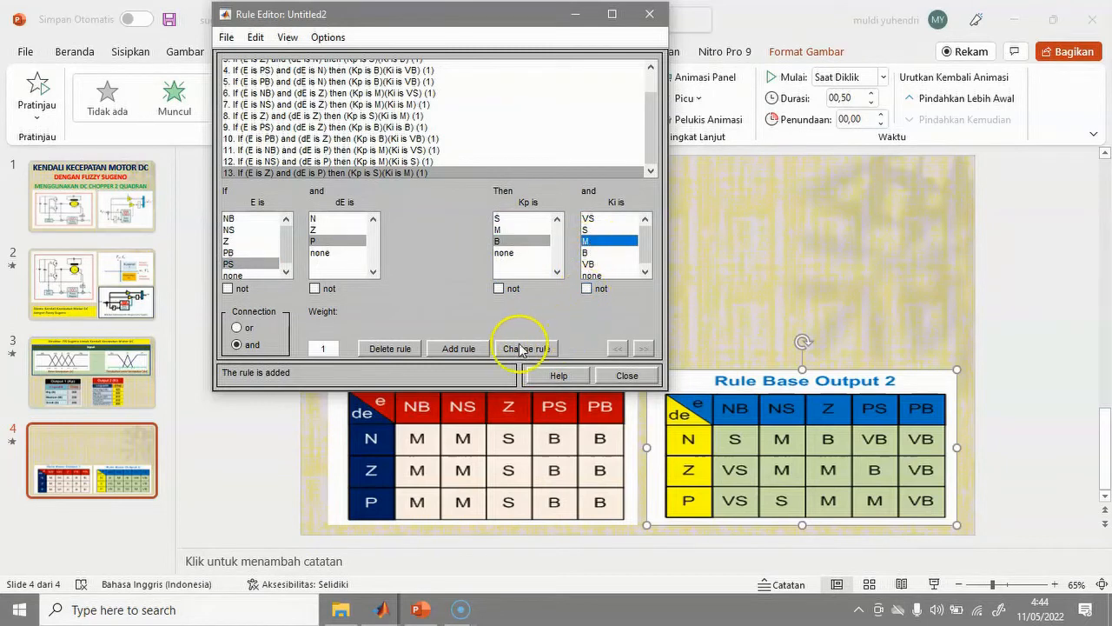
pyautogui.click(466, 350)
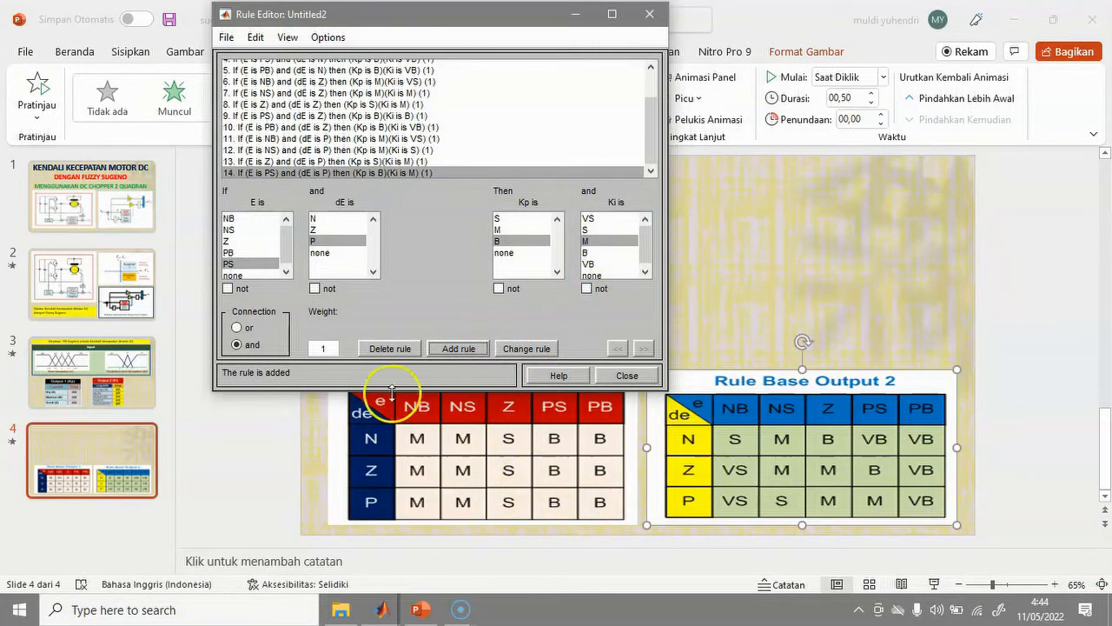
# Add rule 15 for E PB, dE P with Kp B and Ki B.
pyautogui.click(230, 252)
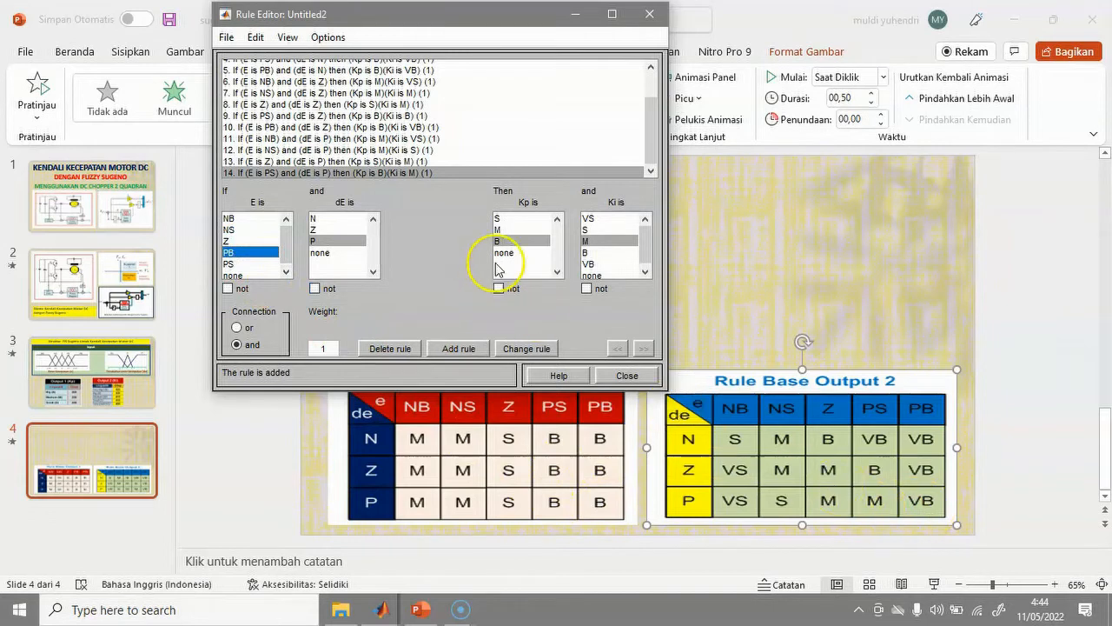
pyautogui.click(588, 263)
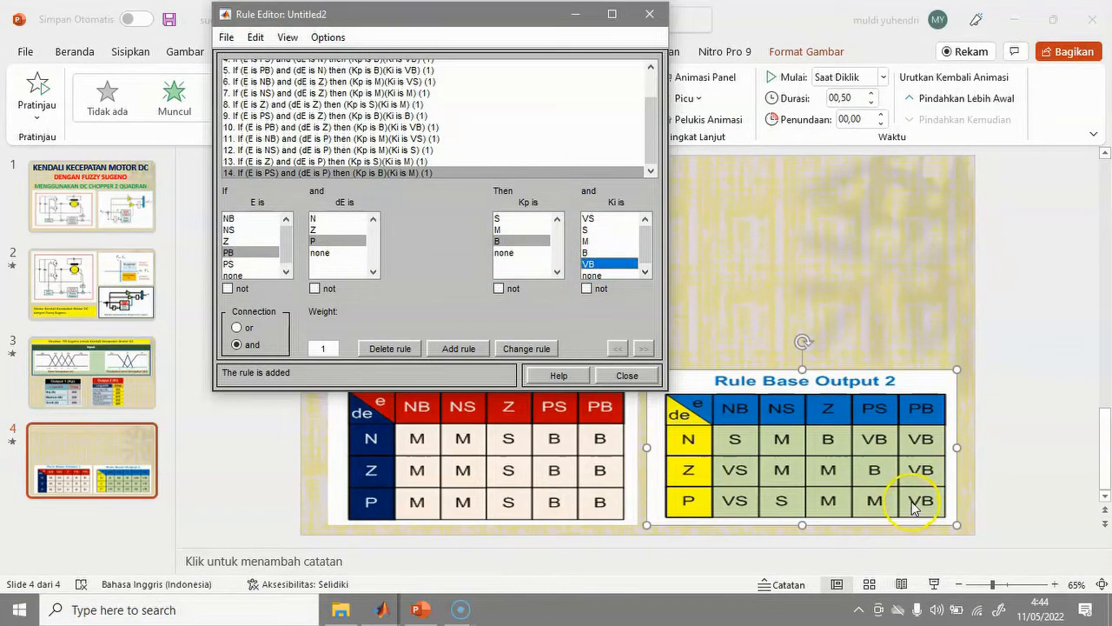
pyautogui.click(589, 252)
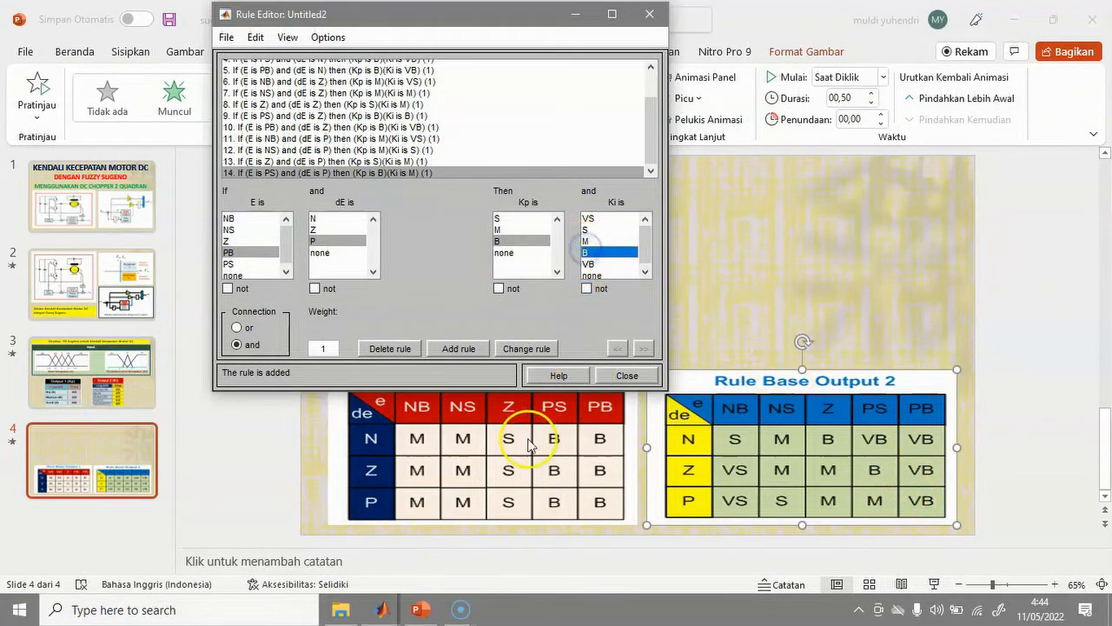
pyautogui.click(461, 353)
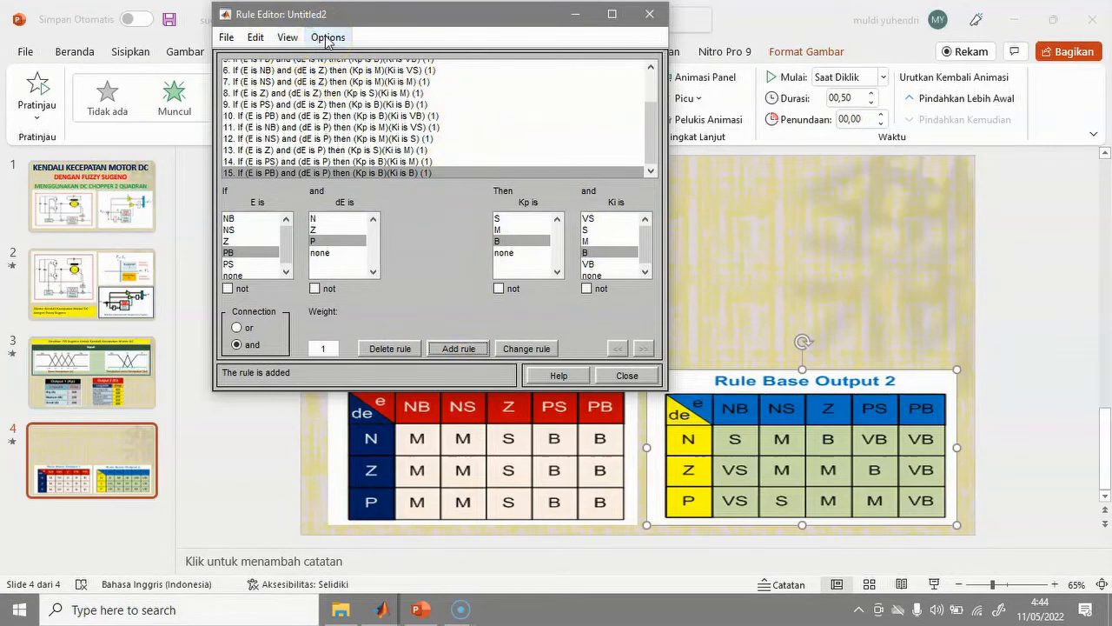
pyautogui.click(328, 39)
# Inspect the Kp control surface, then open the Rule Viewer for all 15 rules.
pyautogui.click(287, 38)
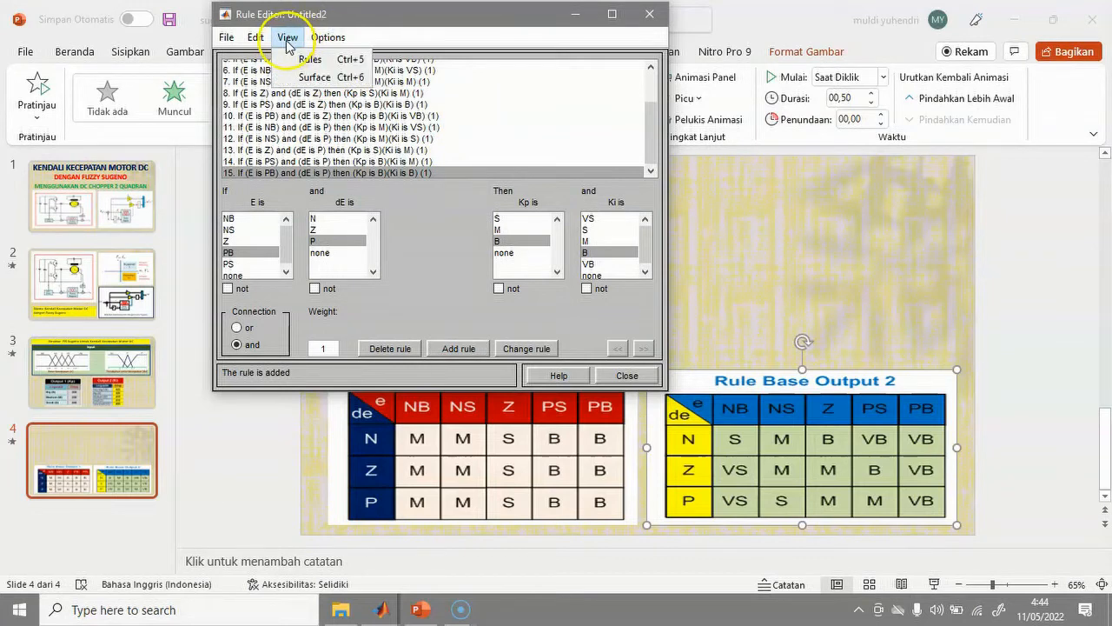
pyautogui.click(307, 80)
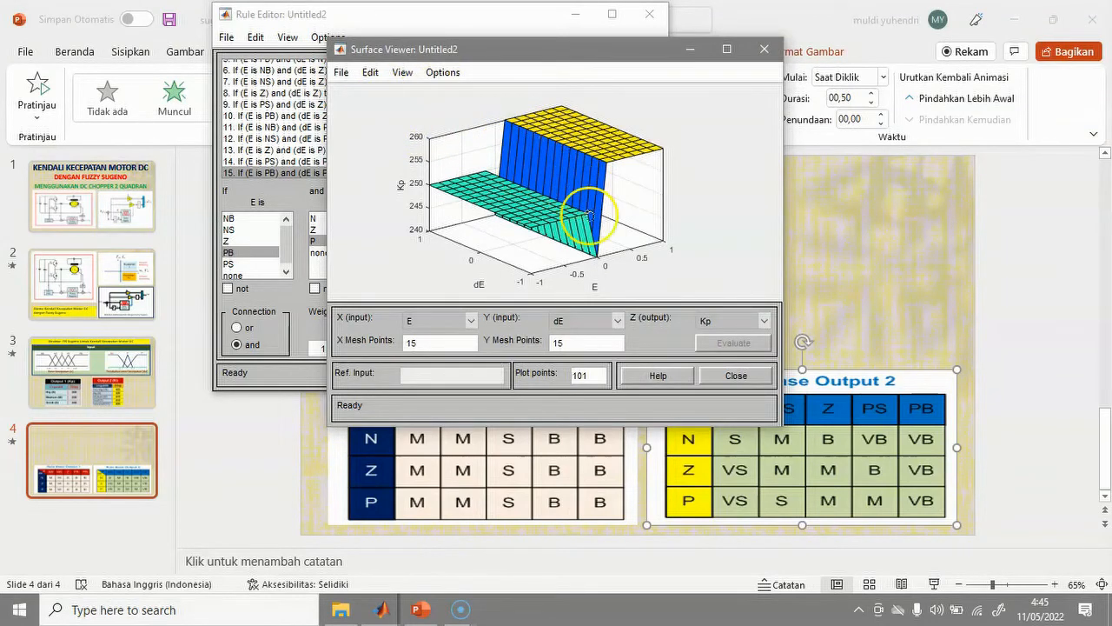
pyautogui.click(736, 376)
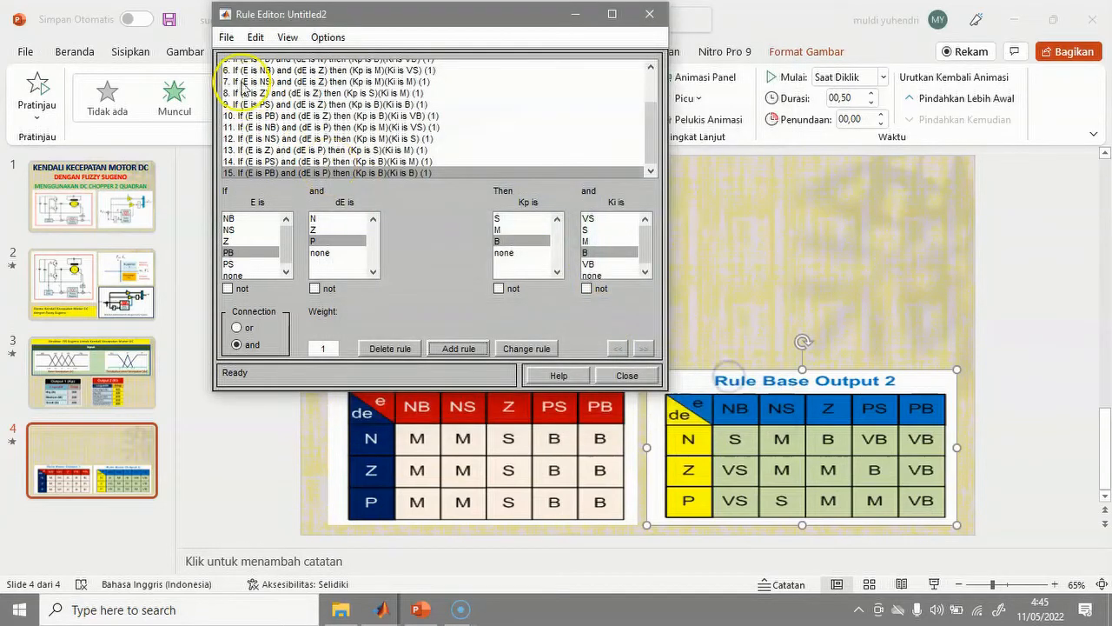
pyautogui.click(288, 37)
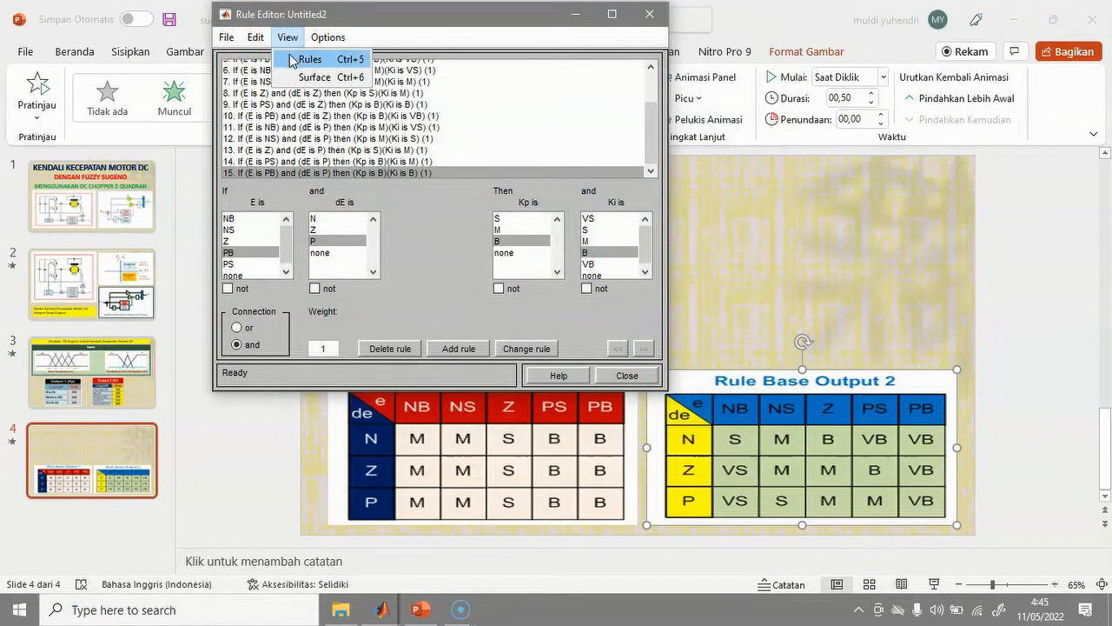
pyautogui.click(291, 59)
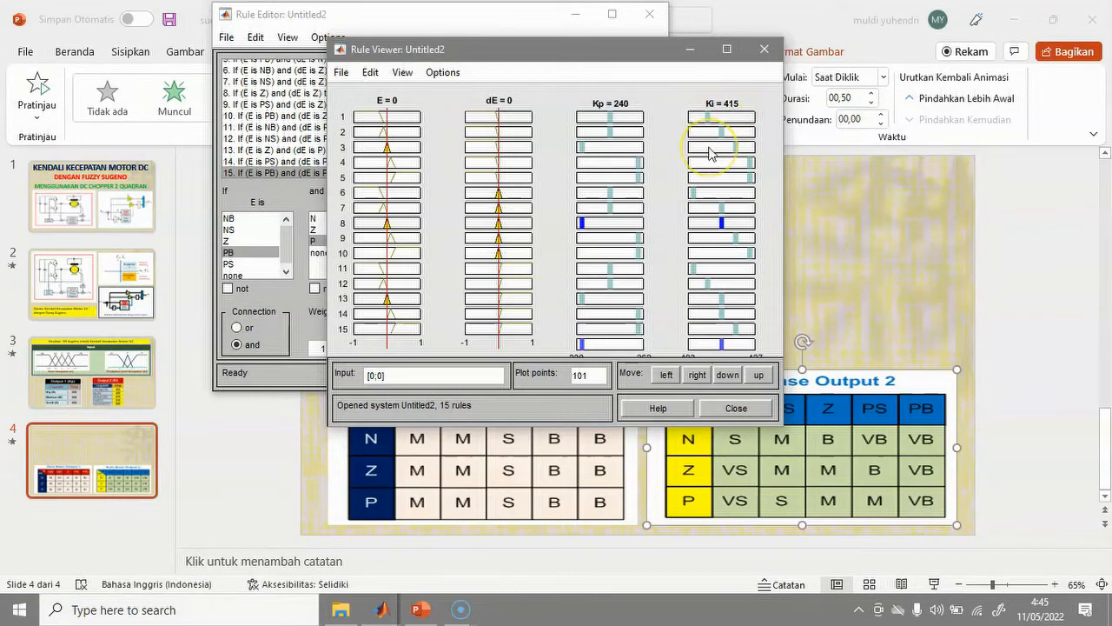
# Export the fuzzy system to the MATLAB workspace under the name sug1.
pyautogui.moveTo(382, 610)
pyautogui.click(609, 550)
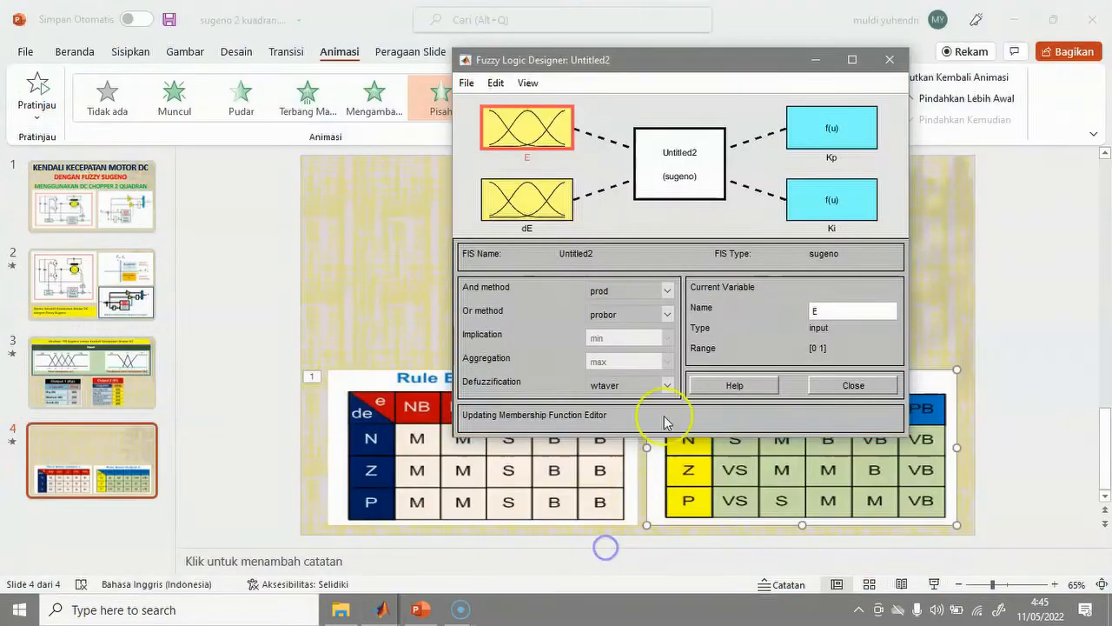
pyautogui.click(630, 227)
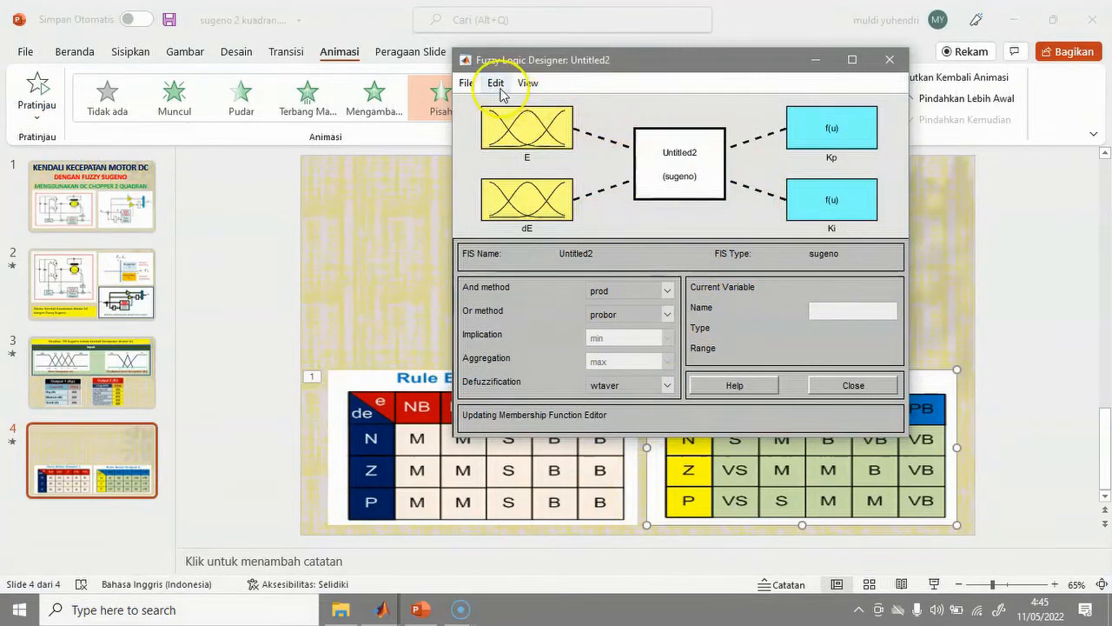
pyautogui.click(468, 85)
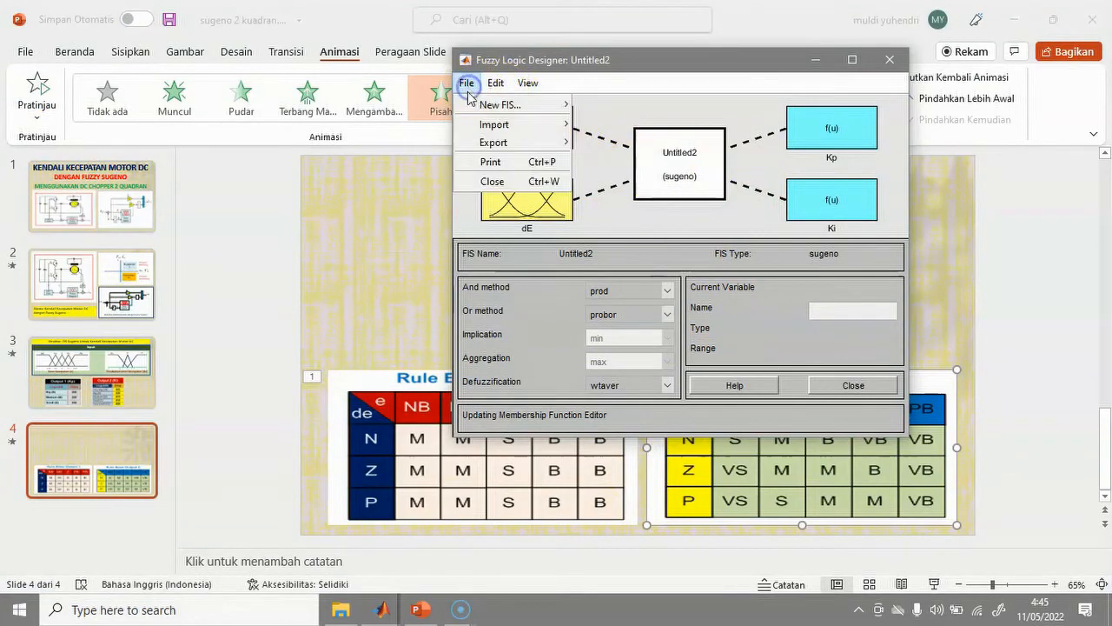
pyautogui.moveTo(493, 143)
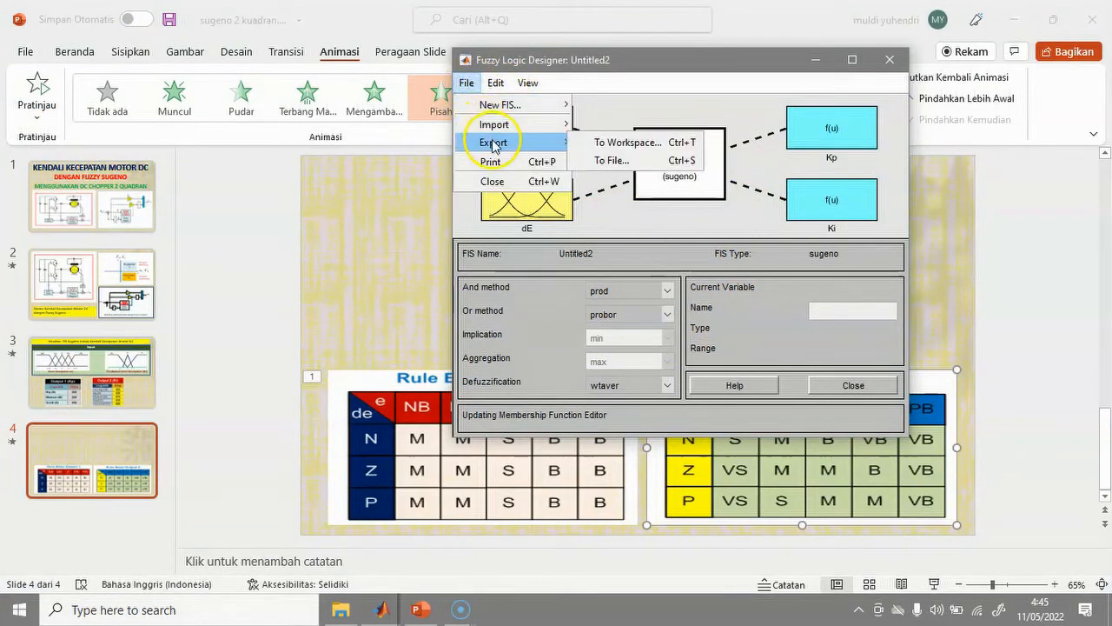
pyautogui.click(601, 144)
pyautogui.click(737, 272)
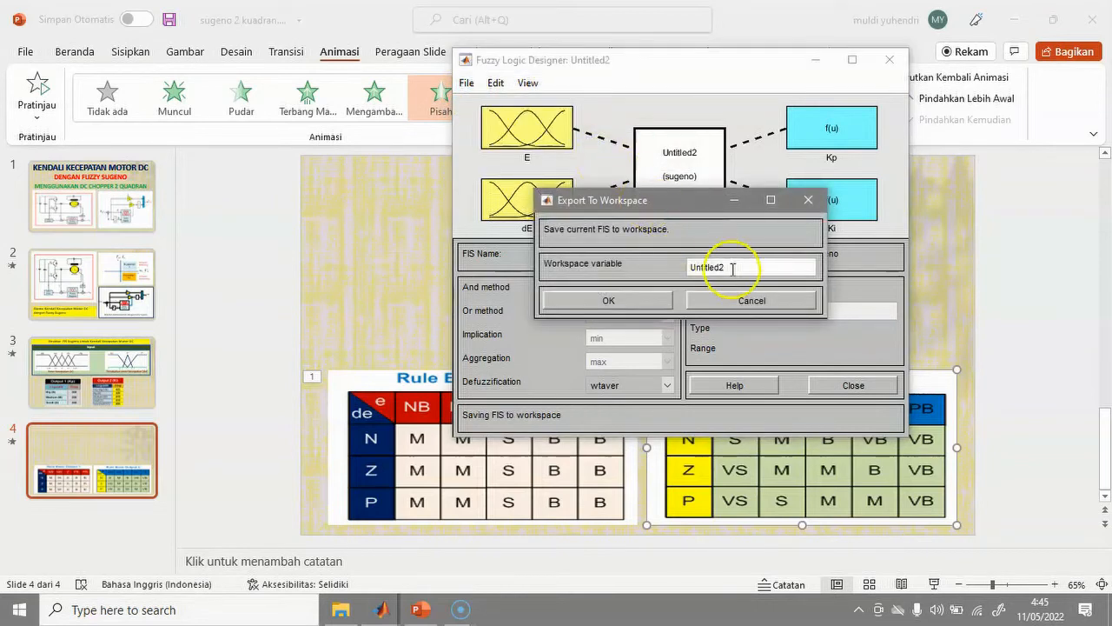
pyautogui.moveTo(740, 275); pyautogui.dragTo(672, 268)
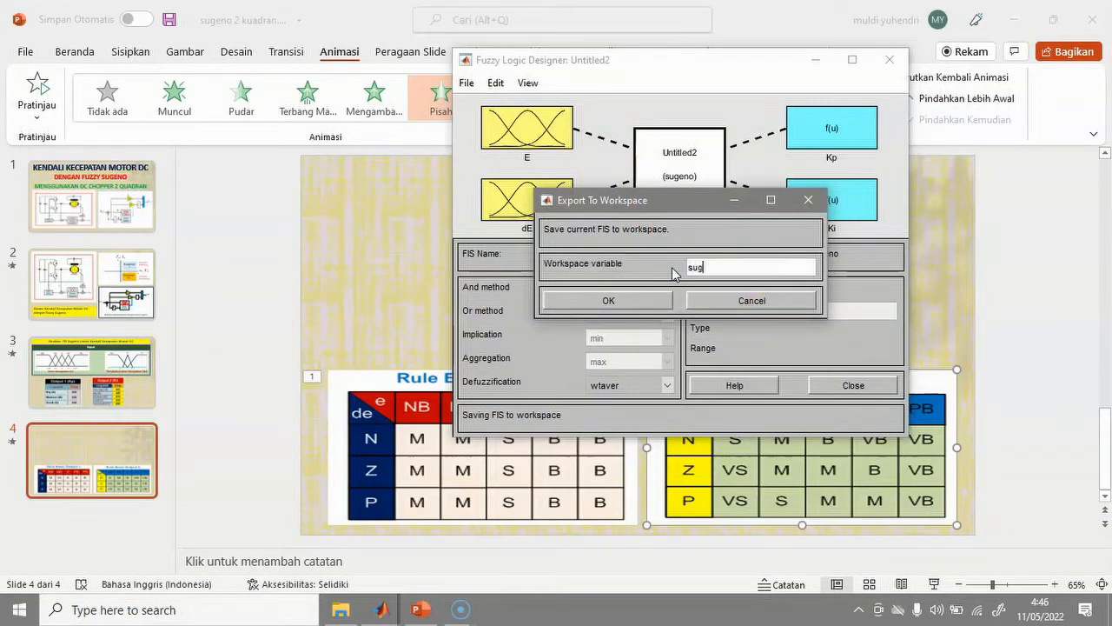
pyautogui.write('sug1')
pyautogui.click(650, 306)
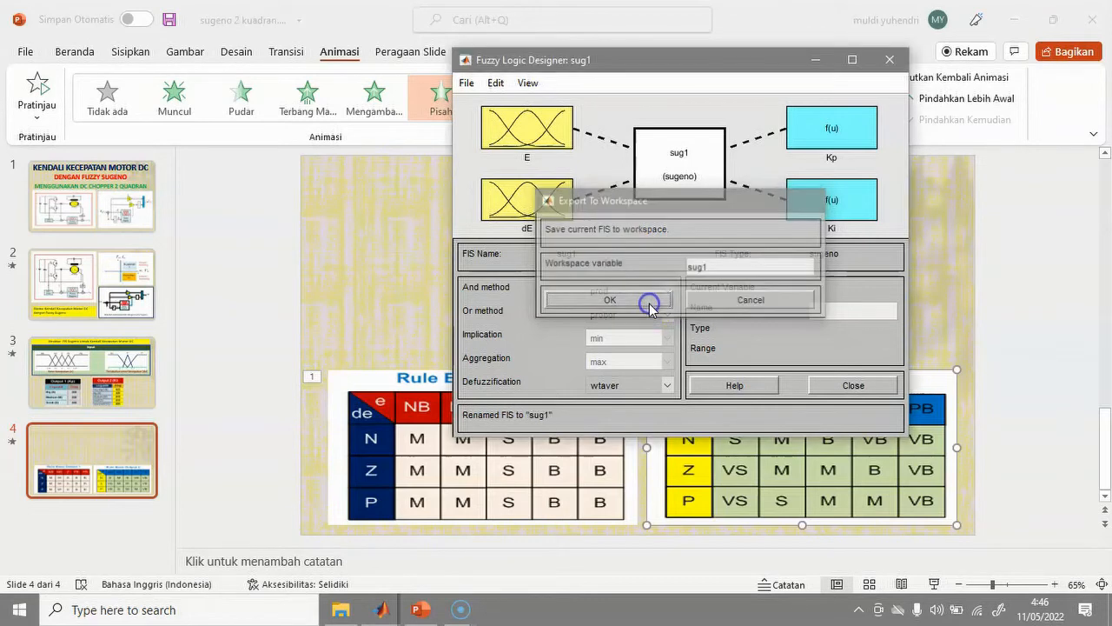
# Export the fuzzy system to disk as sug1.fis.
pyautogui.click(467, 85)
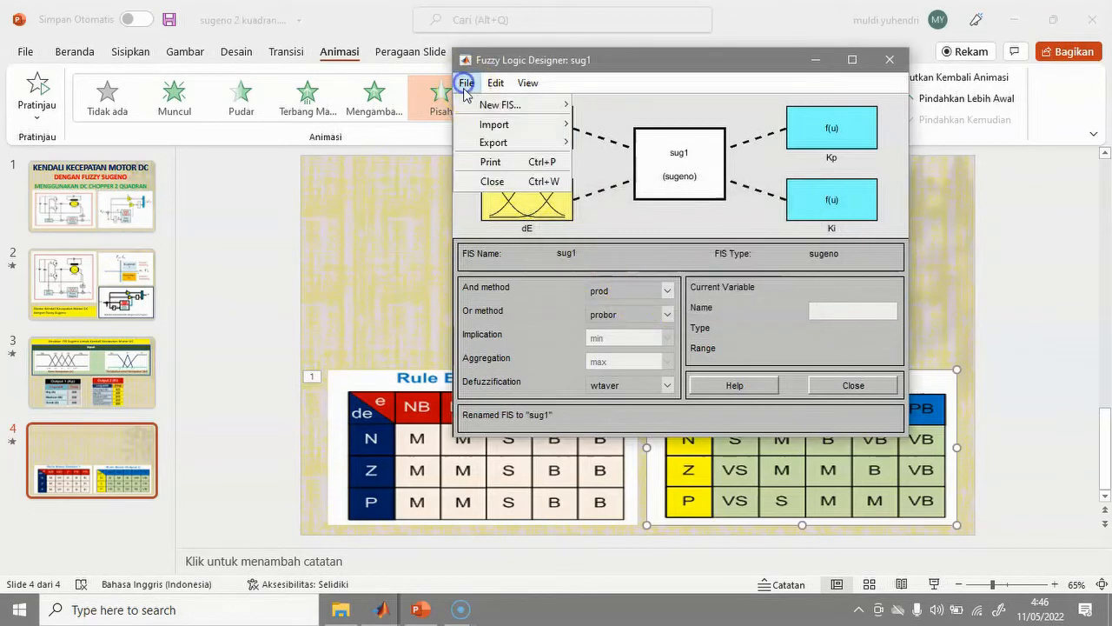
pyautogui.moveTo(516, 149)
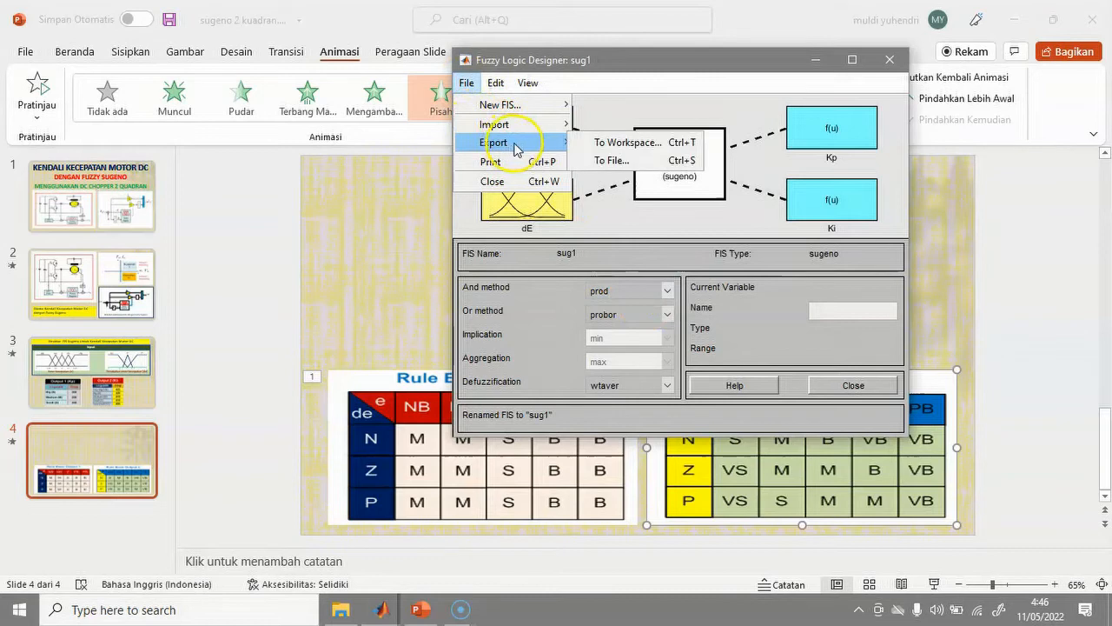
pyautogui.click(613, 161)
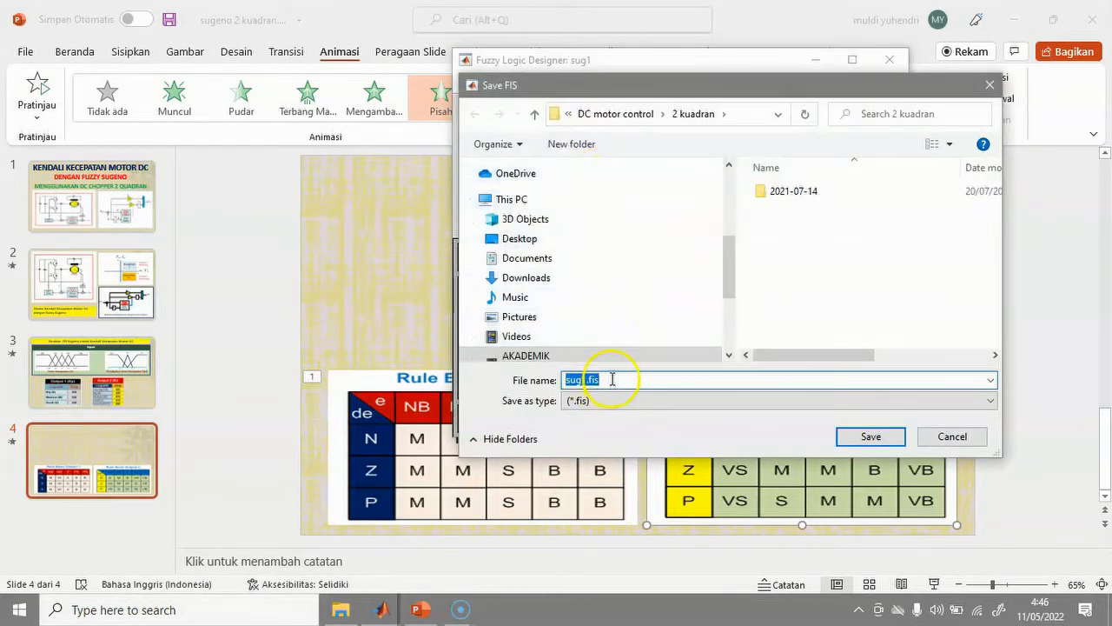
pyautogui.click(873, 436)
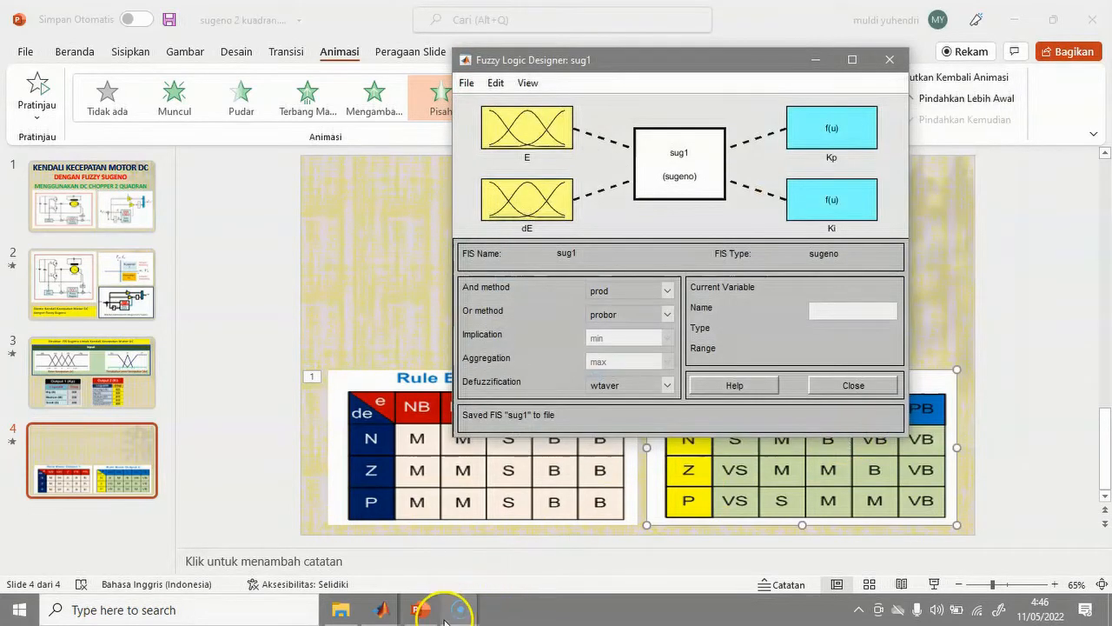
# Search the library for 'fuzzy' and place a Fuzzy Logic Controller below the speed-control chain.
pyautogui.moveTo(384, 612)
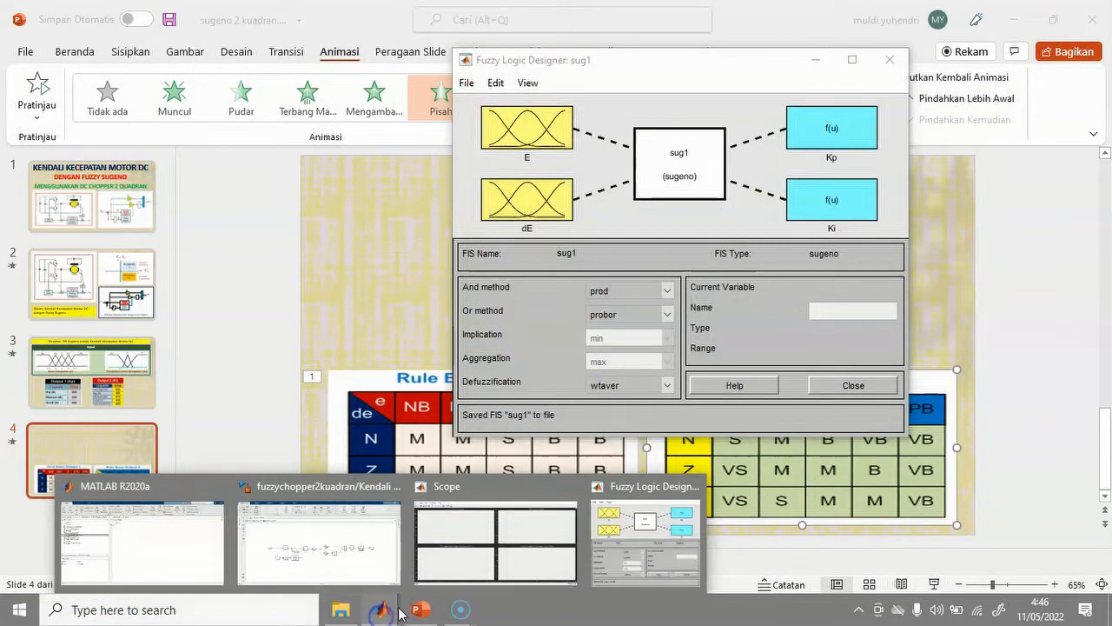
pyautogui.click(332, 577)
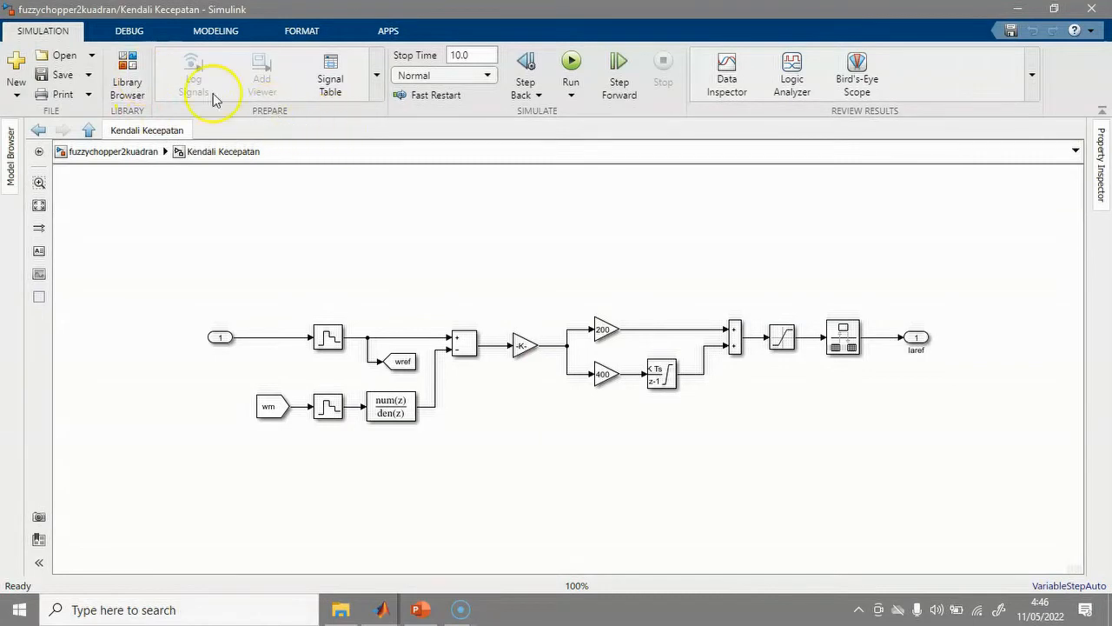
pyautogui.click(127, 73)
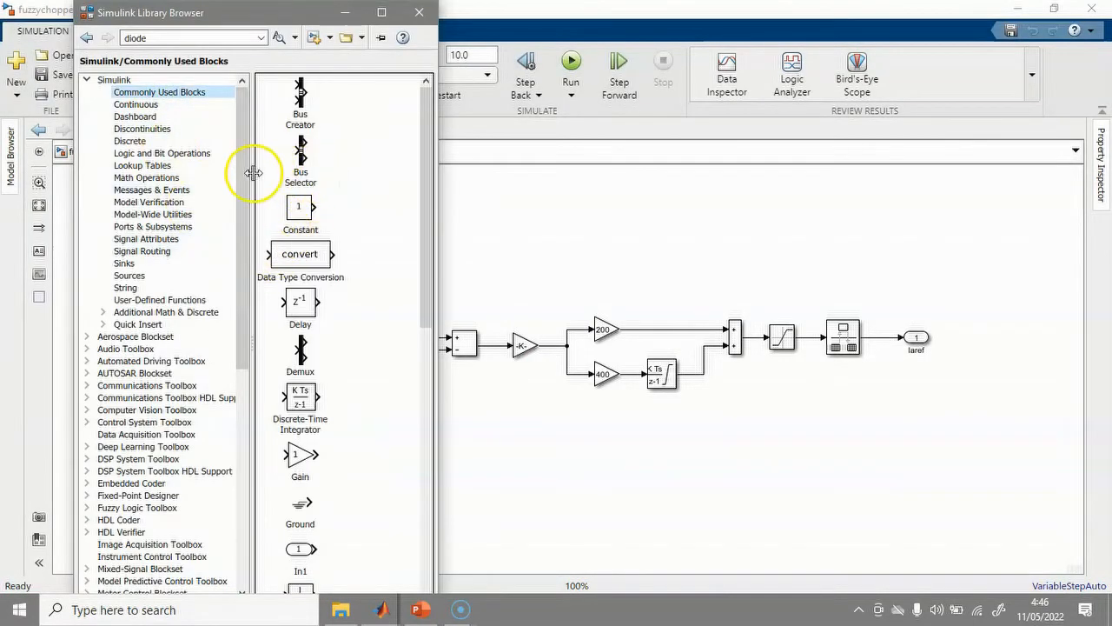
pyautogui.doubleClick(152, 39)
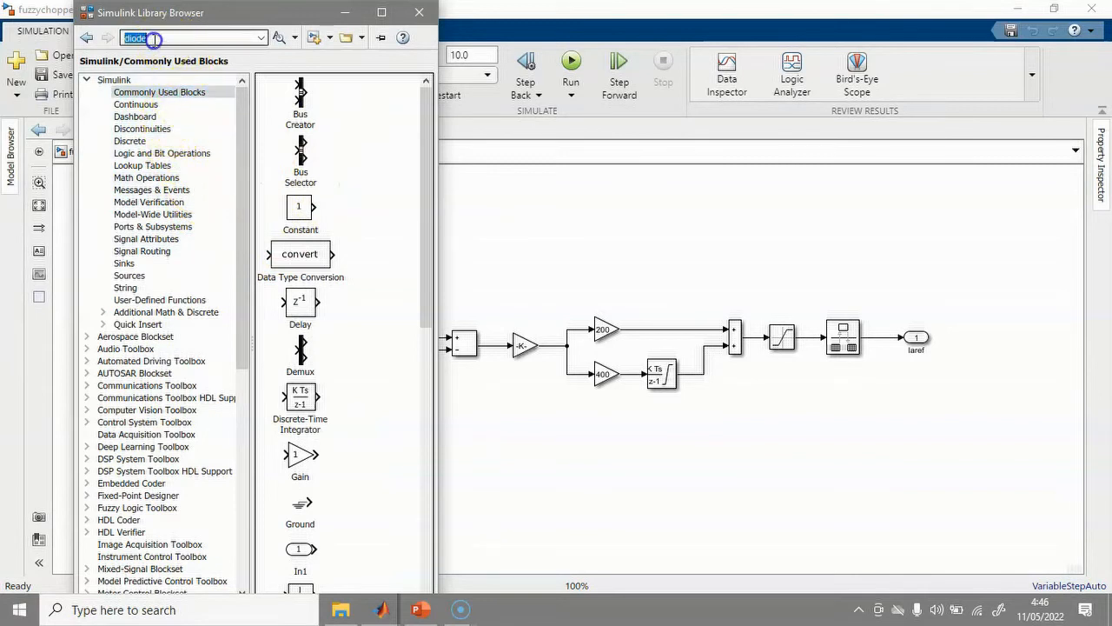
pyautogui.write('fuz')
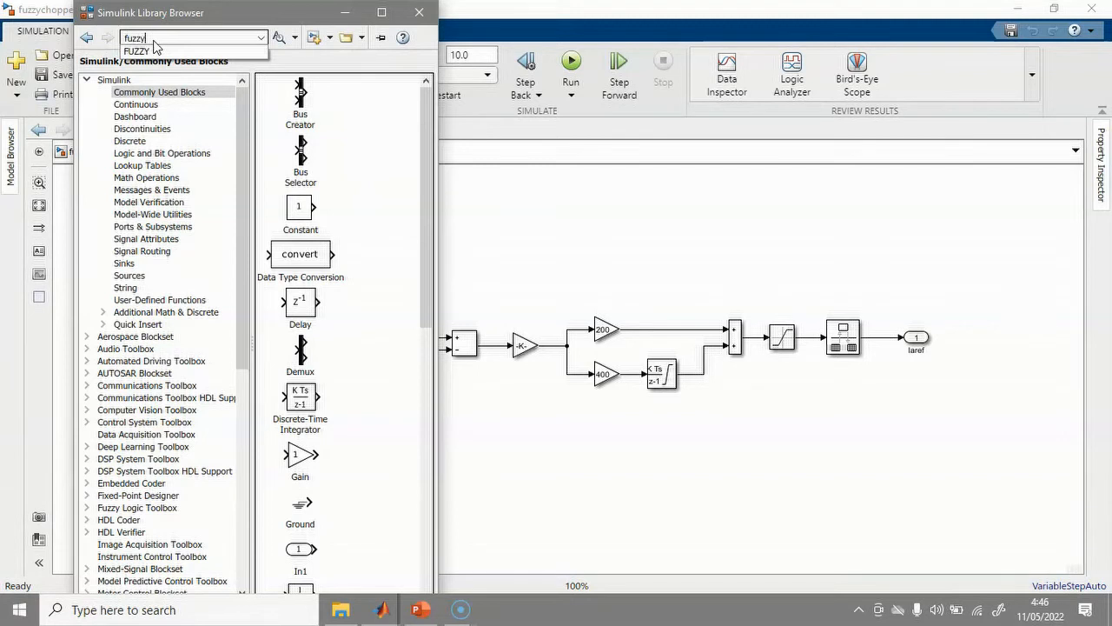
pyautogui.write('zy')
pyautogui.click(154, 49)
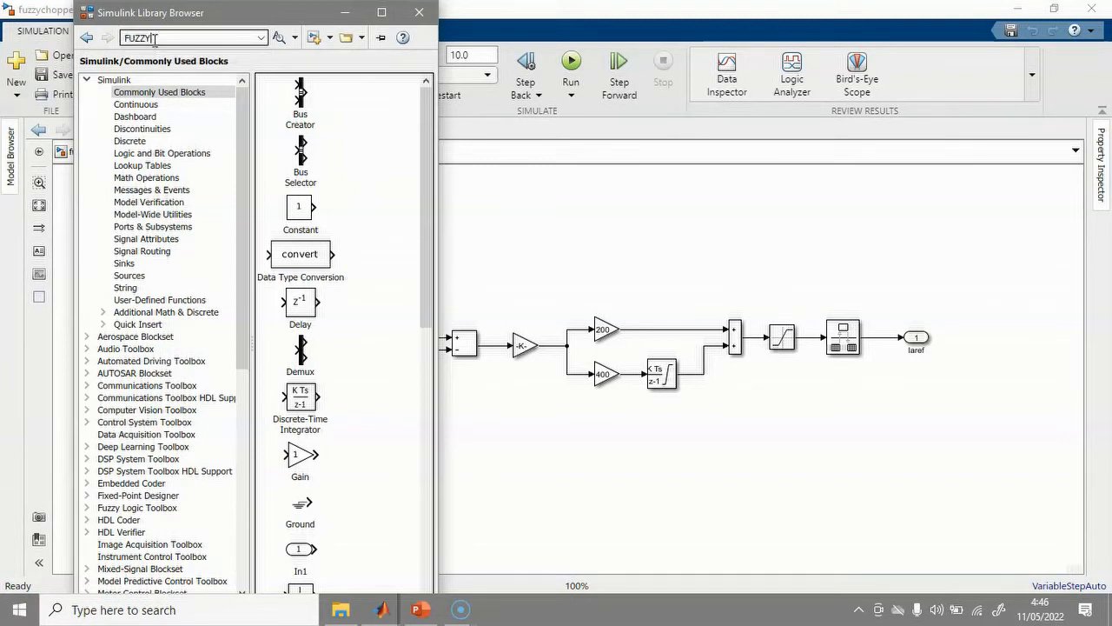
pyautogui.press('Return')
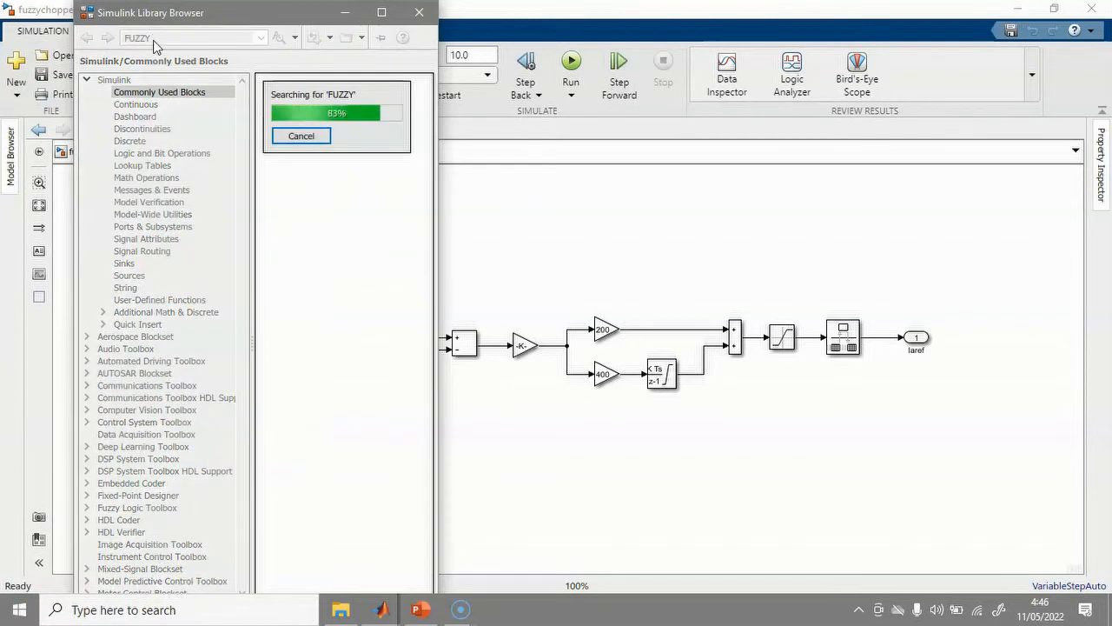
pyautogui.click(291, 130)
pyautogui.moveTo(297, 140); pyautogui.dragTo(602, 466)
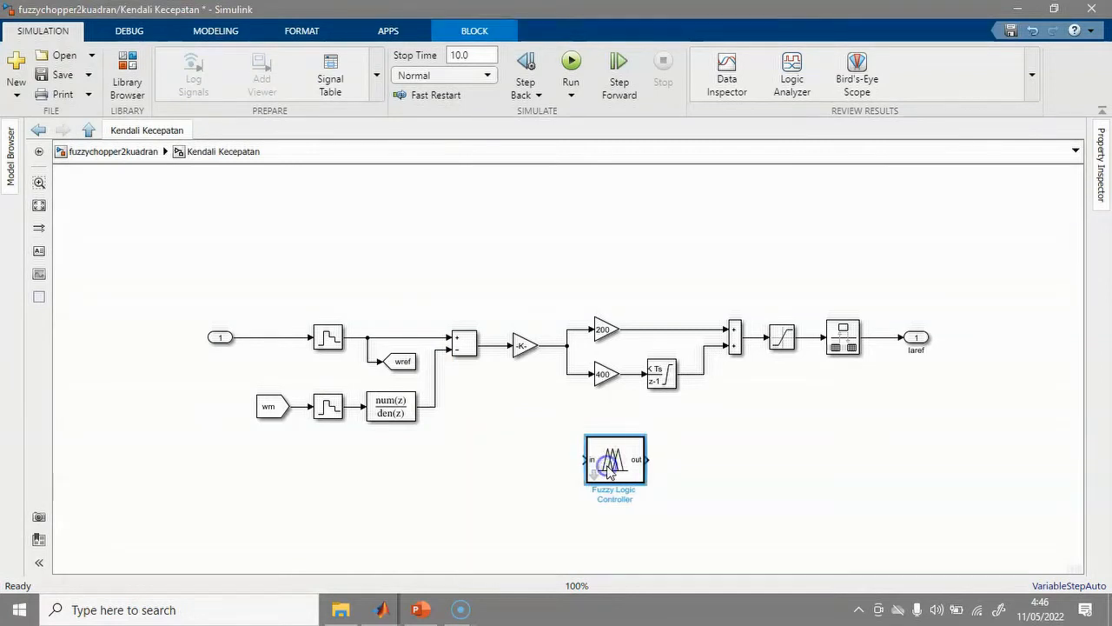
# Add a Mux from Commonly Used Blocks and wire it into the Fuzzy Logic Controller input.
pyautogui.click(129, 76)
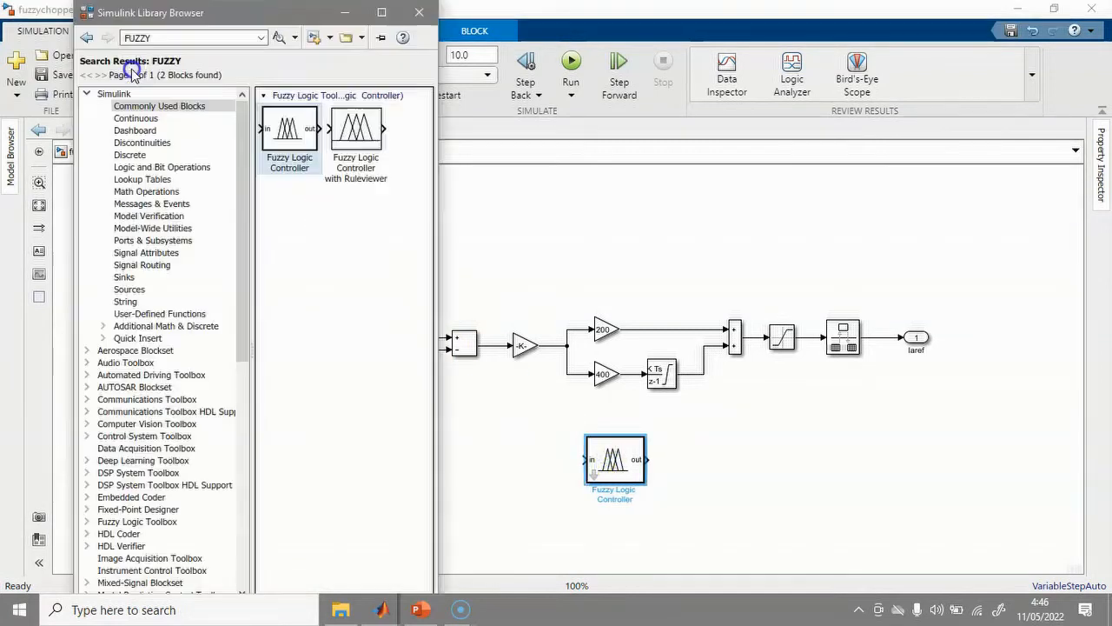
pyautogui.click(119, 106)
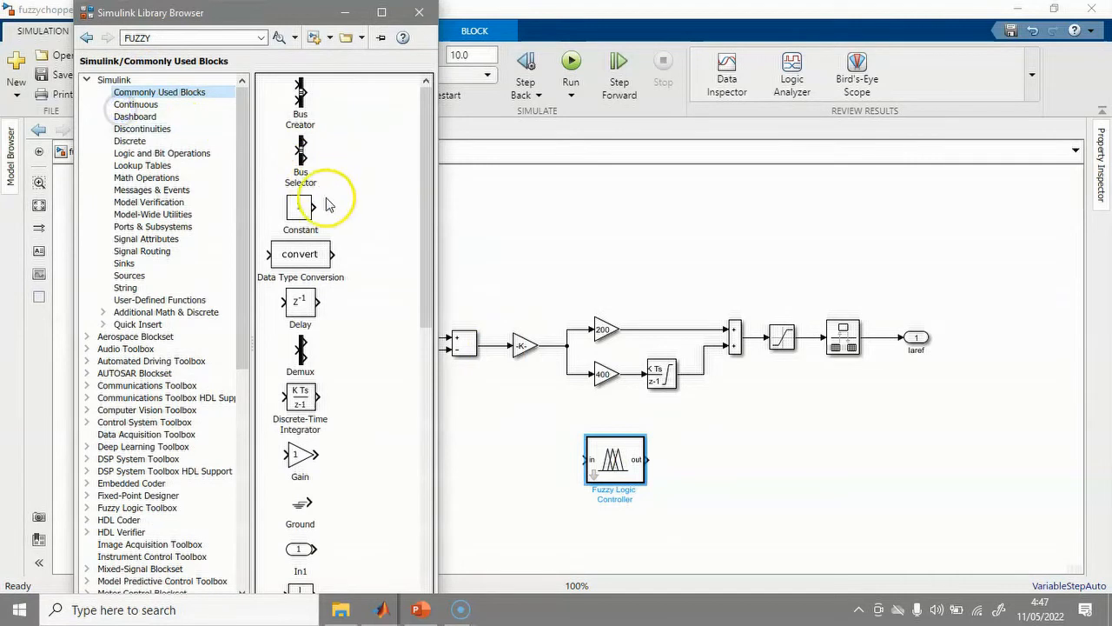
pyautogui.scroll(-5, 311, 389)
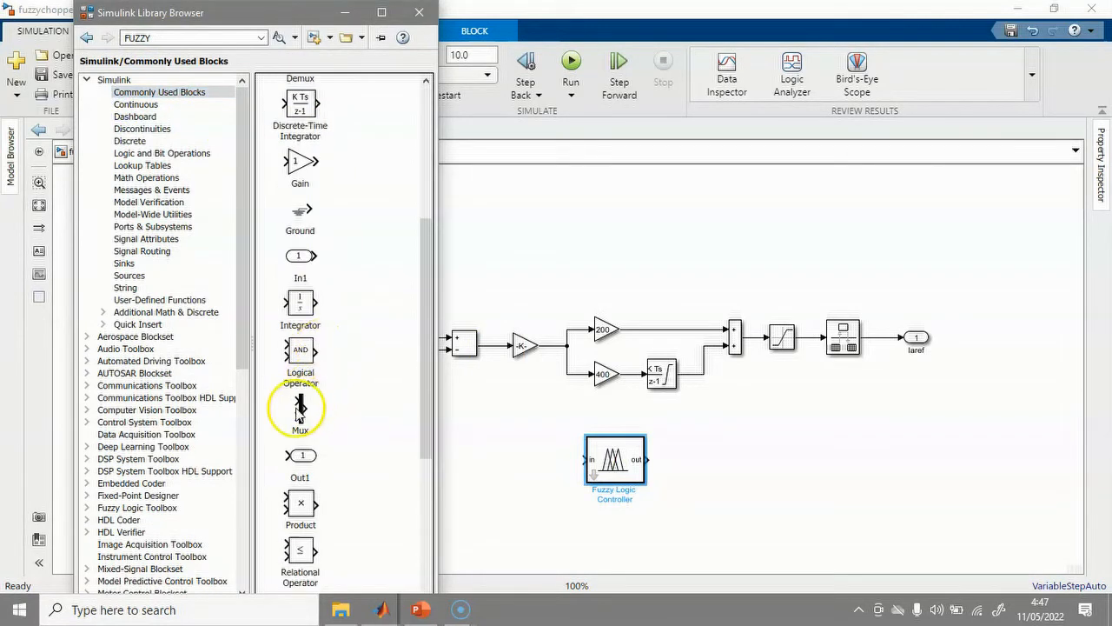
pyautogui.moveTo(299, 412); pyautogui.dragTo(535, 460)
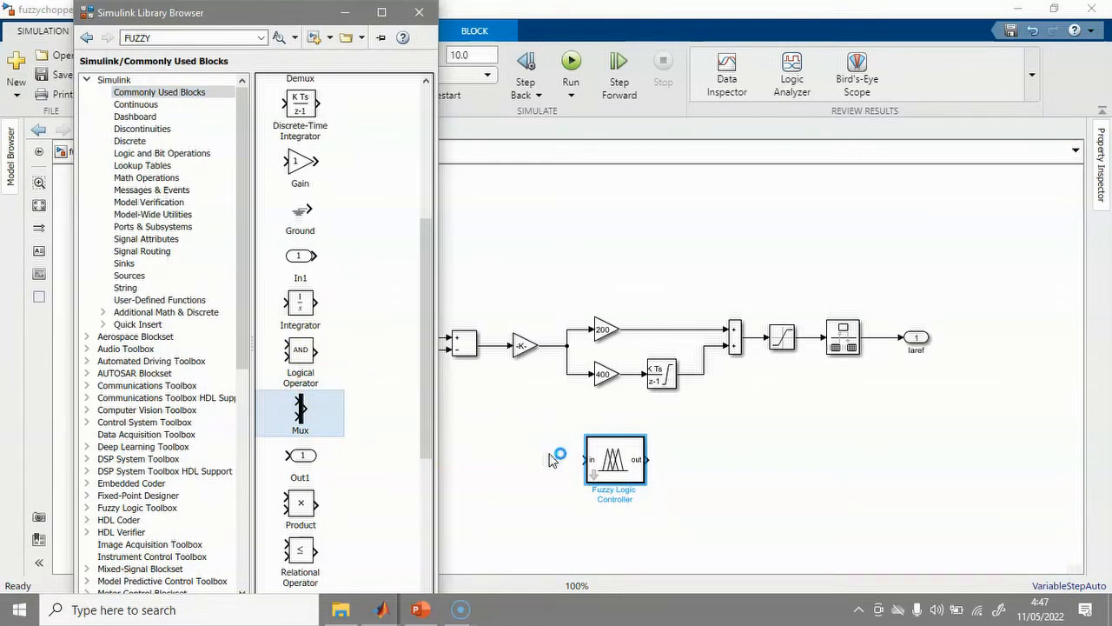
pyautogui.moveTo(615, 464); pyautogui.dragTo(670, 458)
pyautogui.click(566, 502)
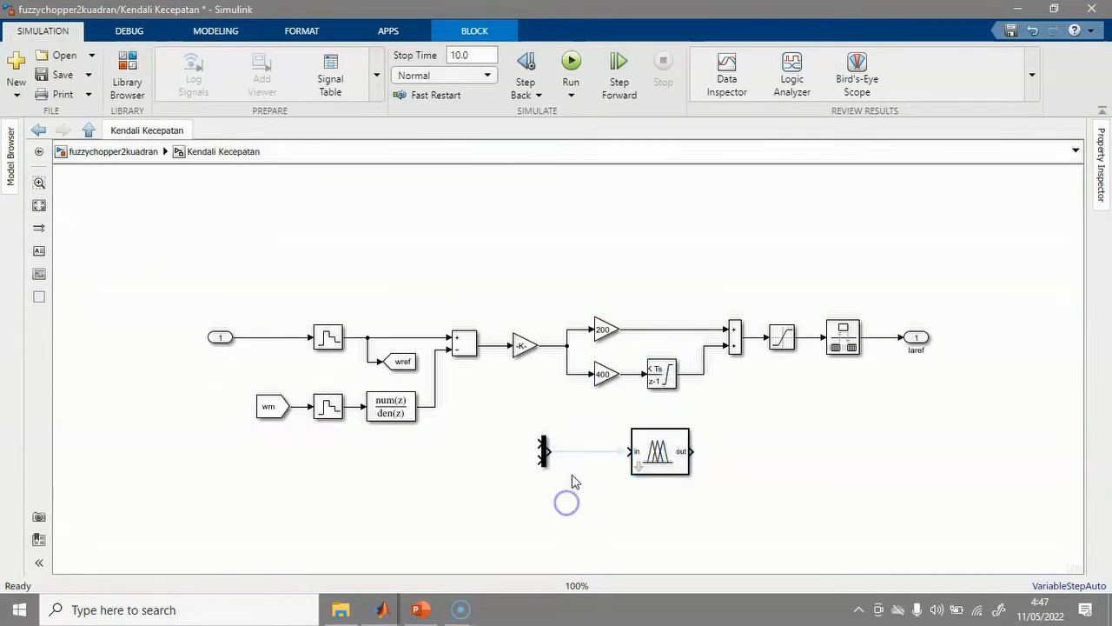
pyautogui.moveTo(544, 450); pyautogui.dragTo(629, 452)
pyautogui.click(579, 497)
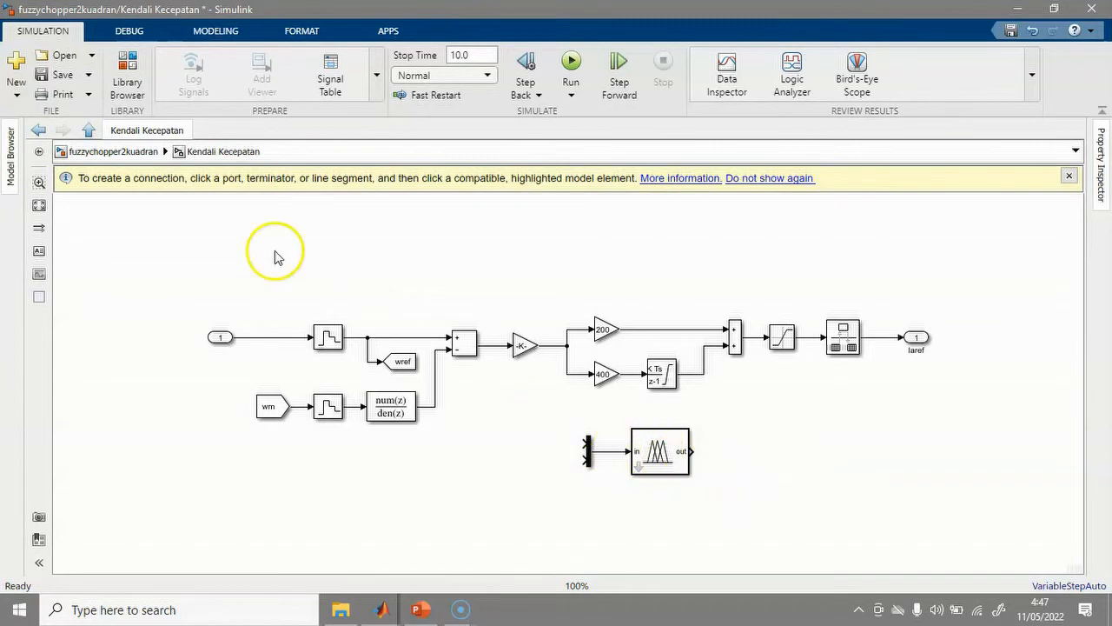
# Add a Demux right of the fuzzy controller and connect the controller output to it.
pyautogui.click(127, 72)
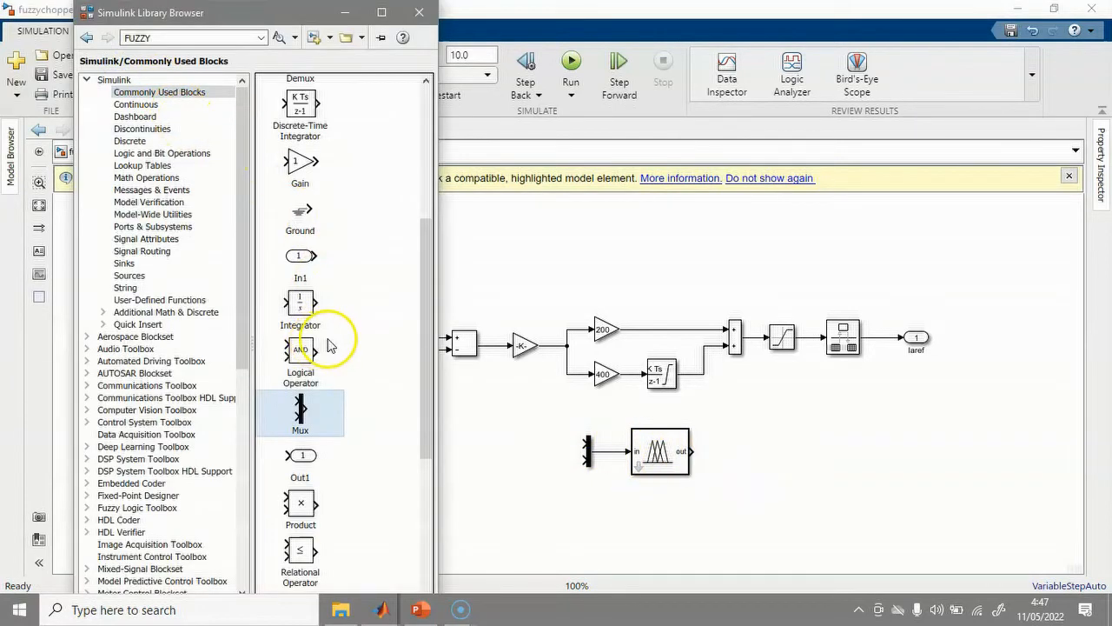
pyautogui.scroll(-5, 320, 309)
pyautogui.scroll(10, 317, 311)
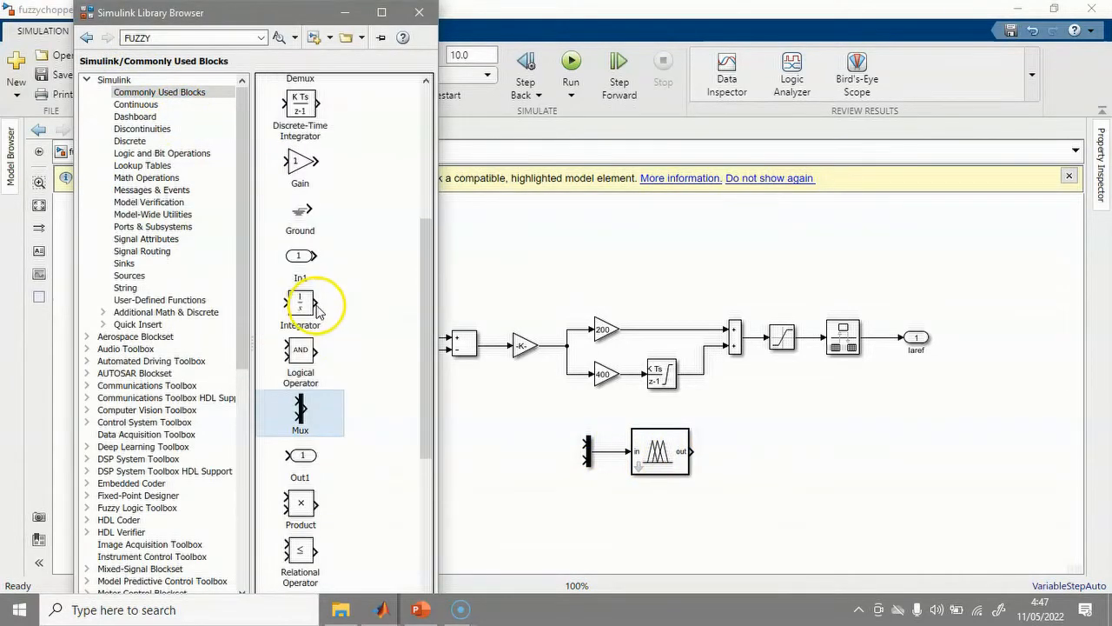
pyautogui.moveTo(304, 306); pyautogui.dragTo(720, 453)
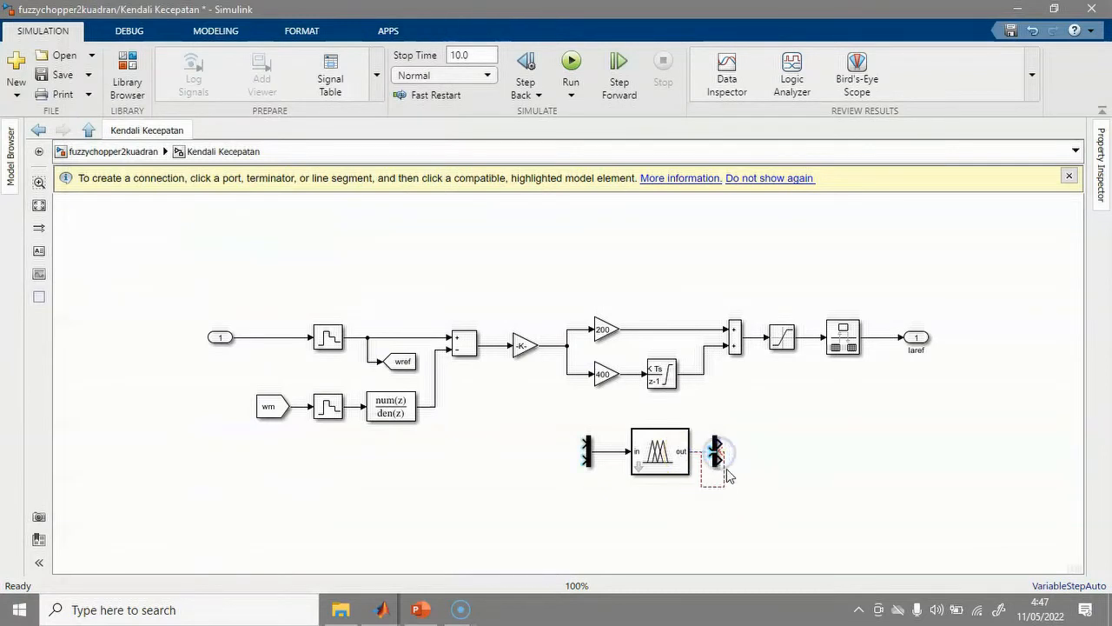
pyautogui.click(723, 485)
pyautogui.press('Delete')
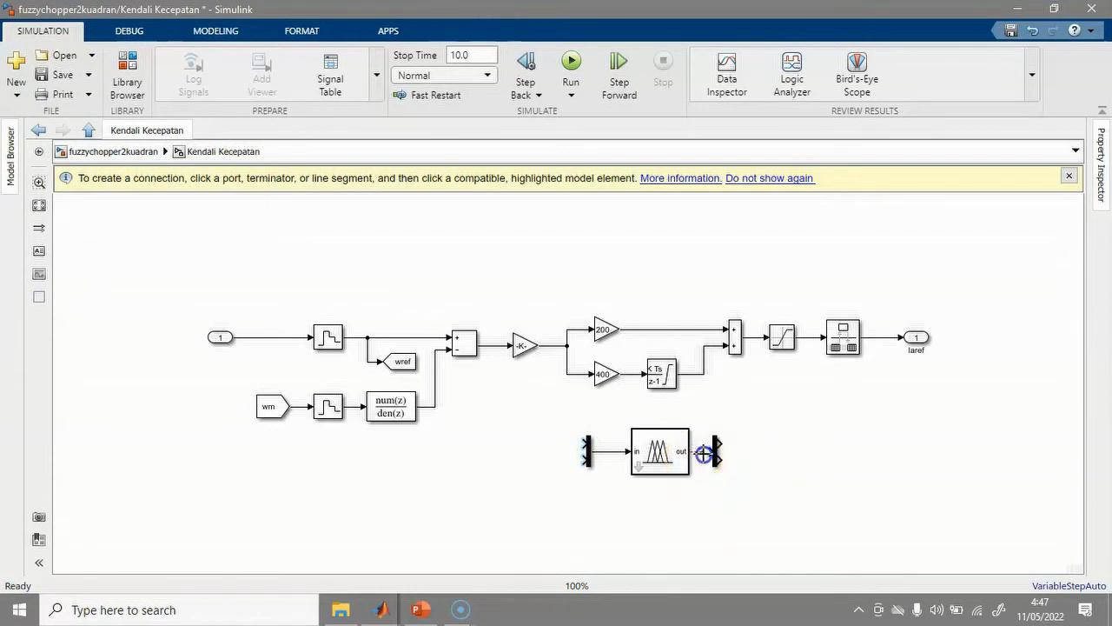
pyautogui.moveTo(708, 454); pyautogui.dragTo(710, 453)
pyautogui.moveTo(672, 466); pyautogui.dragTo(703, 452)
pyautogui.click(683, 539)
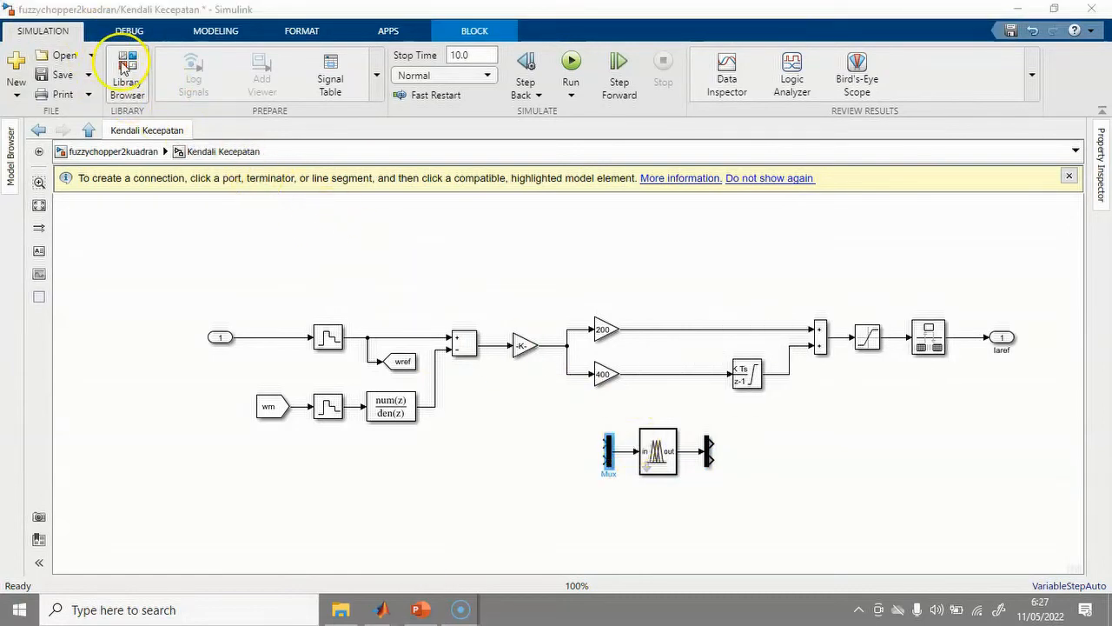
# Add a Saturation block left of the Mux and wire it to the Mux's second input.
pyautogui.click(124, 70)
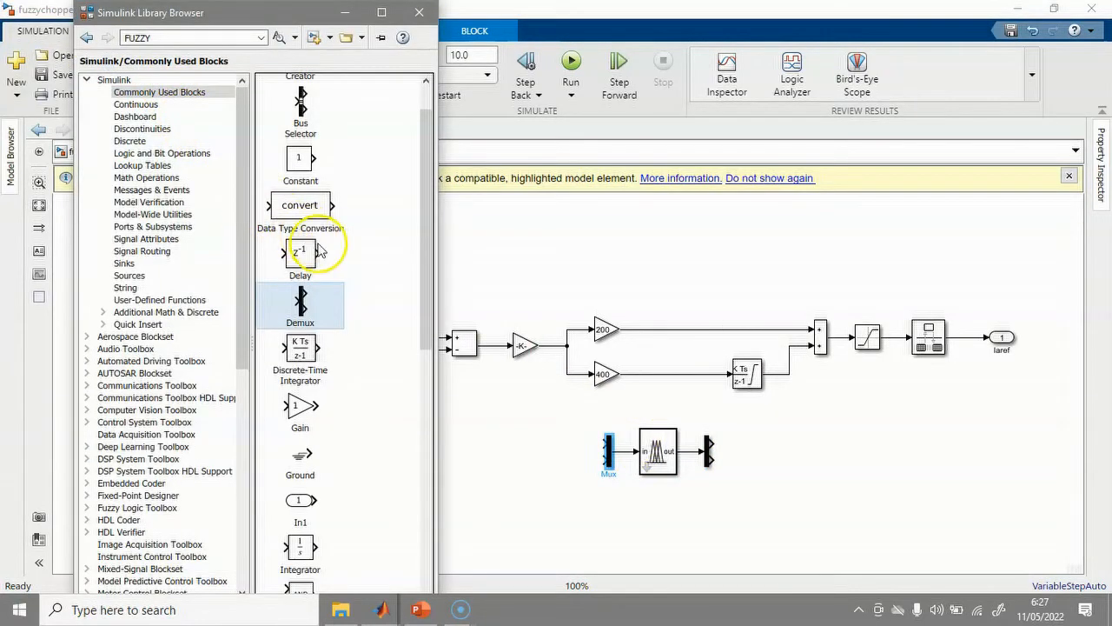
pyautogui.doubleClick(139, 39)
pyautogui.write('limiter')
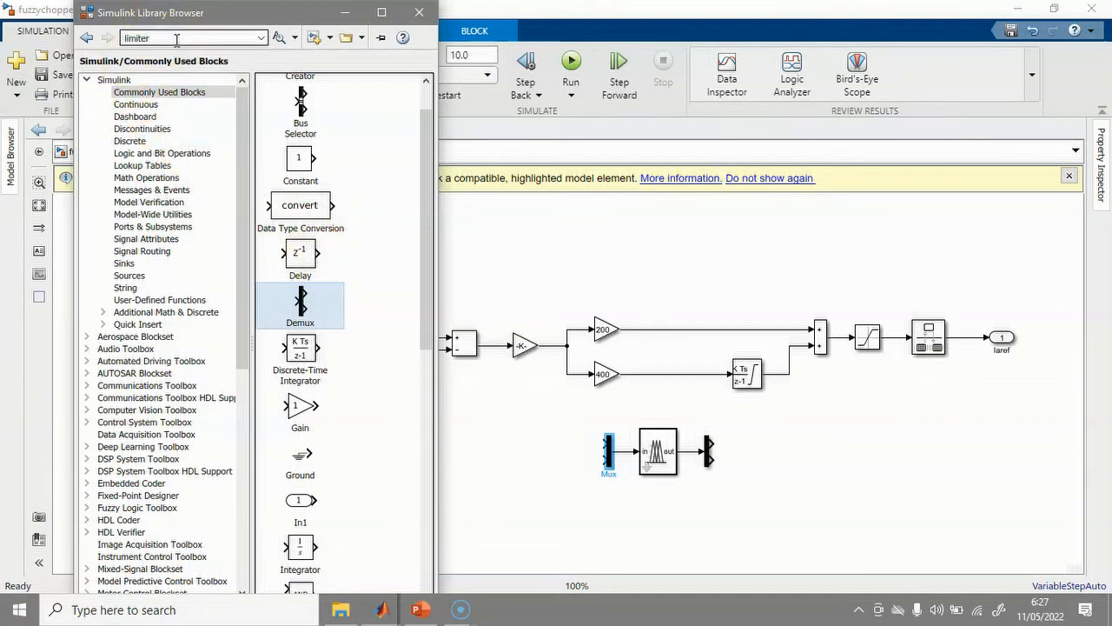
pyautogui.press('Return')
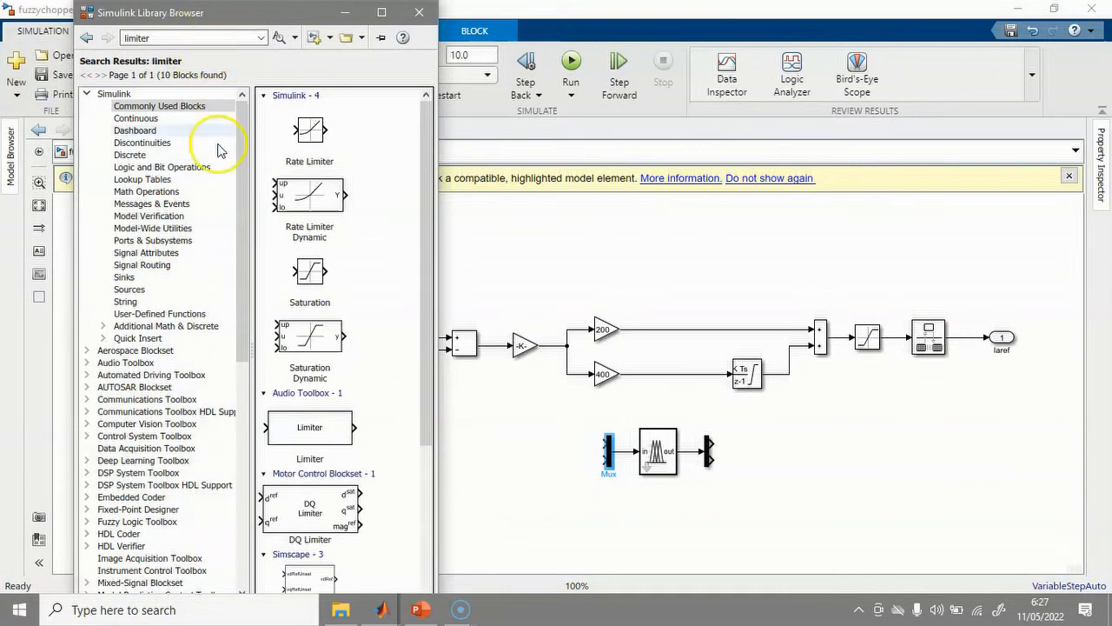
pyautogui.moveTo(309, 271); pyautogui.dragTo(546, 440)
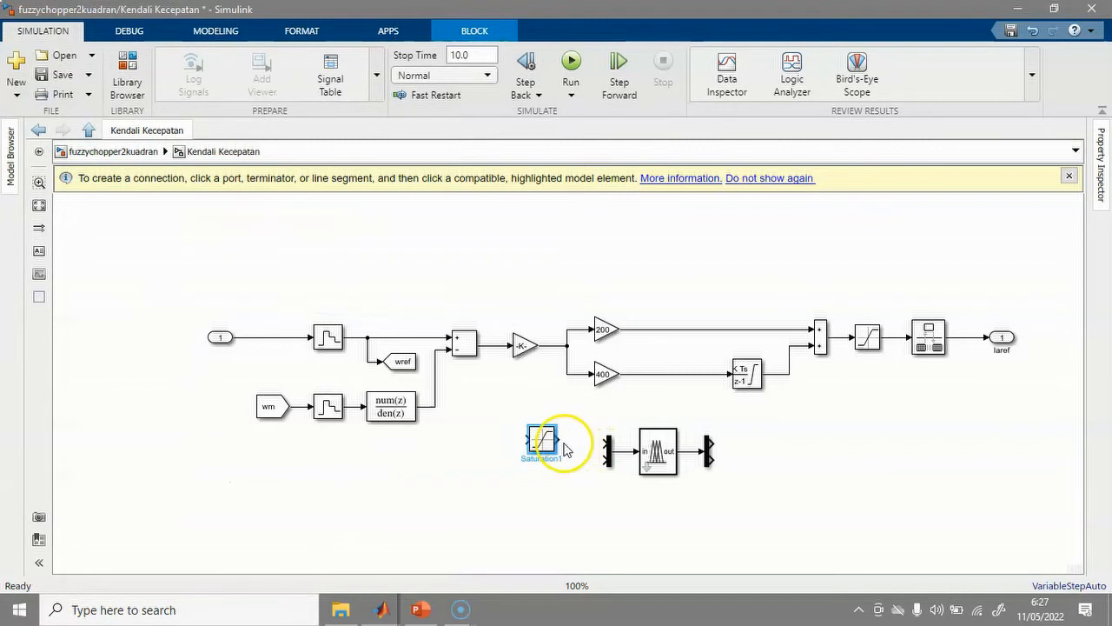
pyautogui.moveTo(557, 440); pyautogui.dragTo(601, 462)
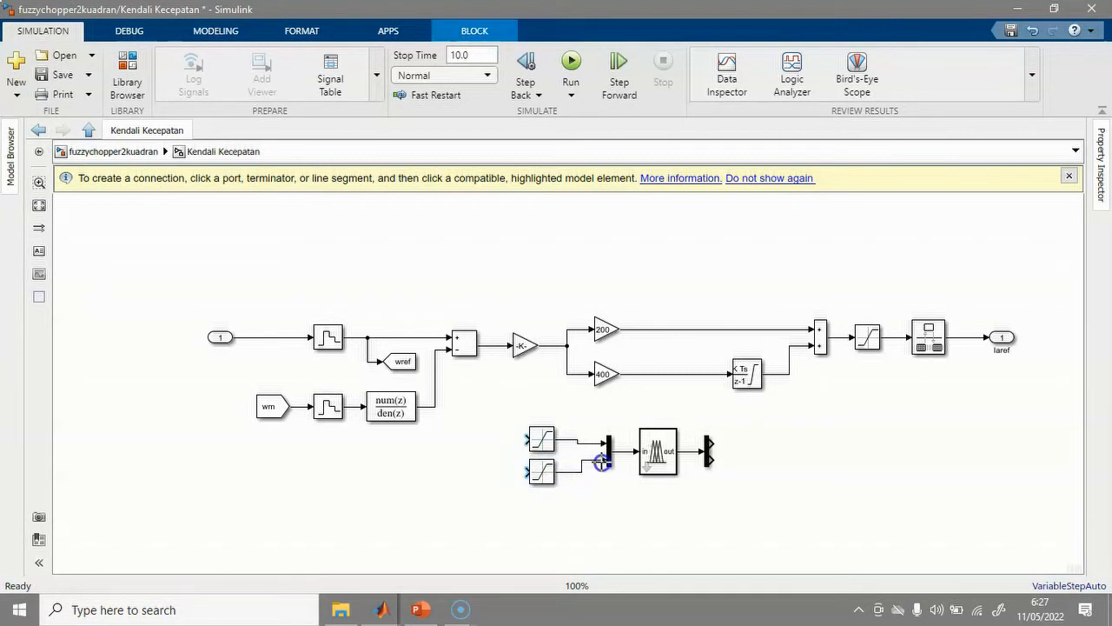
pyautogui.click(544, 440)
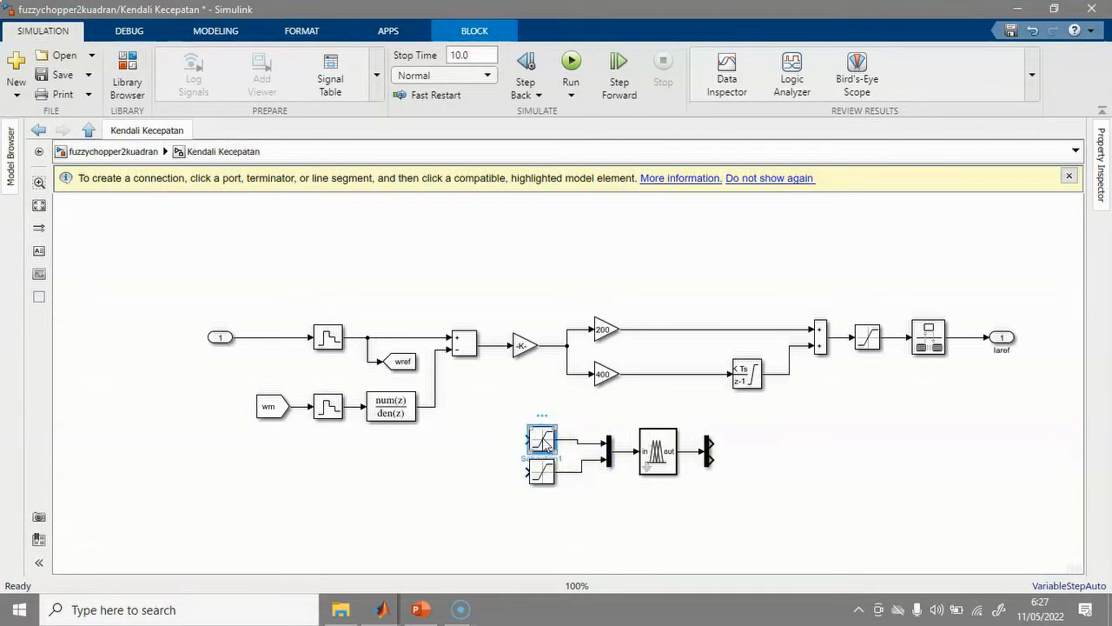
pyautogui.click(544, 444)
# Set Saturation1's upper limit to 1 and lower limit to -1.
pyautogui.doubleClick(543, 441)
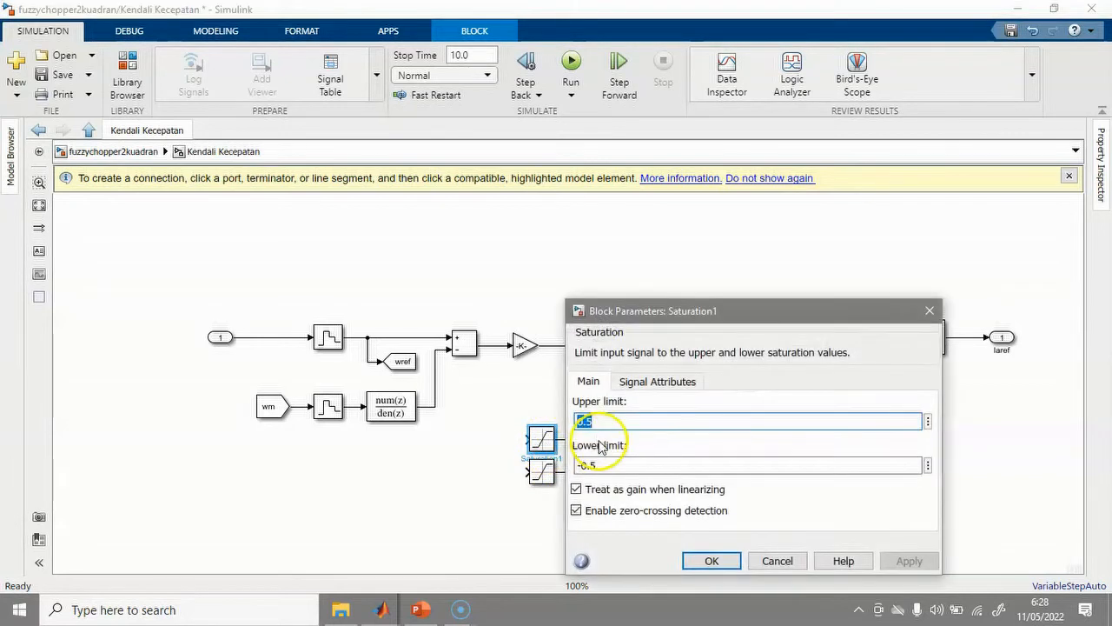
pyautogui.doubleClick(591, 421)
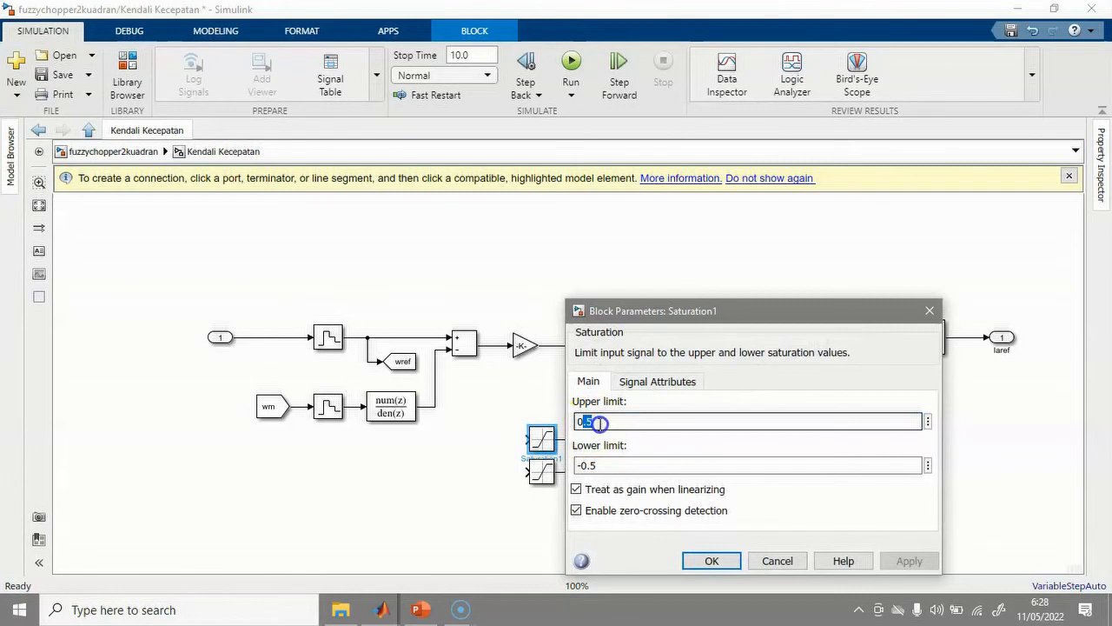
pyautogui.write('1')
pyautogui.doubleClick(606, 465)
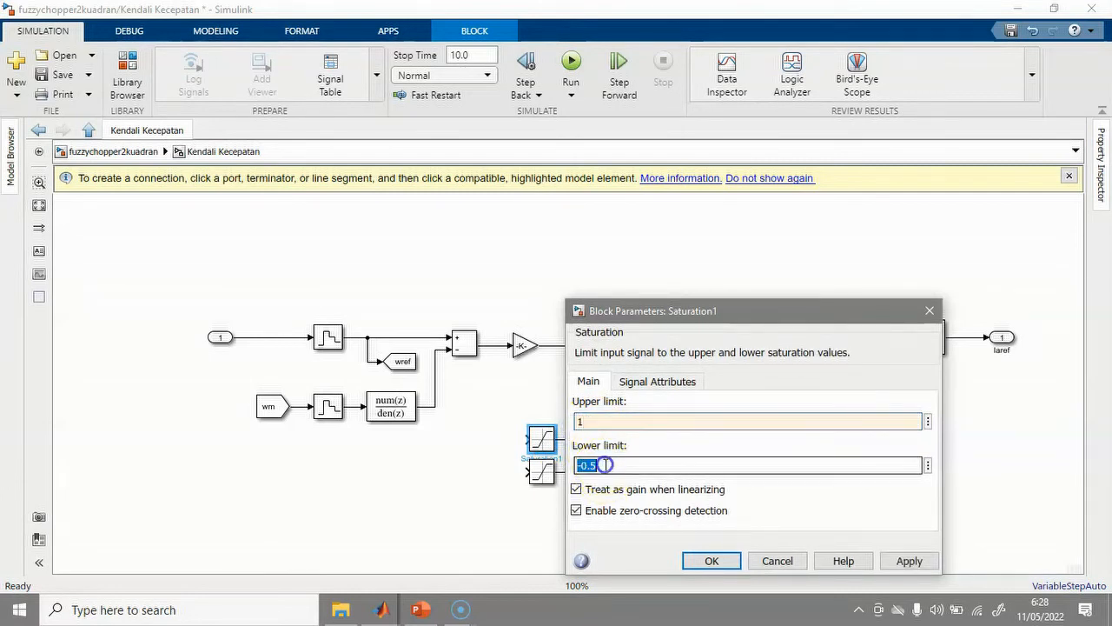
pyautogui.write('1')
pyautogui.click(909, 561)
pyautogui.click(711, 561)
# Replace the lower saturation with a copy and shift the saturation–Mux–fuzzy–Demux group right.
pyautogui.click(544, 474)
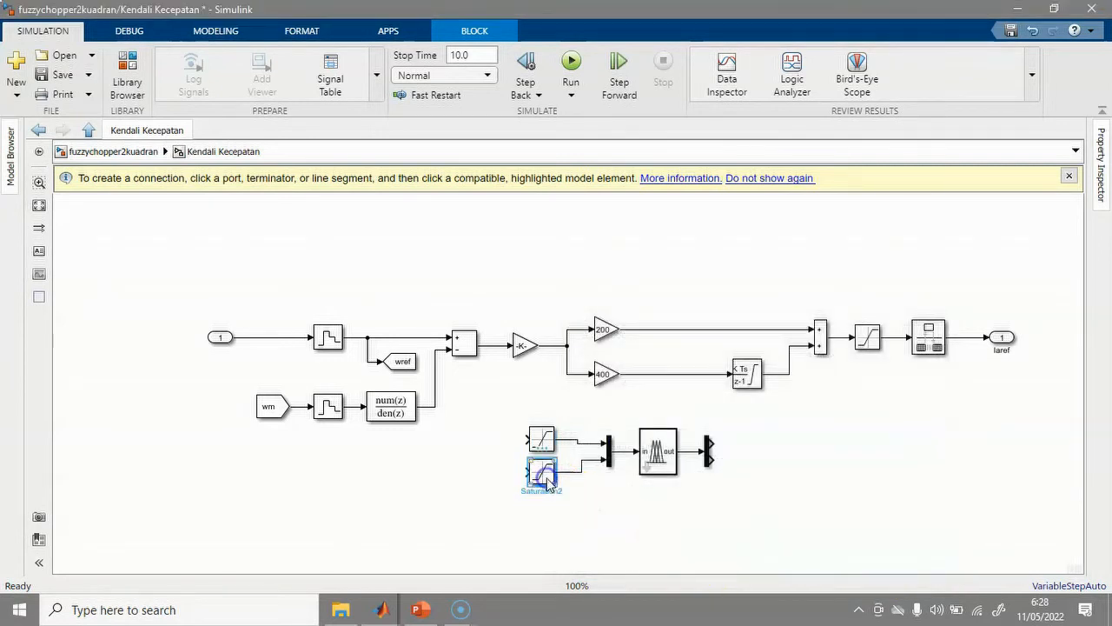
pyautogui.press('Delete')
pyautogui.moveTo(540, 437); pyautogui.dragTo(551, 472)
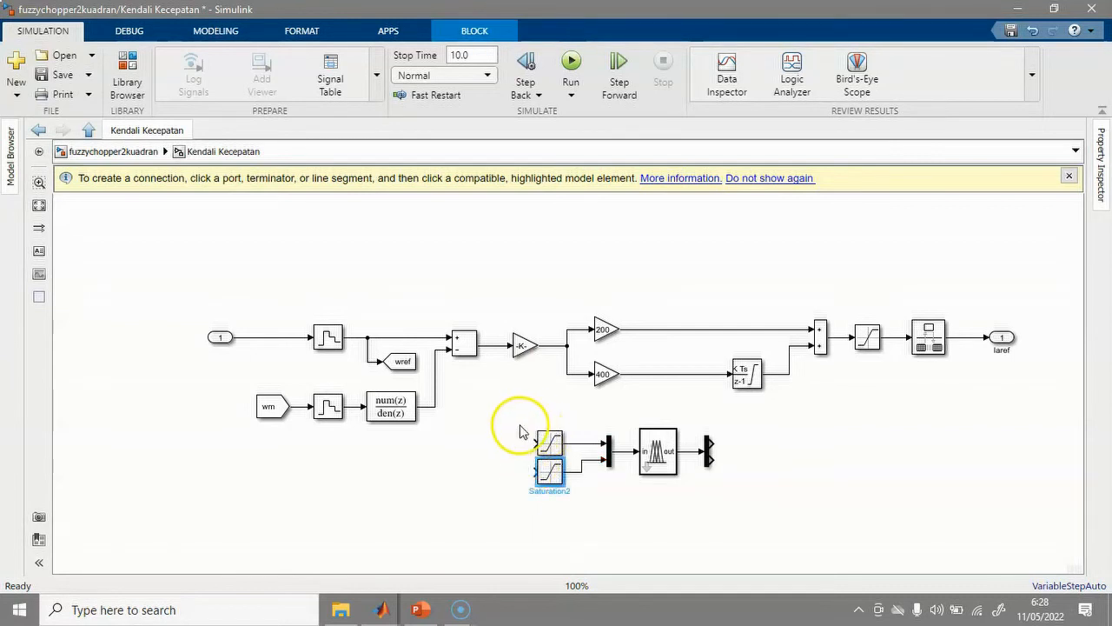
pyautogui.moveTo(522, 420); pyautogui.dragTo(716, 512)
pyautogui.moveTo(664, 470); pyautogui.dragTo(709, 474)
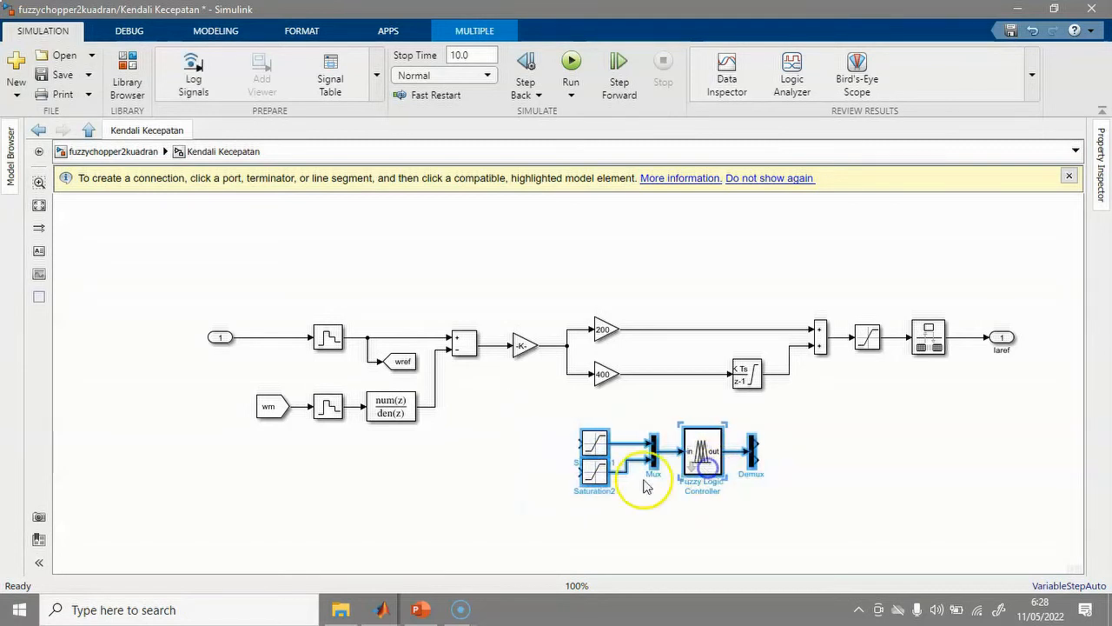
pyautogui.click(534, 485)
pyautogui.click(587, 482)
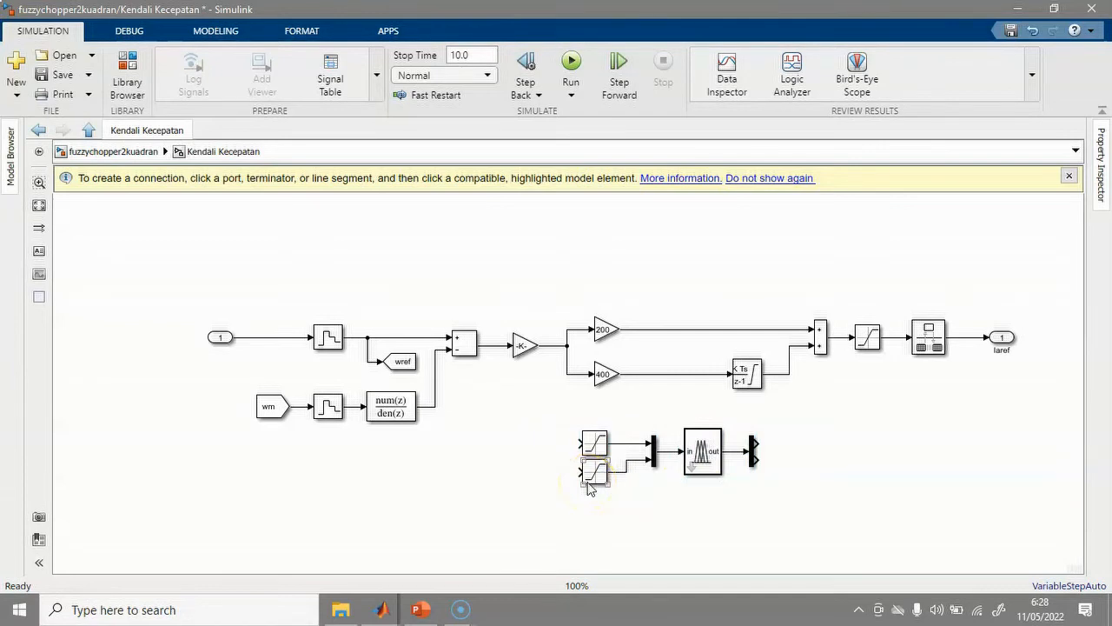
# Add a Discrete Derivative before the lower saturation, fed from the -K- gain error signal.
pyautogui.click(129, 66)
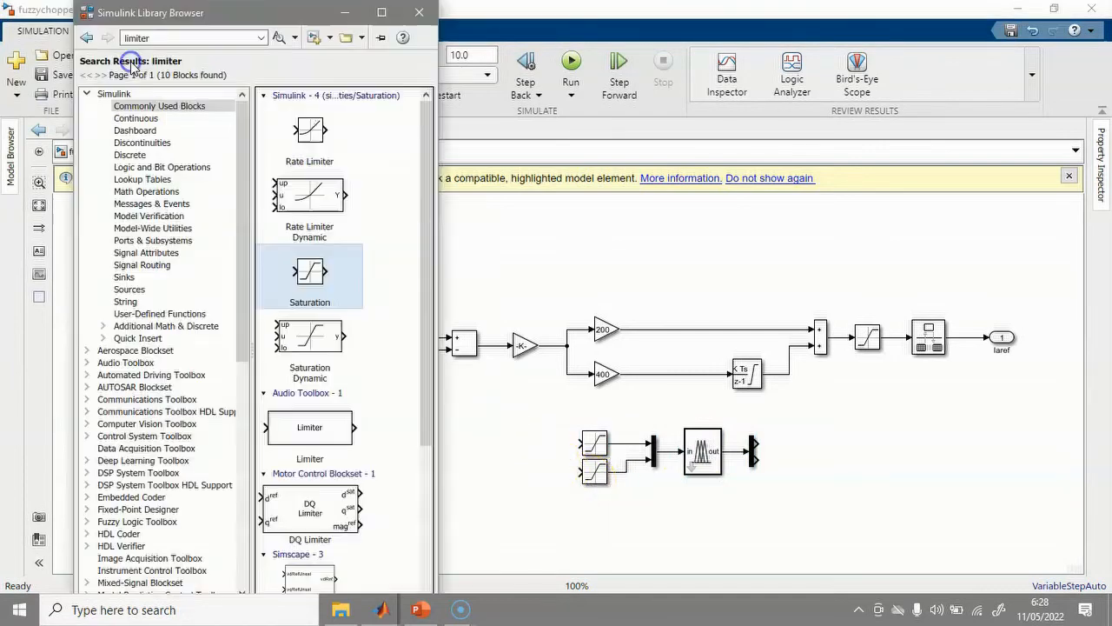
pyautogui.click(160, 35)
pyautogui.write('derivat')
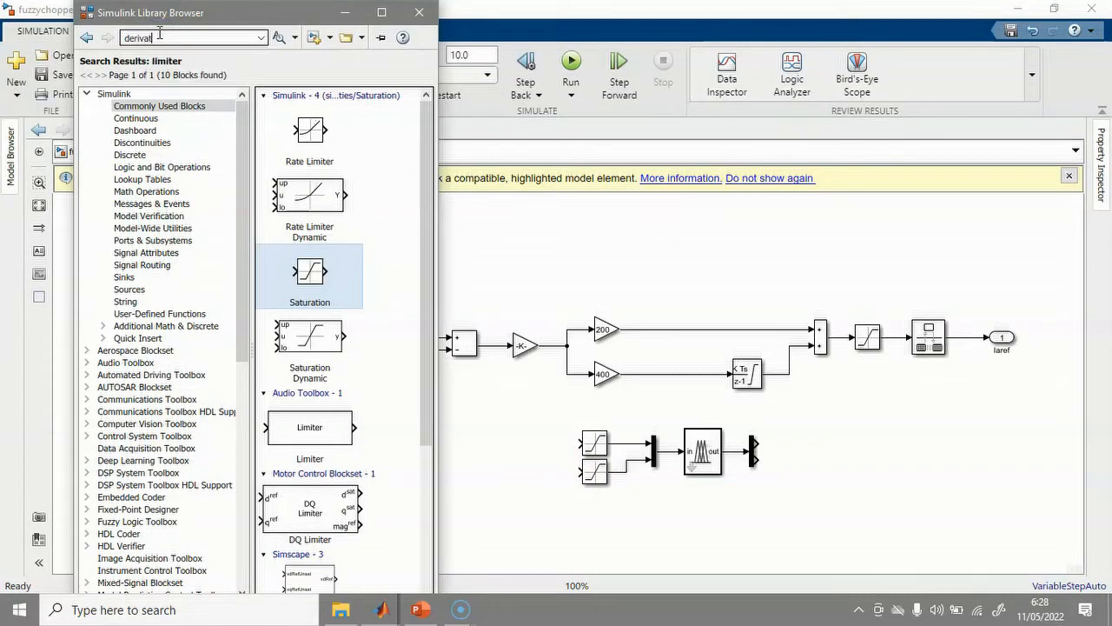
pyautogui.write('ive')
pyautogui.press('Return')
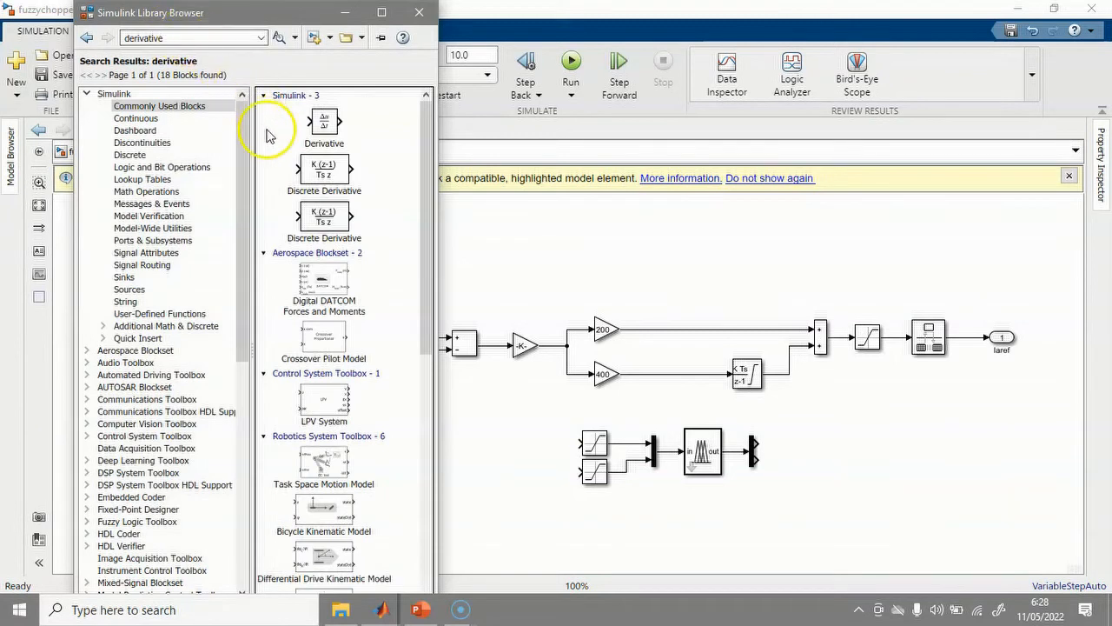
pyautogui.moveTo(326, 174); pyautogui.dragTo(575, 471)
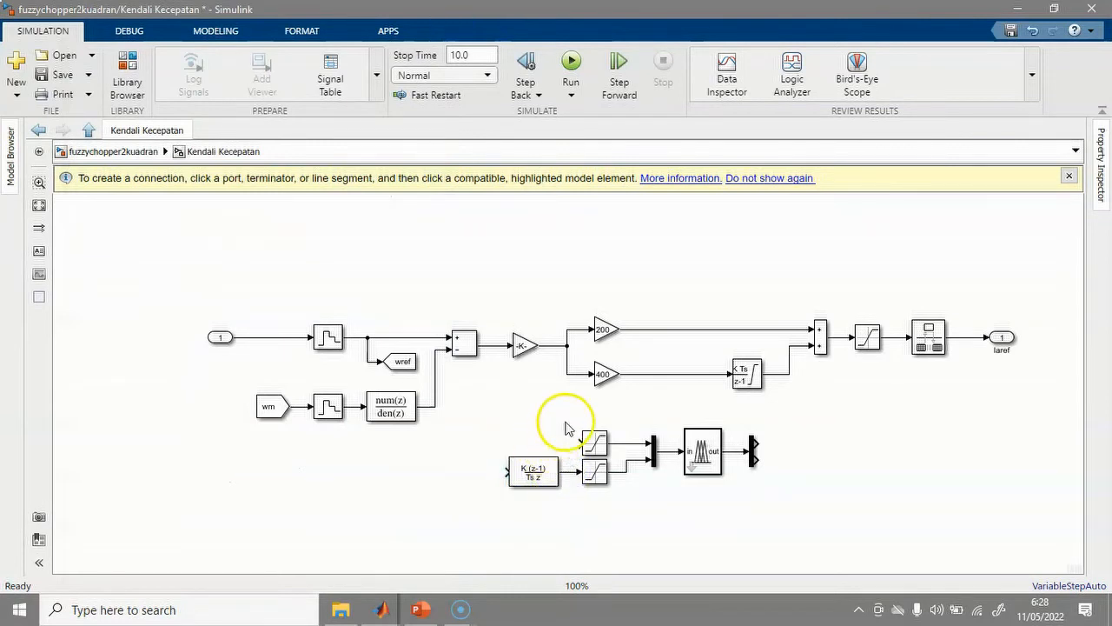
pyautogui.moveTo(577, 445); pyautogui.dragTo(565, 436)
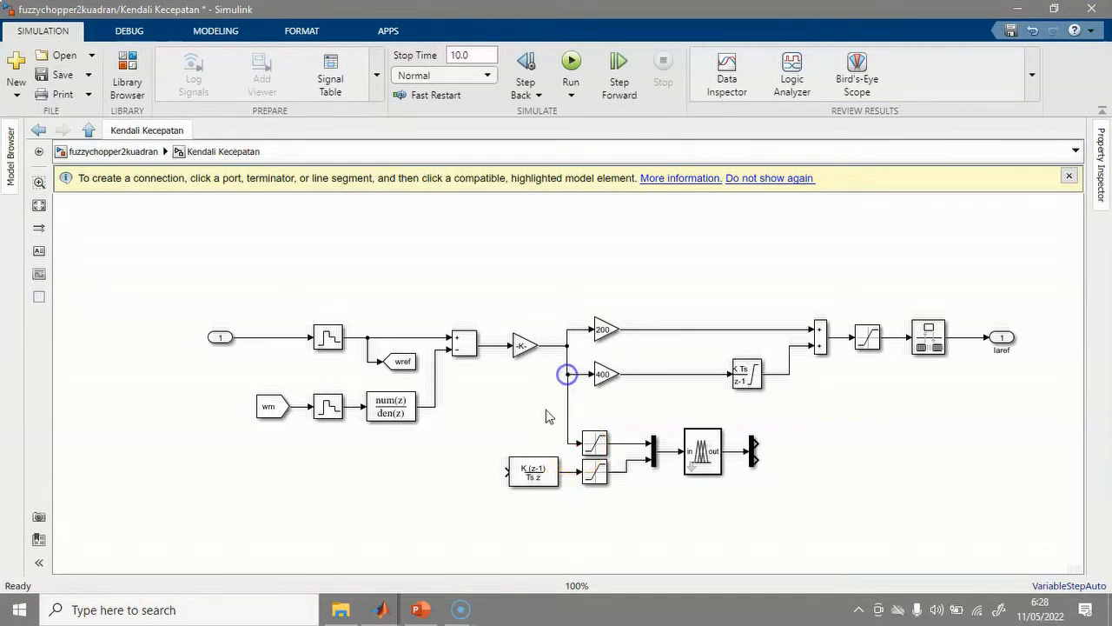
pyautogui.moveTo(507, 472); pyautogui.dragTo(570, 436)
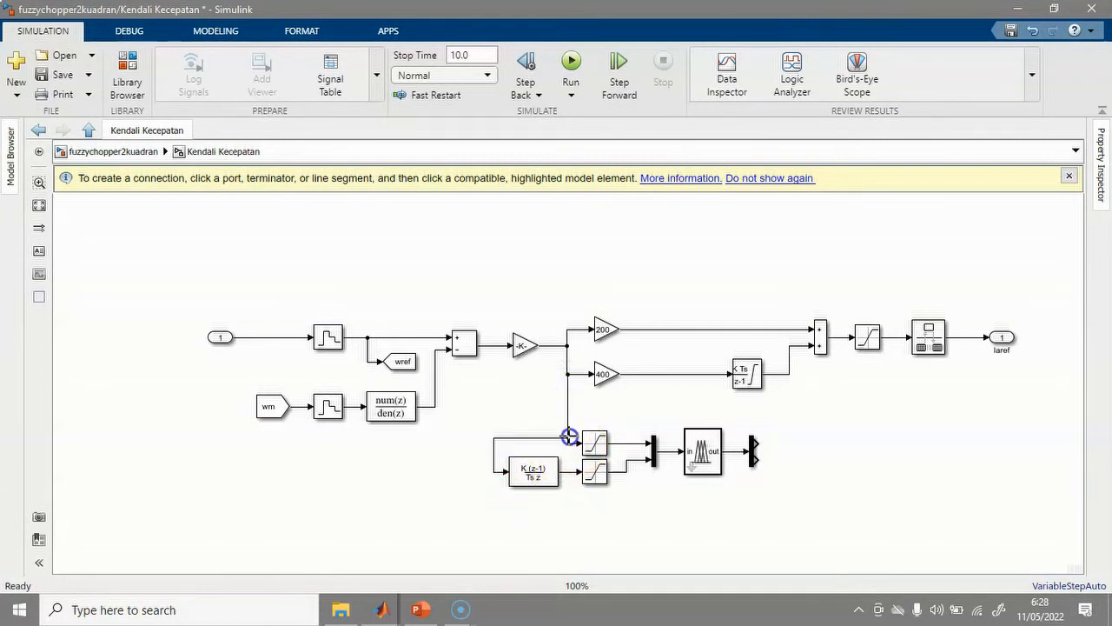
pyautogui.doubleClick(531, 474)
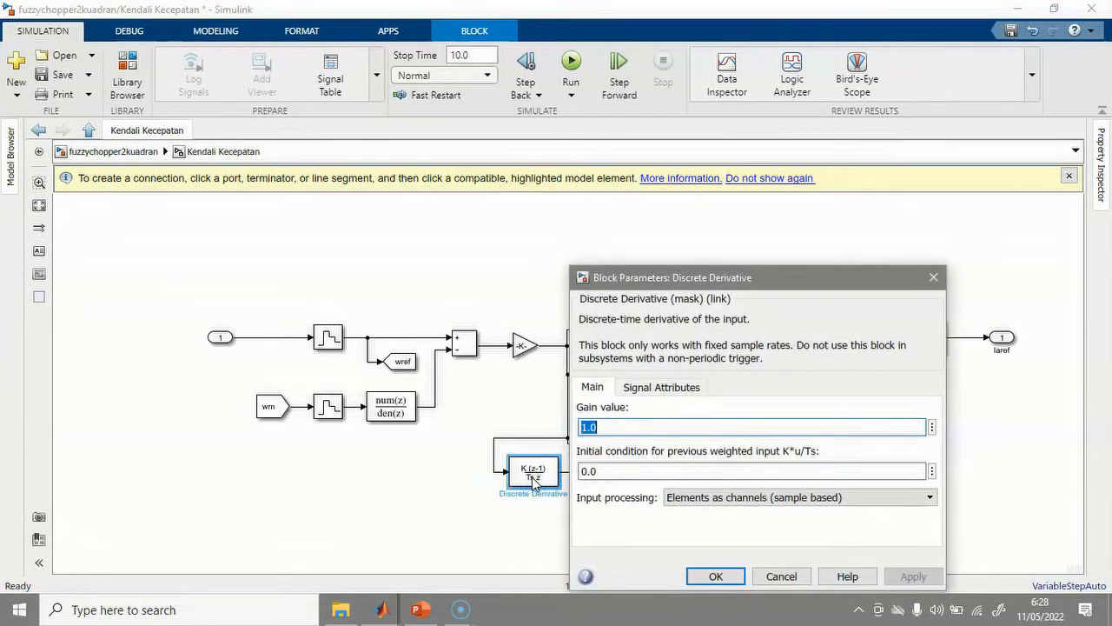
pyautogui.click(717, 576)
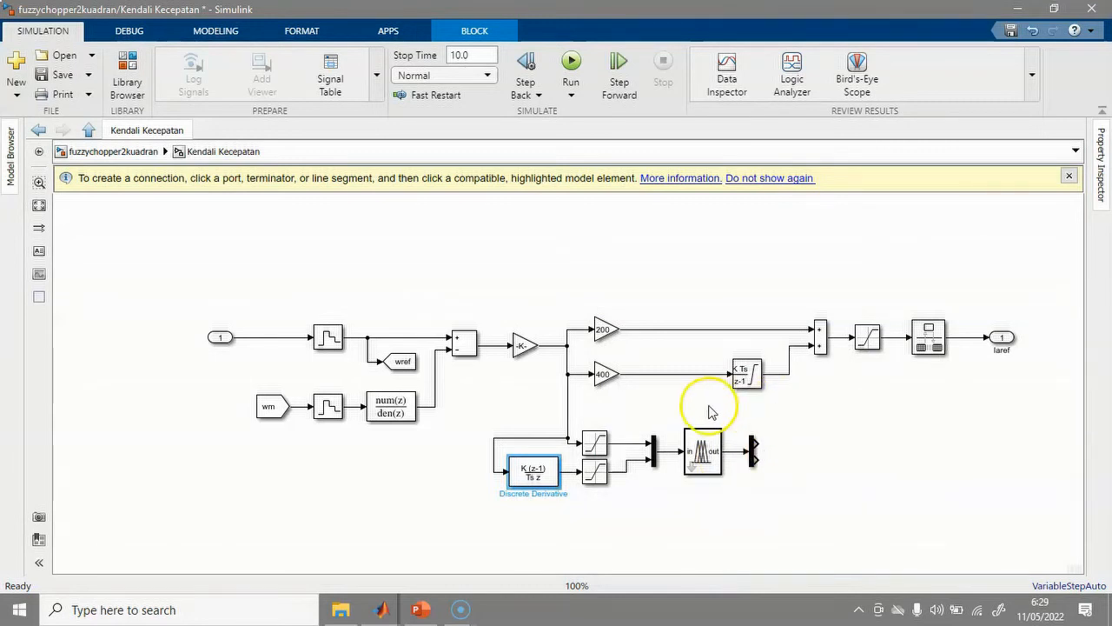
# Replace the fixed 200 and 400 gain blocks with a Product block from Math Operations.
pyautogui.click(605, 328)
pyautogui.moveTo(606, 374); pyautogui.dragTo(601, 385)
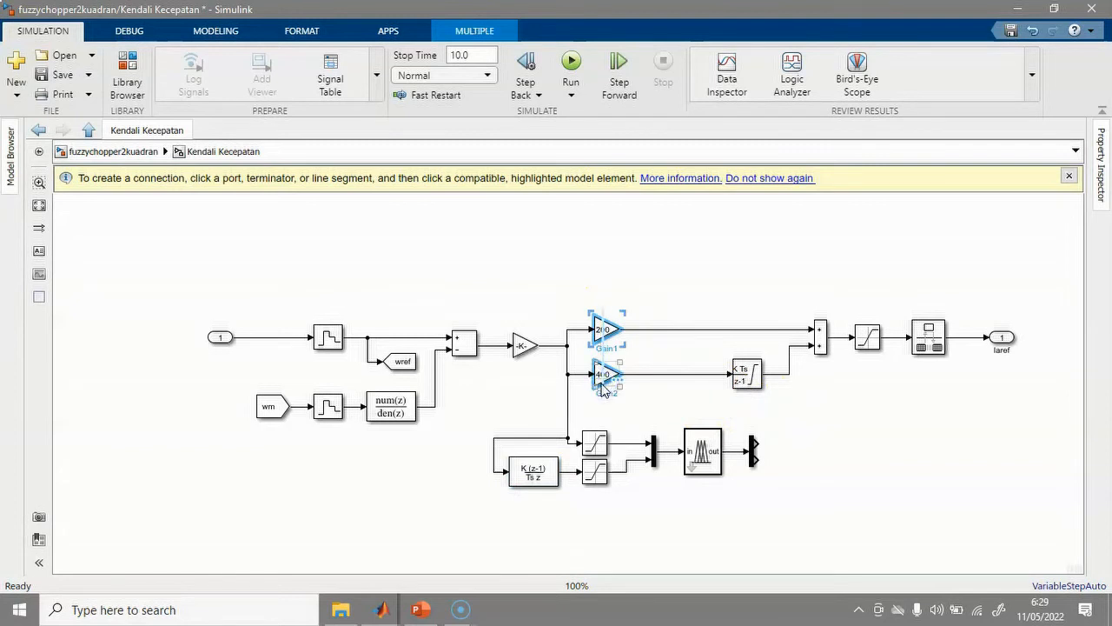
pyautogui.press('Delete')
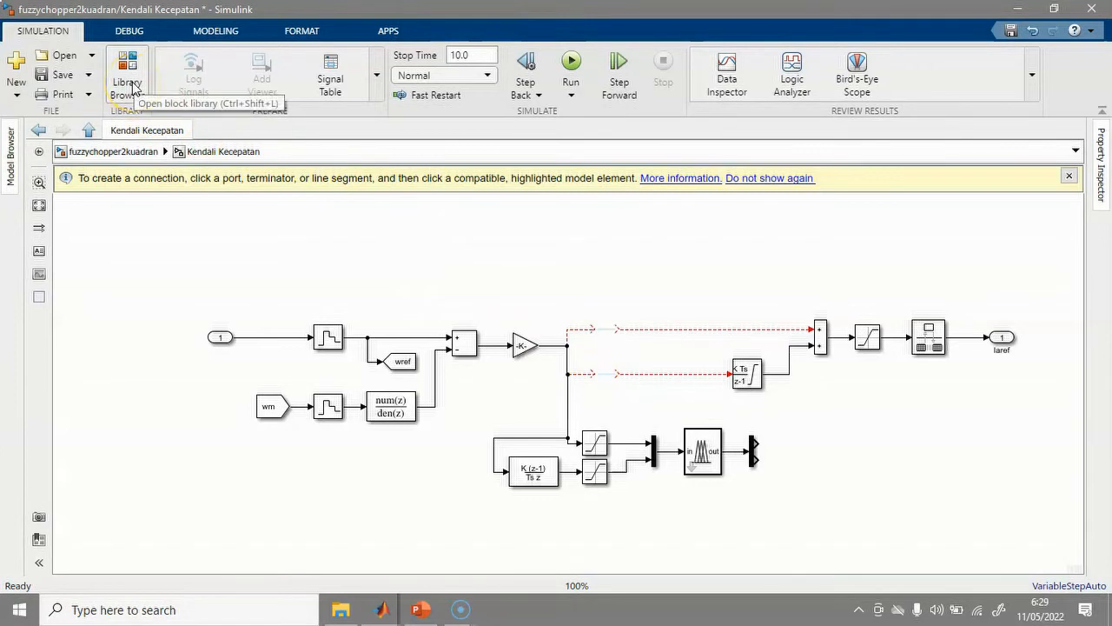
pyautogui.click(128, 80)
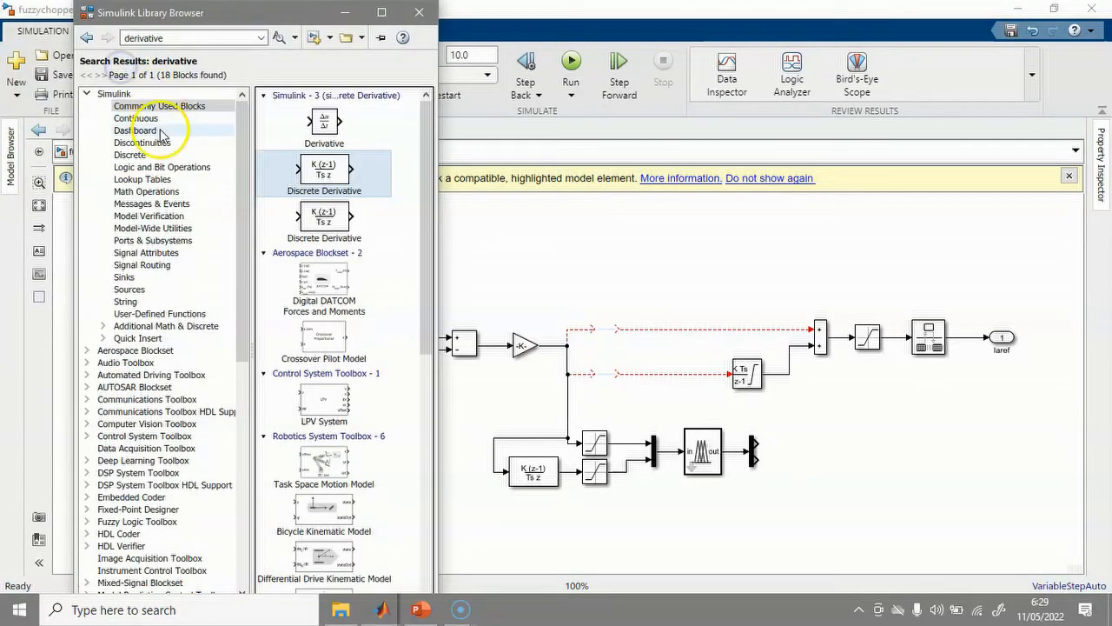
pyautogui.click(149, 191)
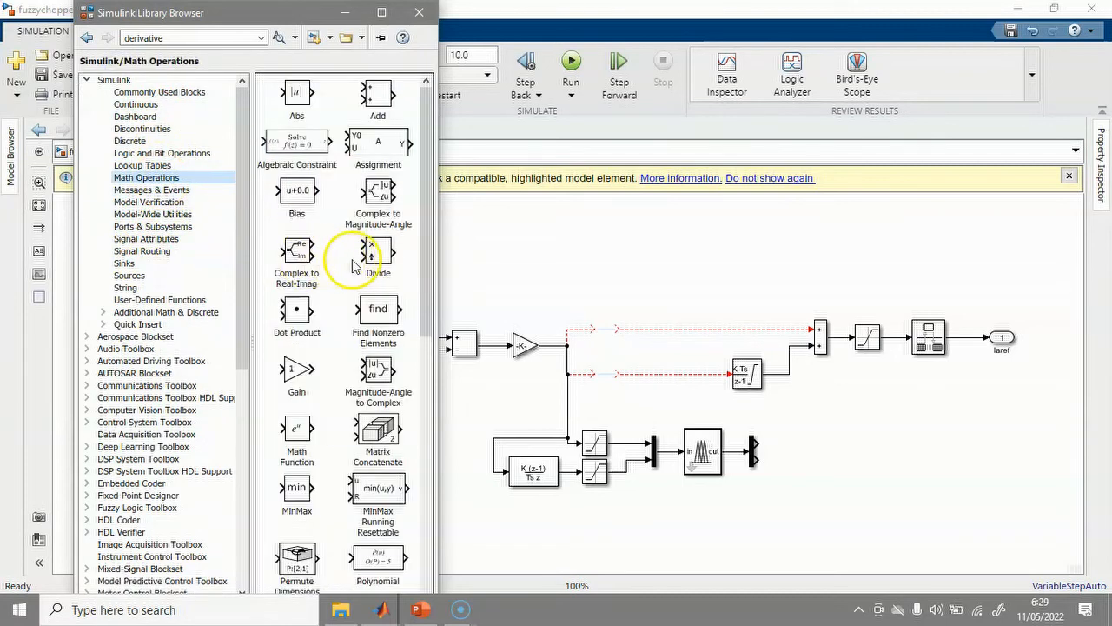
pyautogui.scroll(-3, 352, 268)
pyautogui.scroll(-1, 358, 264)
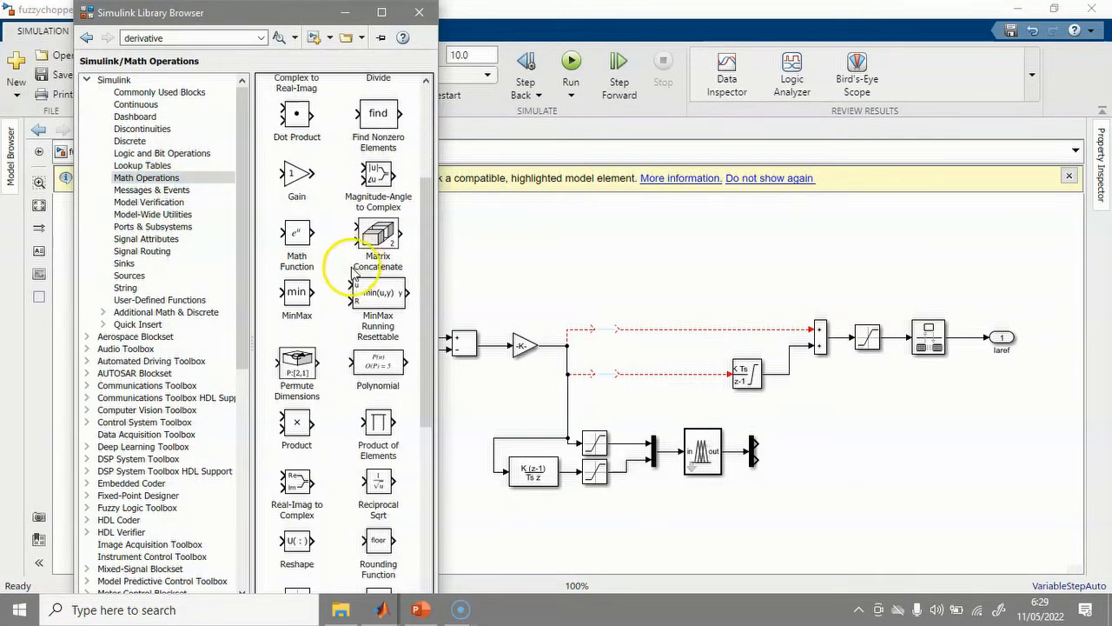
pyautogui.moveTo(297, 422); pyautogui.dragTo(606, 344)
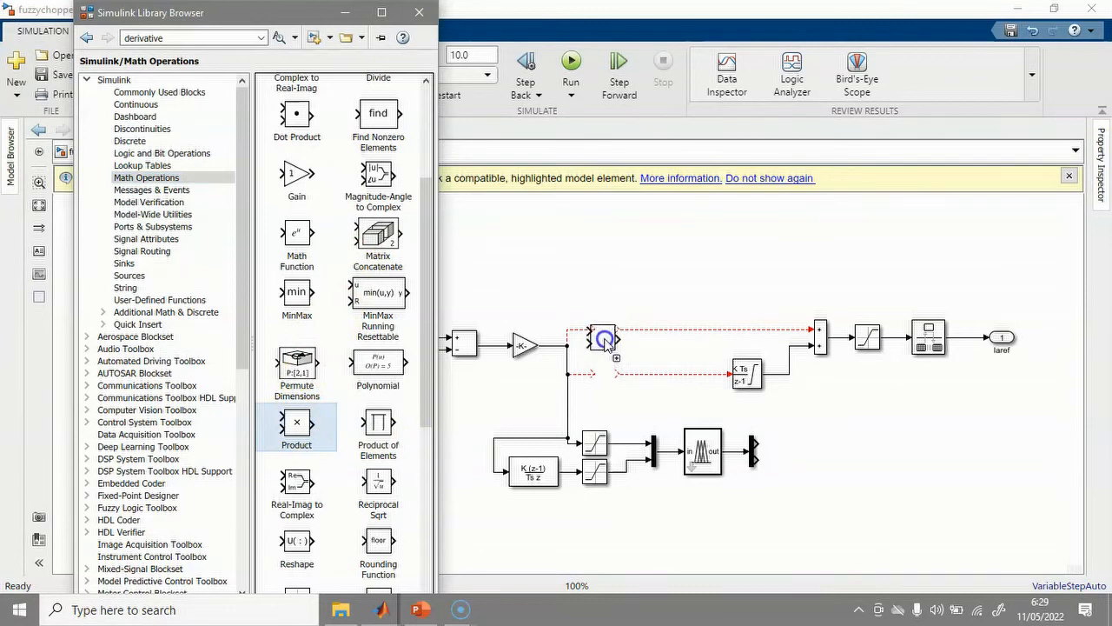
pyautogui.moveTo(597, 344); pyautogui.dragTo(624, 338)
# Delete the old Product-to-sum and lower gain lines, then reposition the integrator and Product block.
pyautogui.click(687, 329)
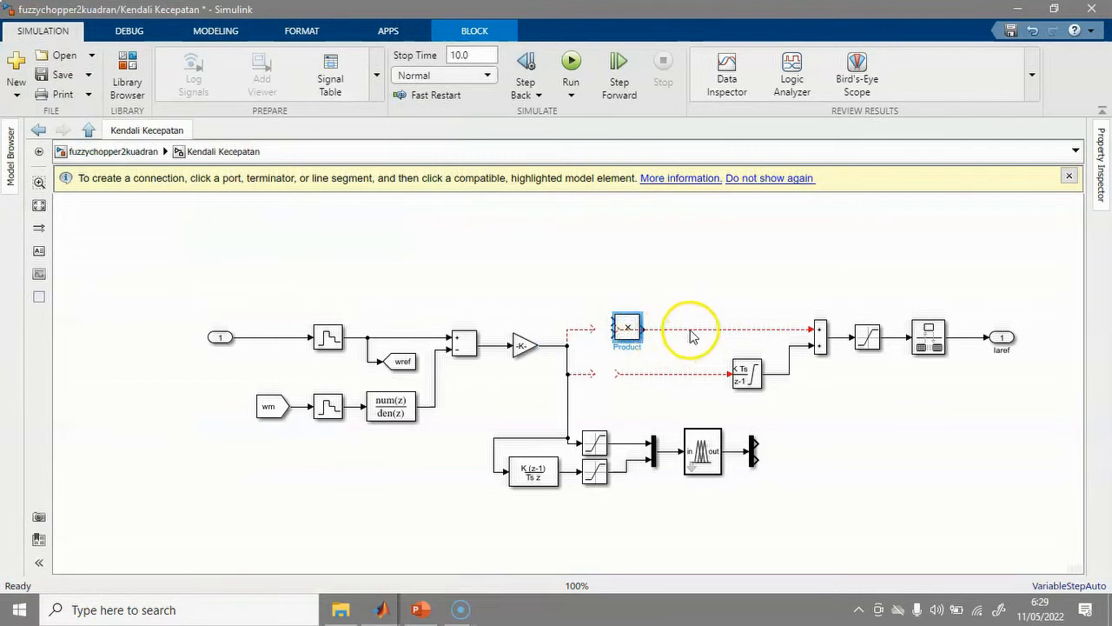
pyautogui.press('Delete')
pyautogui.click(670, 374)
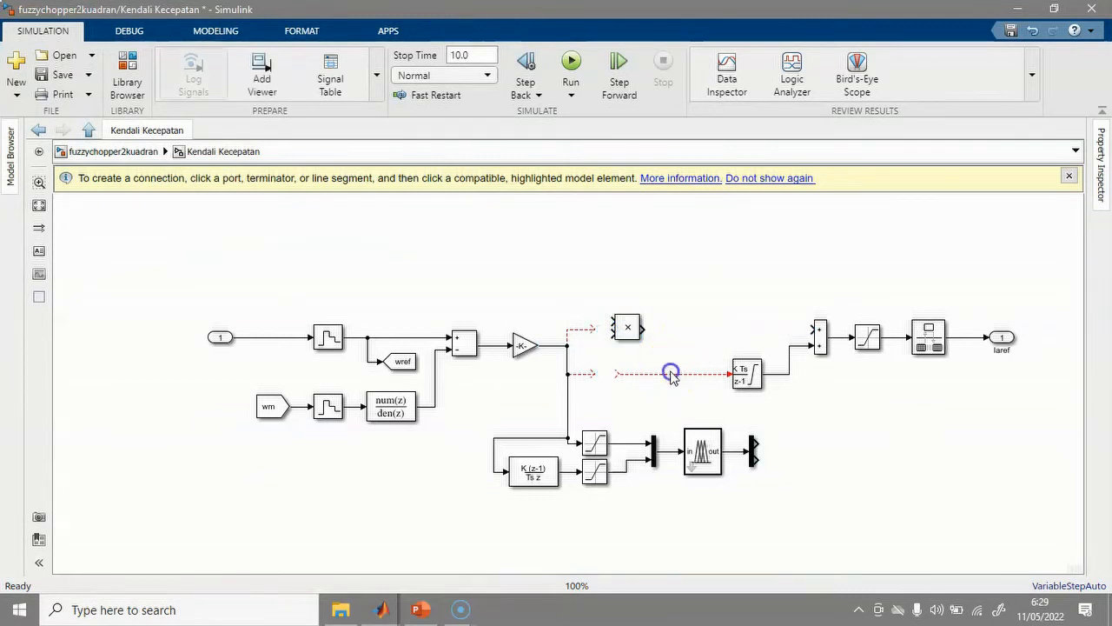
pyautogui.press('Delete')
pyautogui.moveTo(744, 377); pyautogui.dragTo(783, 386)
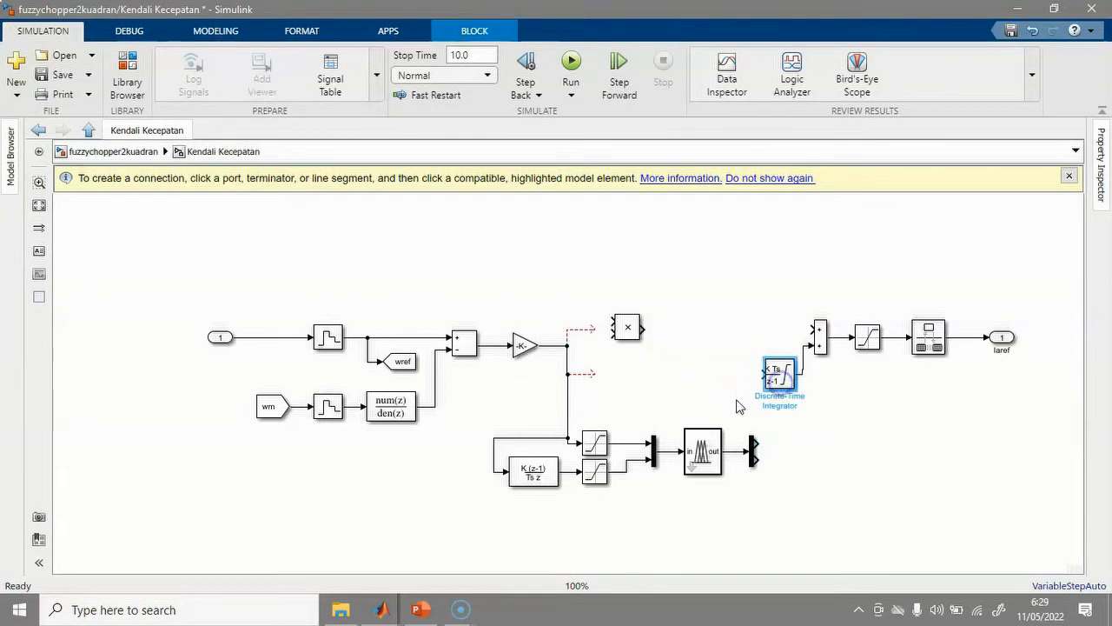
pyautogui.moveTo(629, 330); pyautogui.dragTo(815, 329)
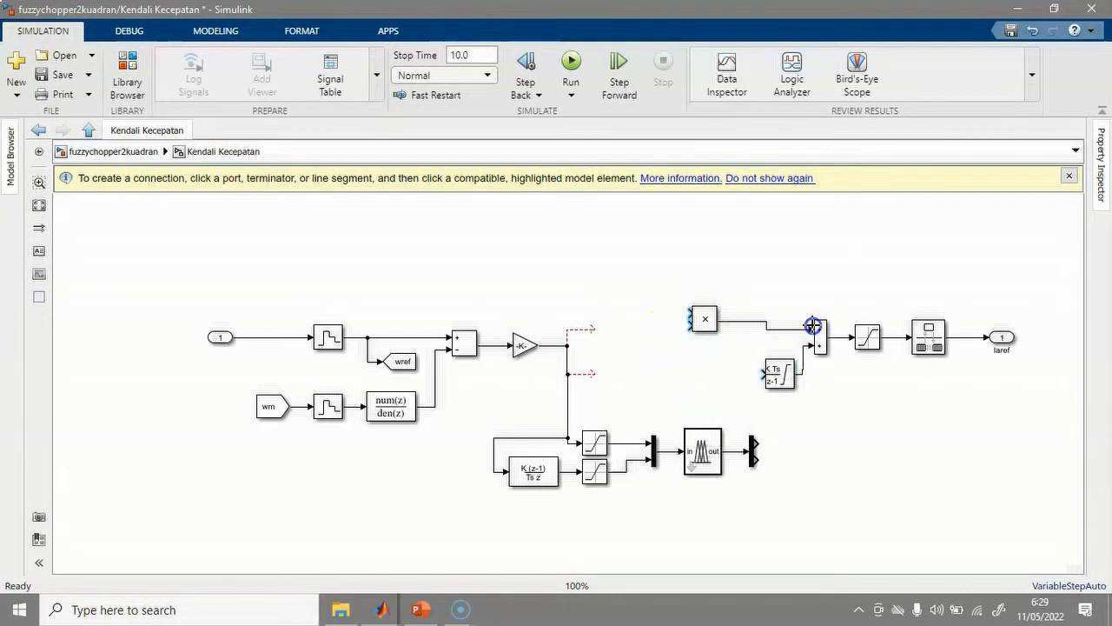
# Add a second Product before the integrator and wire the error and fuzzy outputs into both.
pyautogui.moveTo(589, 334); pyautogui.dragTo(692, 313)
pyautogui.click(708, 329)
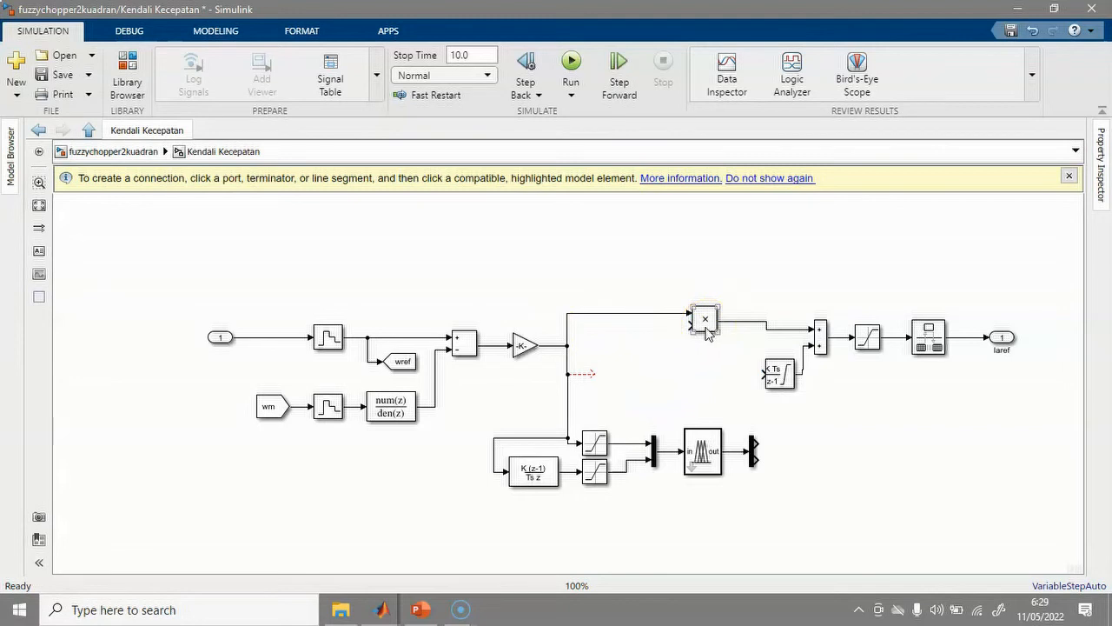
pyautogui.moveTo(706, 339); pyautogui.dragTo(705, 382)
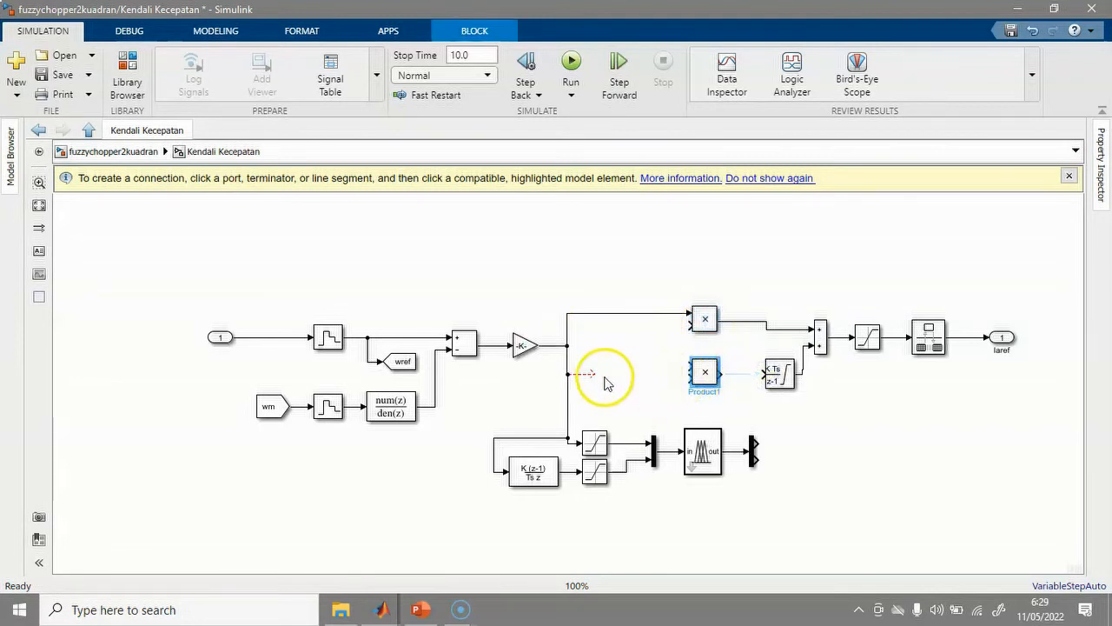
pyautogui.moveTo(591, 374); pyautogui.dragTo(765, 379)
pyautogui.moveTo(755, 452); pyautogui.dragTo(688, 324)
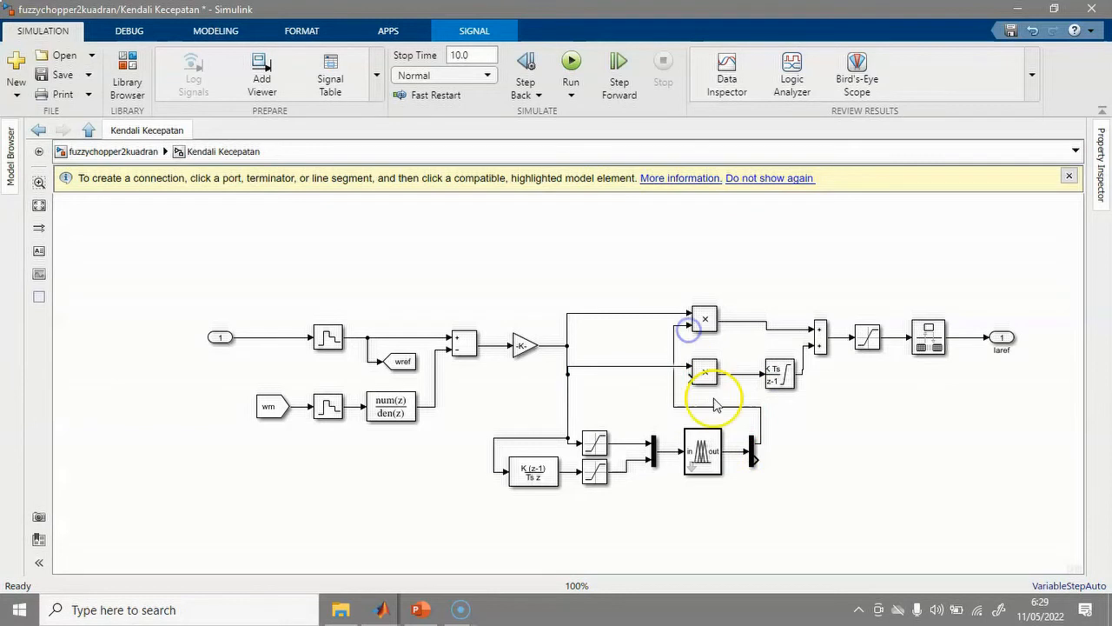
pyautogui.moveTo(691, 379); pyautogui.dragTo(784, 457)
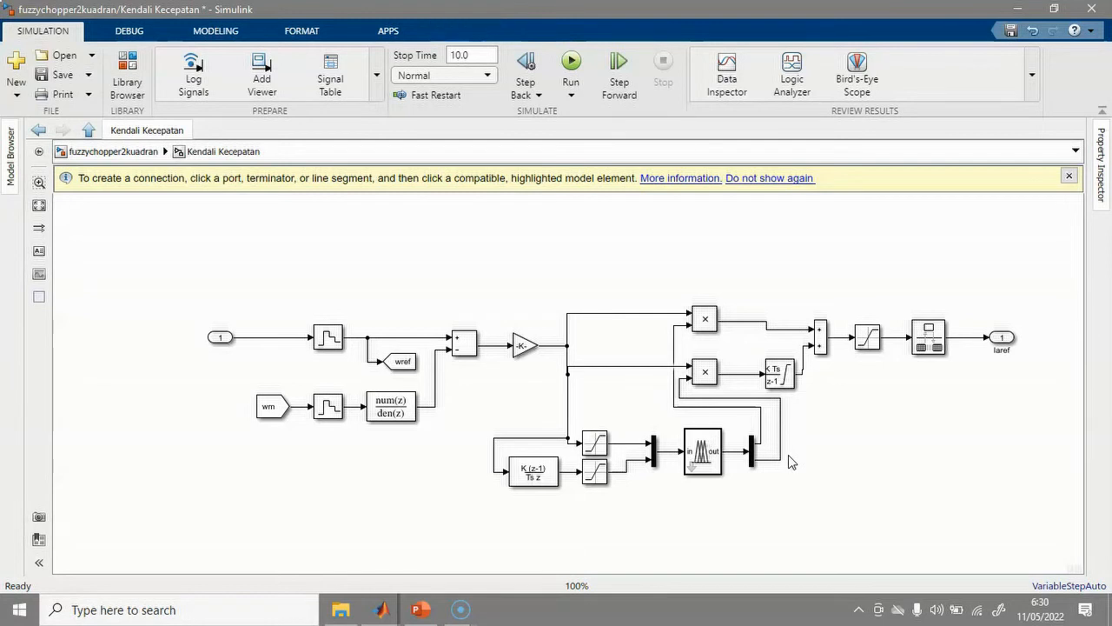
# Change the Fuzzy Logic Controller's FIS name from 'tipper.fis' to 'sug1.fis' and apply it.
pyautogui.click(790, 461)
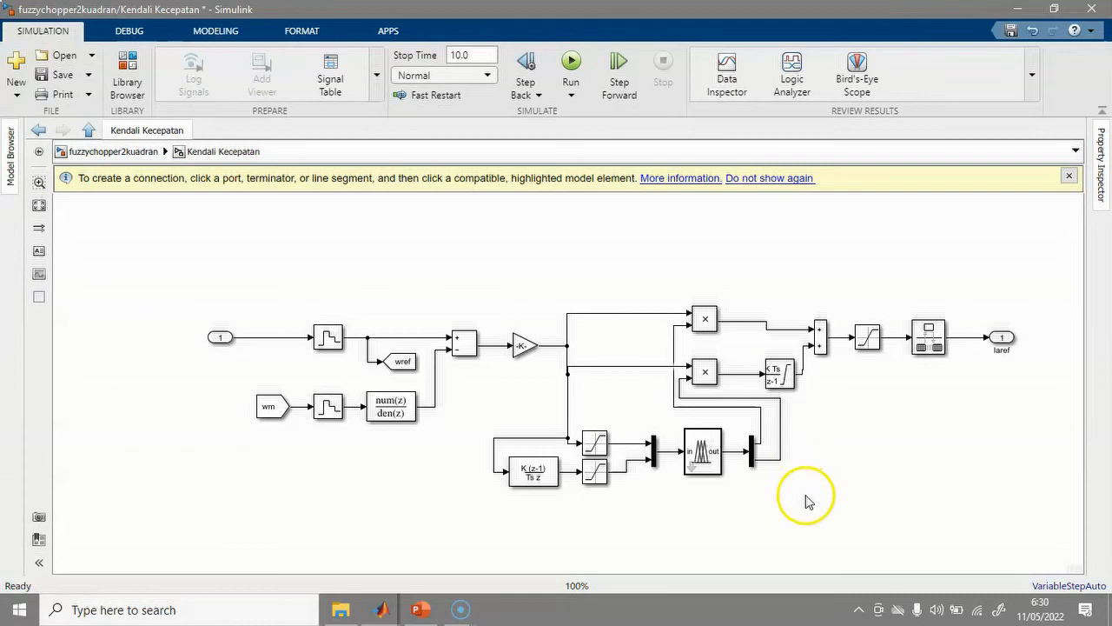
pyautogui.click(700, 456)
pyautogui.doubleClick(701, 456)
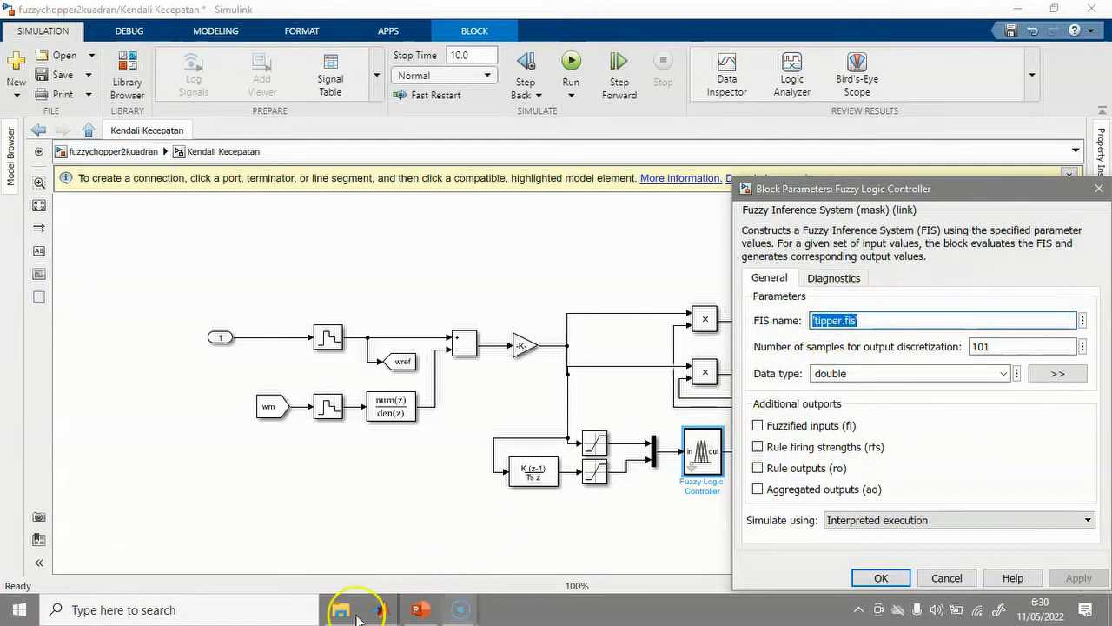
pyautogui.click(383, 613)
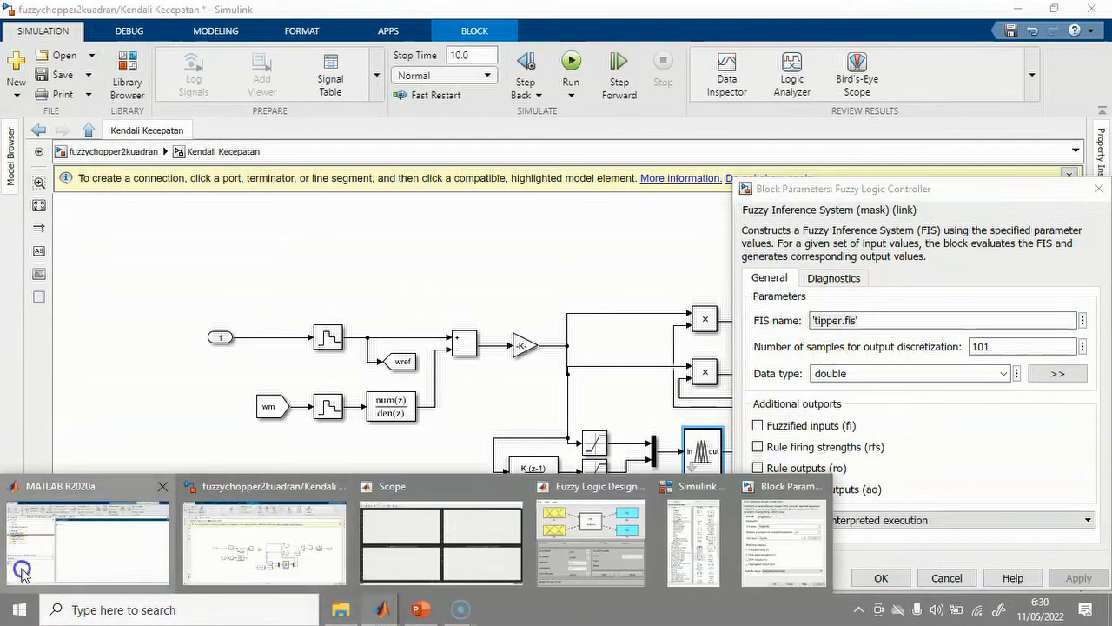
pyautogui.click(26, 567)
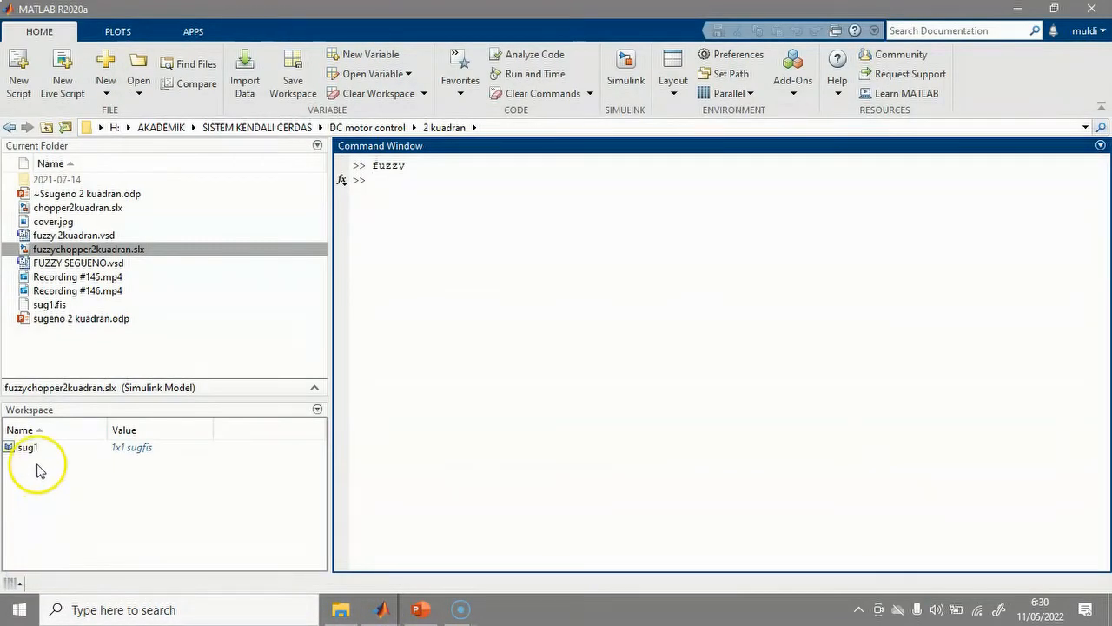
pyautogui.click(384, 613)
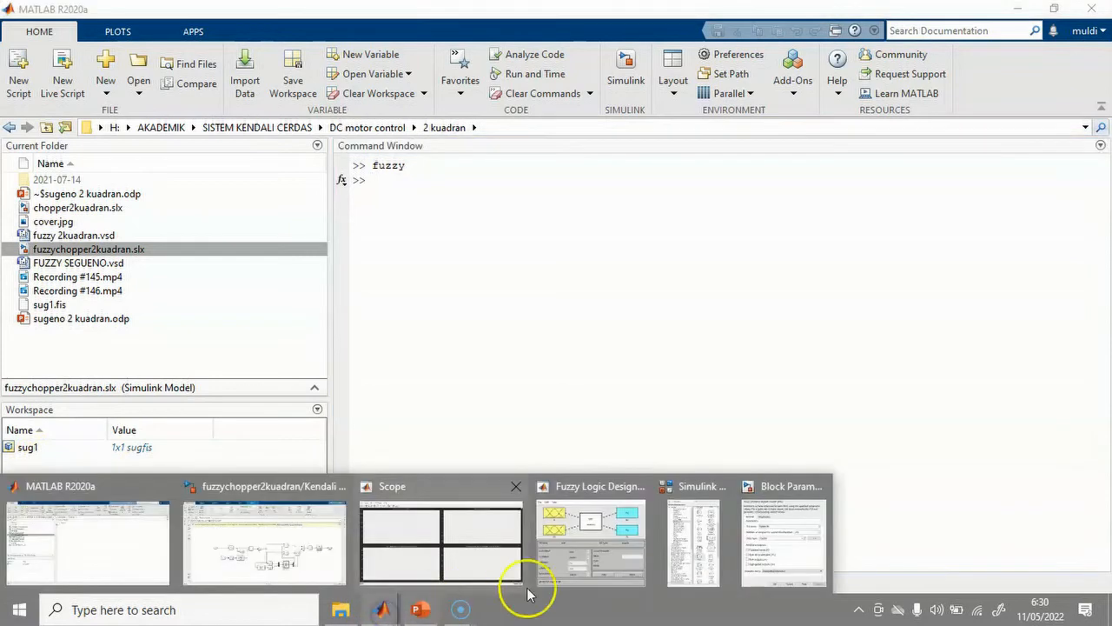
pyautogui.click(757, 555)
pyautogui.rightClick(835, 321)
pyautogui.click(836, 322)
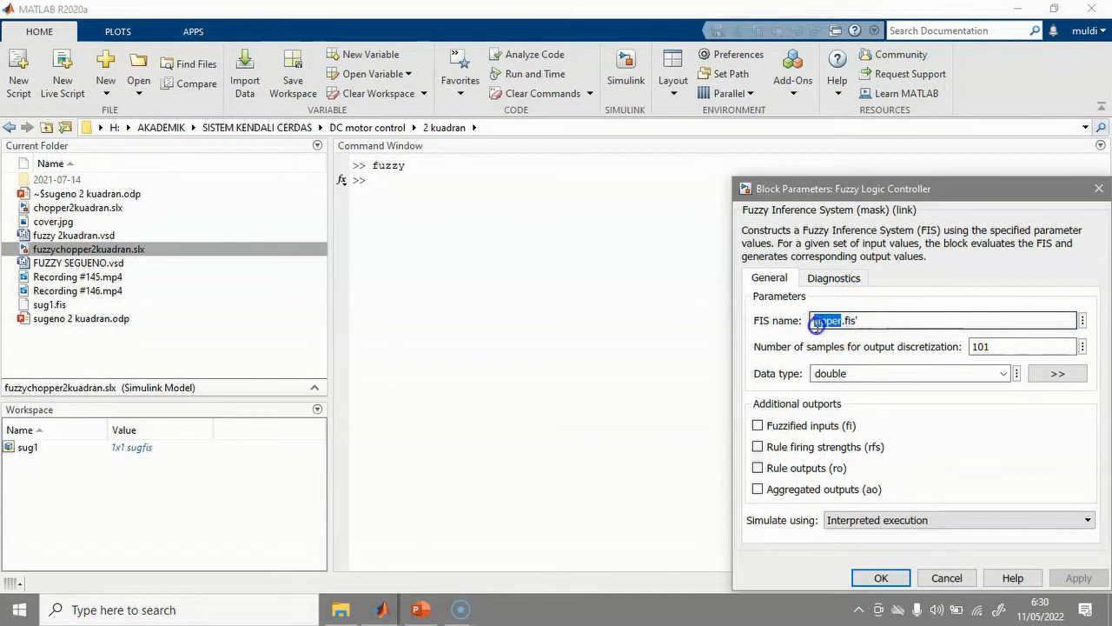
pyautogui.write('sug1')
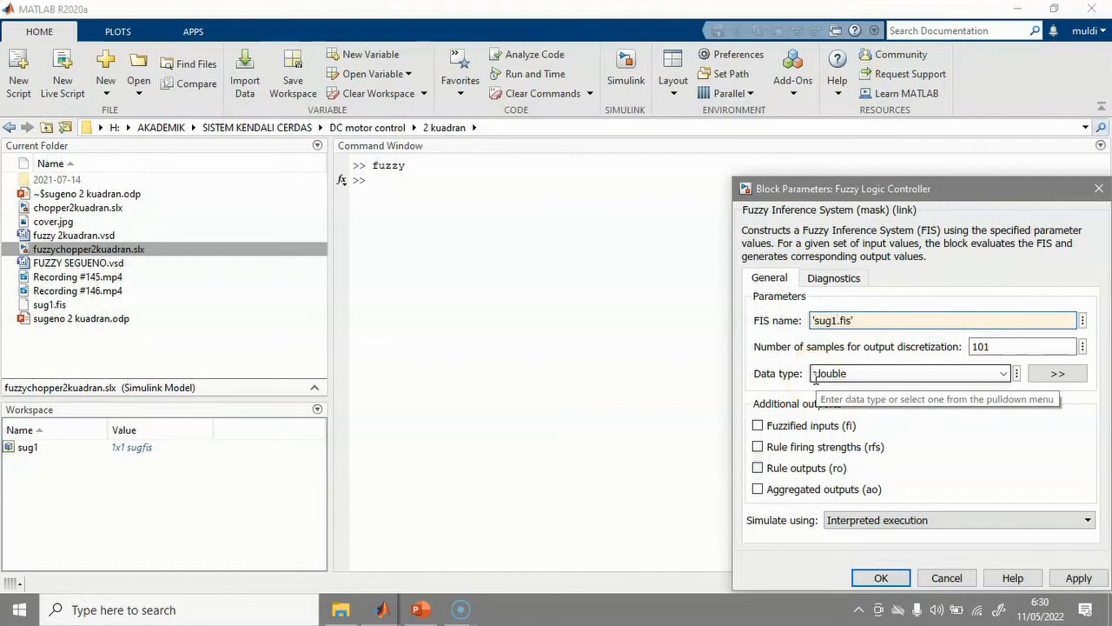
pyautogui.click(1079, 577)
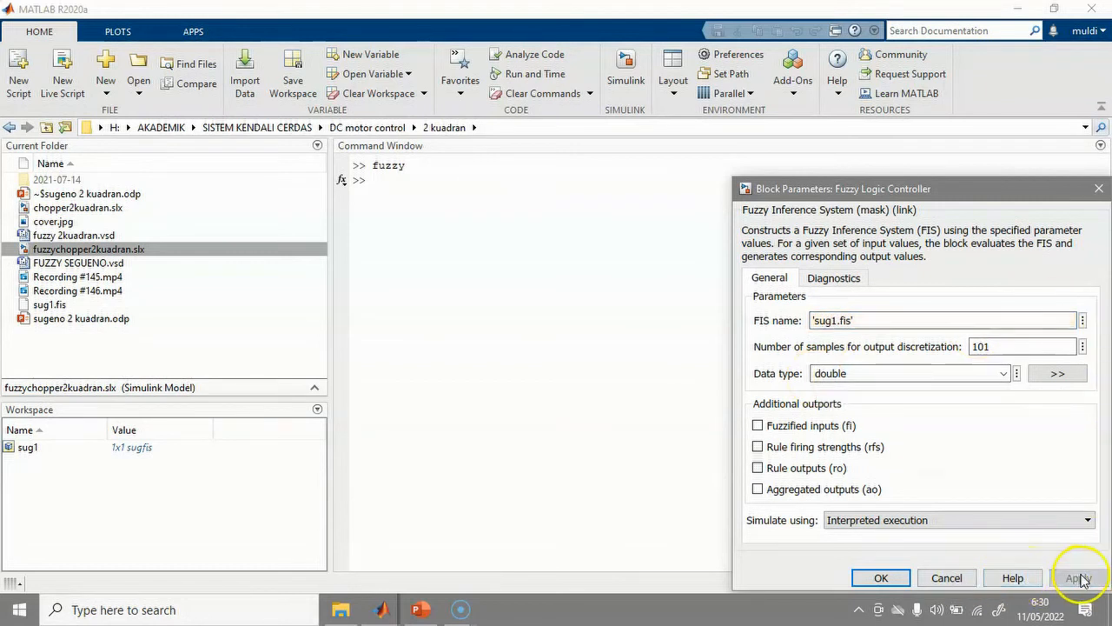
pyautogui.click(885, 578)
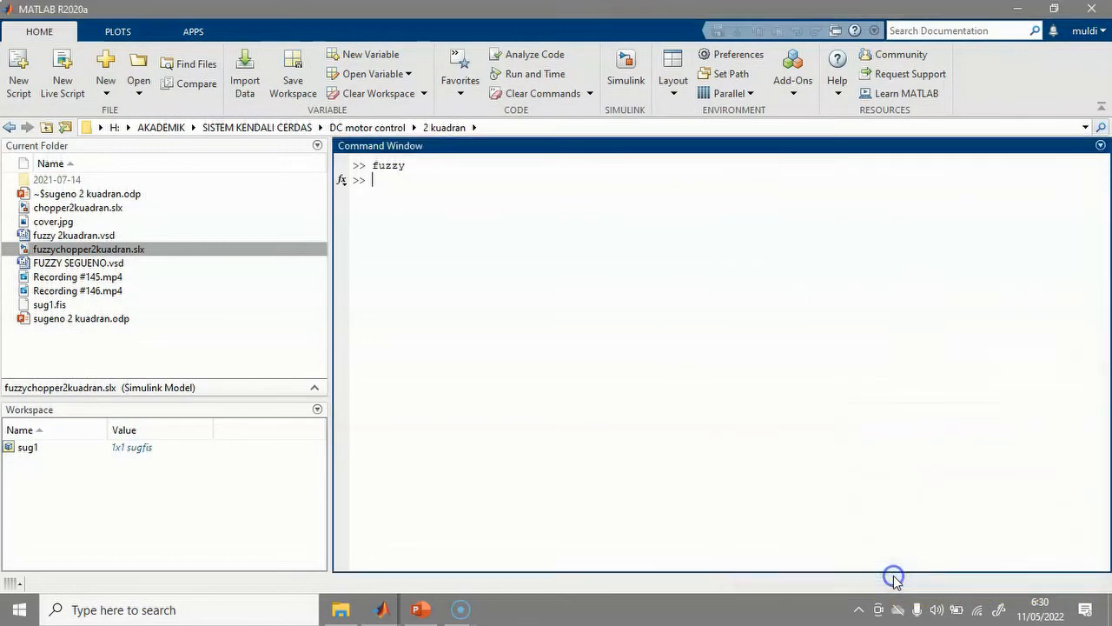
pyautogui.moveTo(387, 601)
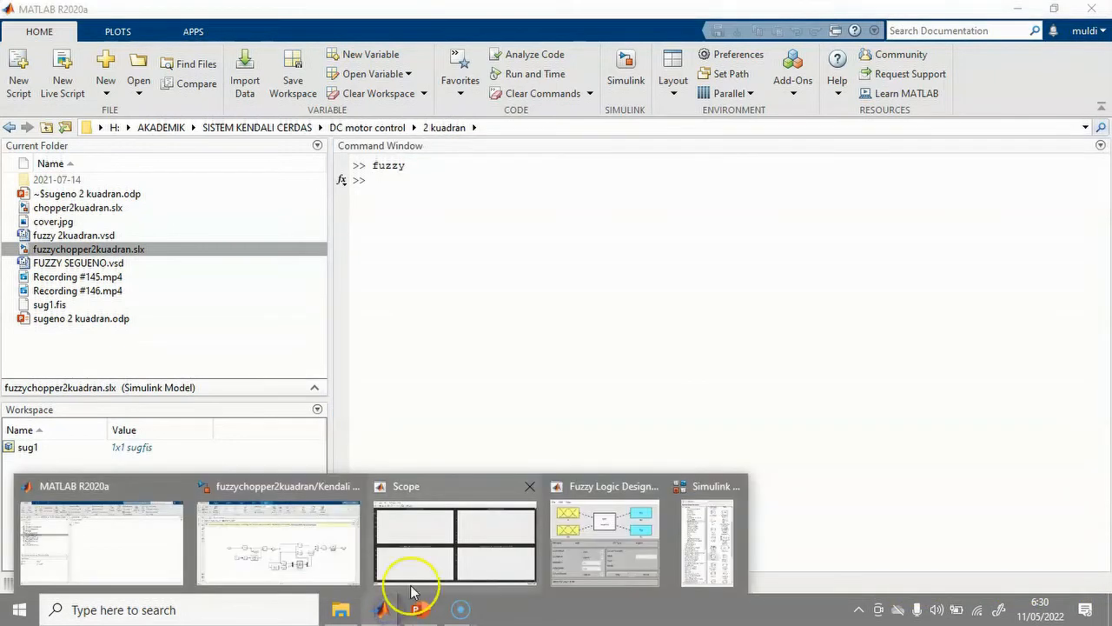
# In fuzzychopper2kuadran, change the Kecepatan ref final amplitude from 750 to 1200 and confirm the Beban load settings.
pyautogui.click(326, 578)
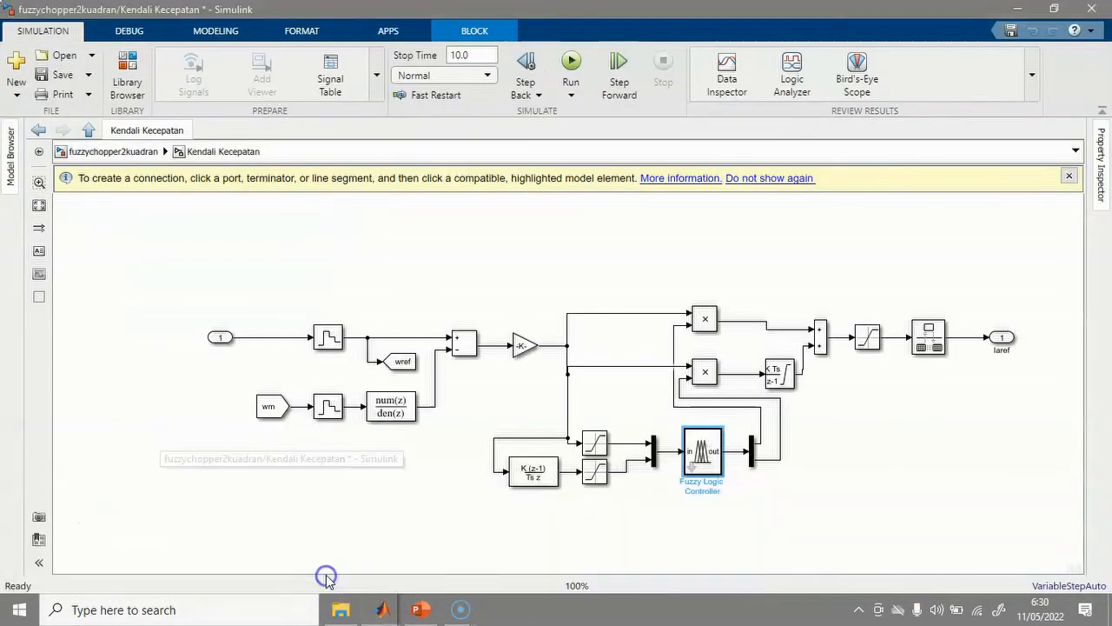
pyautogui.click(917, 531)
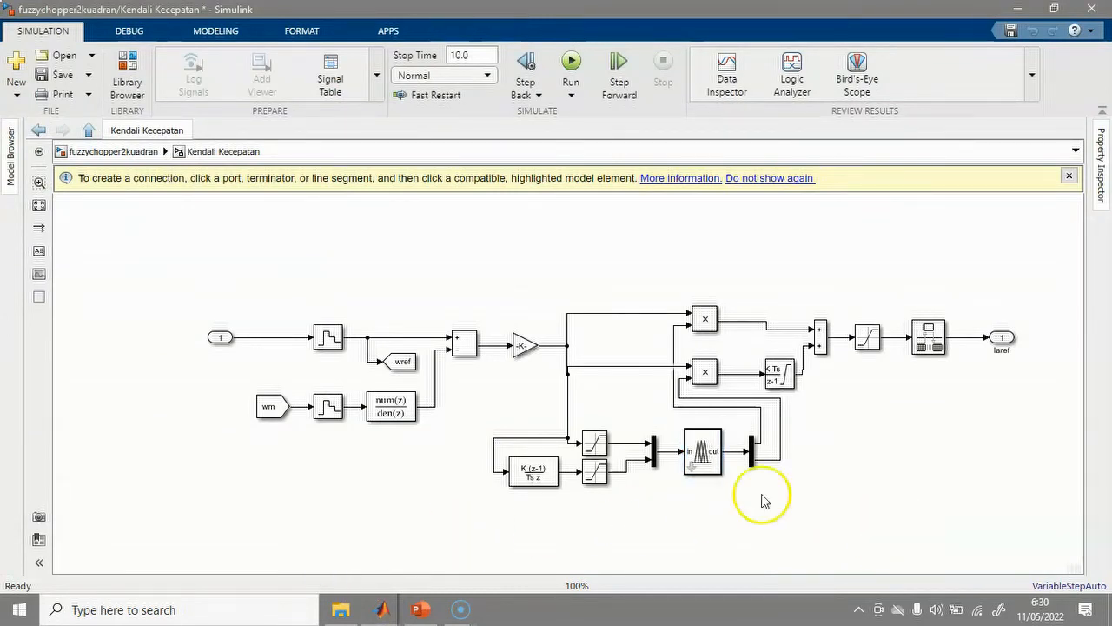
pyautogui.click(113, 153)
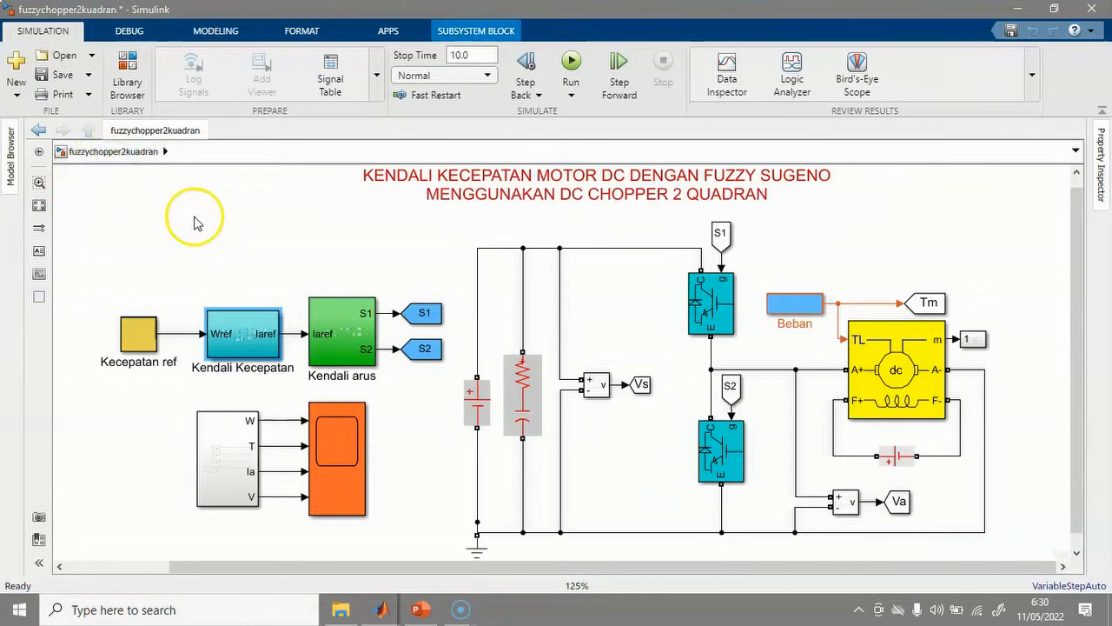
pyautogui.click(132, 330)
pyautogui.doubleClick(132, 330)
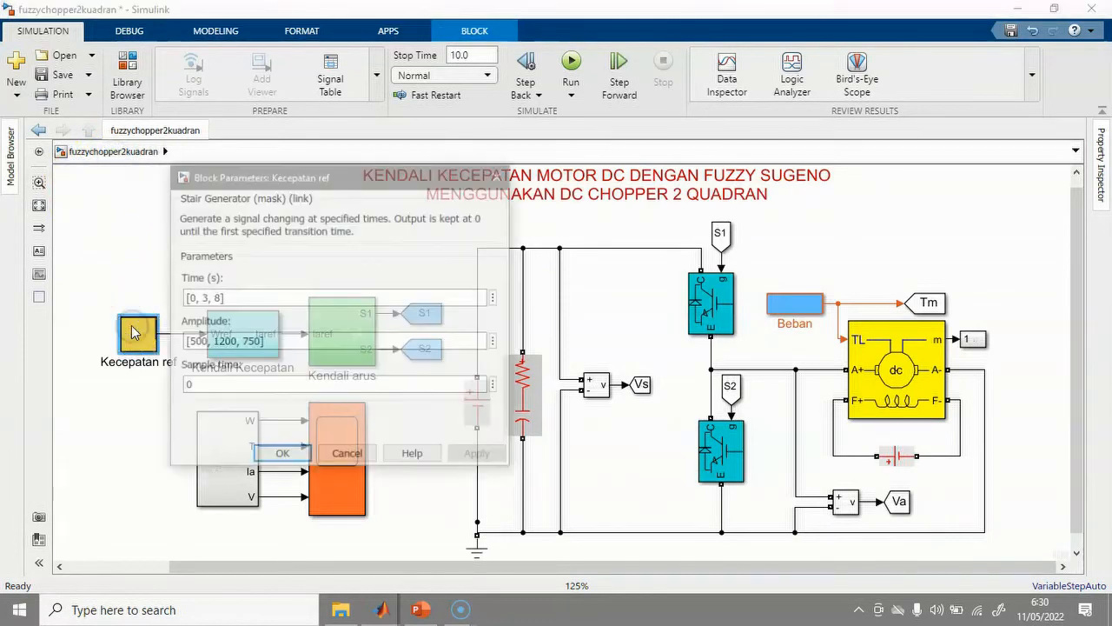
pyautogui.click(212, 301)
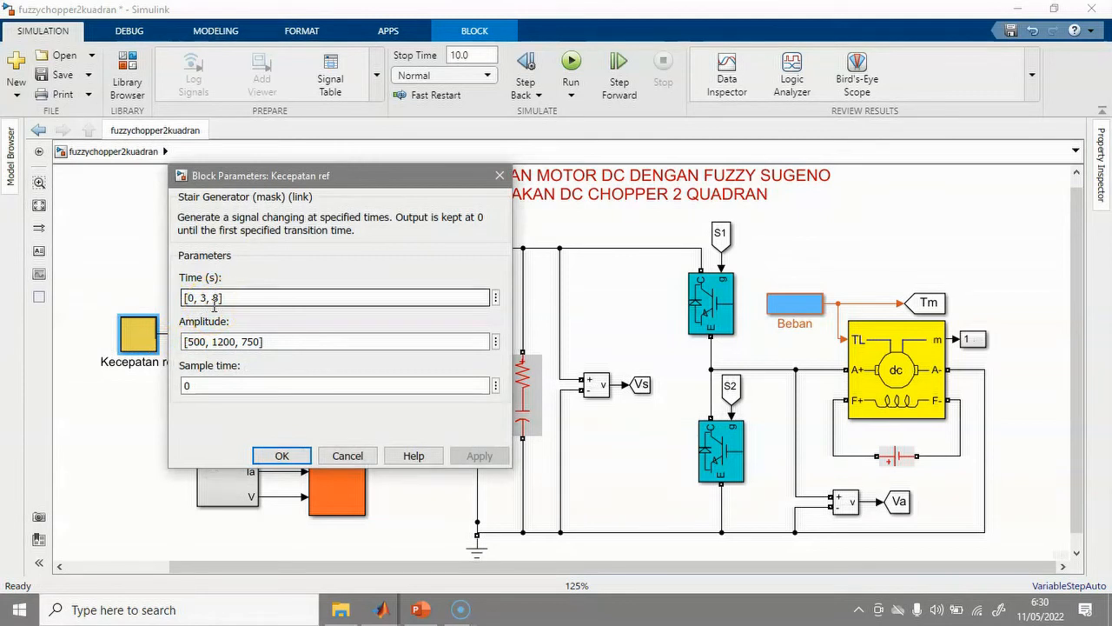
pyautogui.click(198, 344)
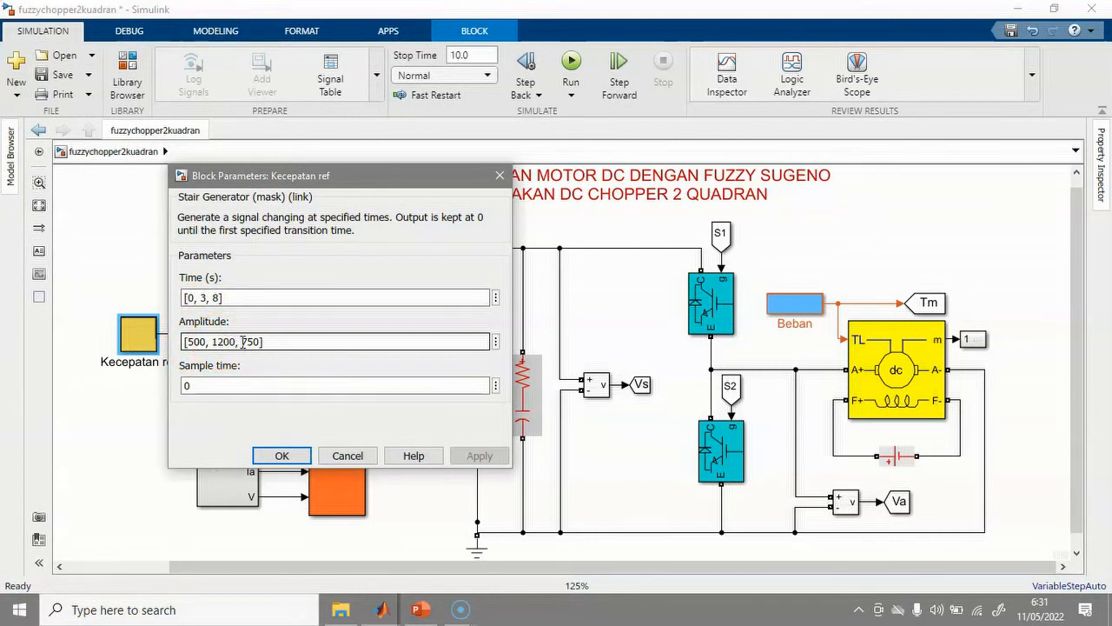
pyautogui.doubleClick(248, 342)
pyautogui.write('1200')
pyautogui.click(474, 456)
pyautogui.click(283, 456)
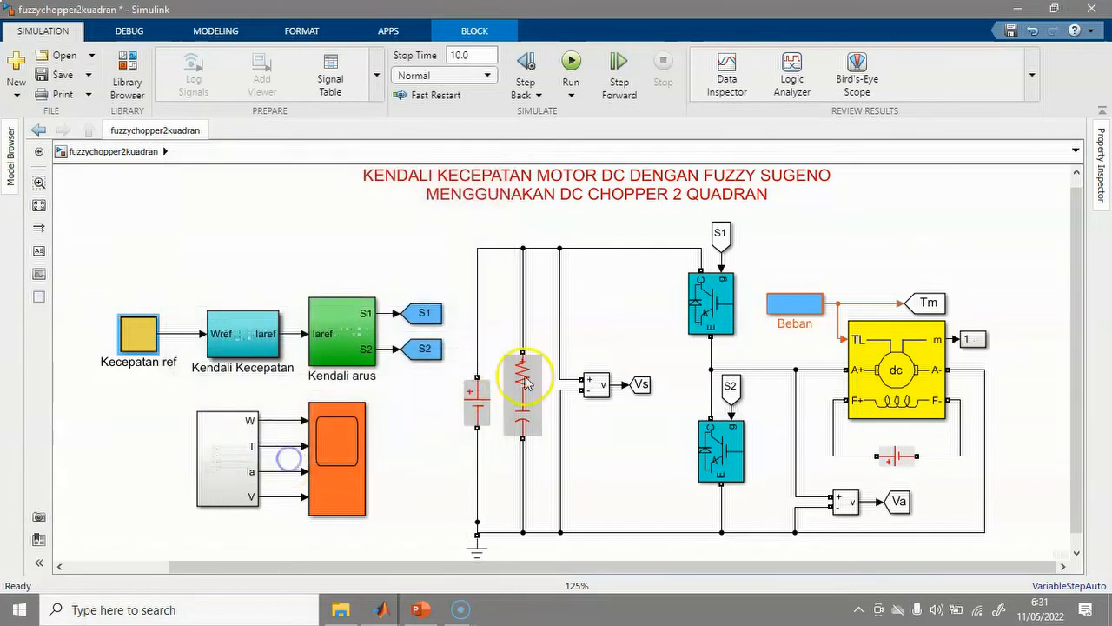
pyautogui.doubleClick(799, 315)
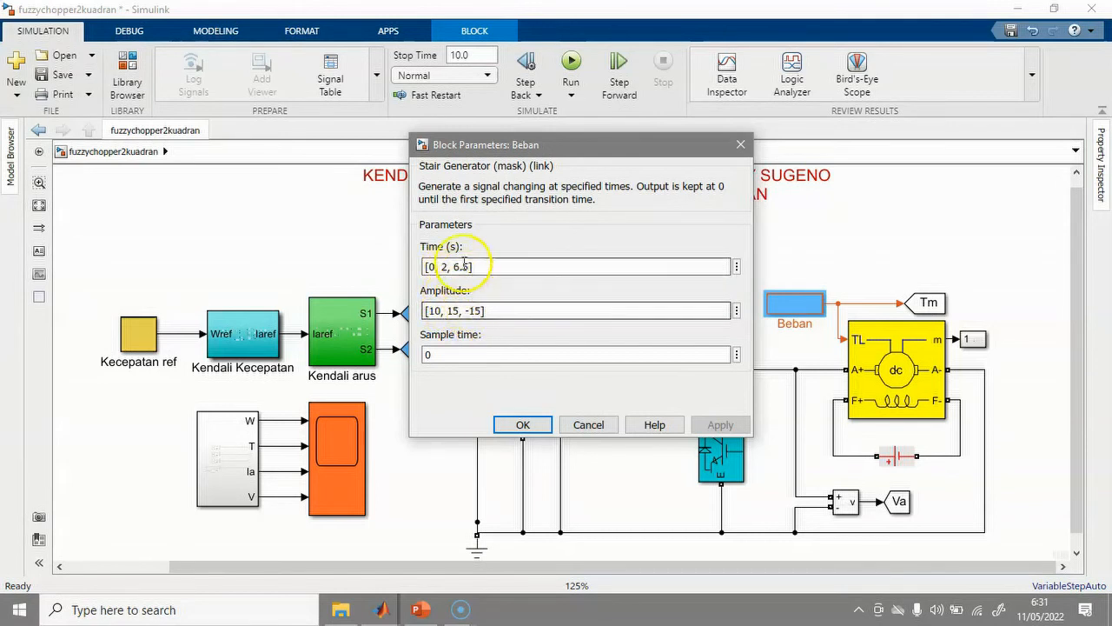
pyautogui.click(524, 425)
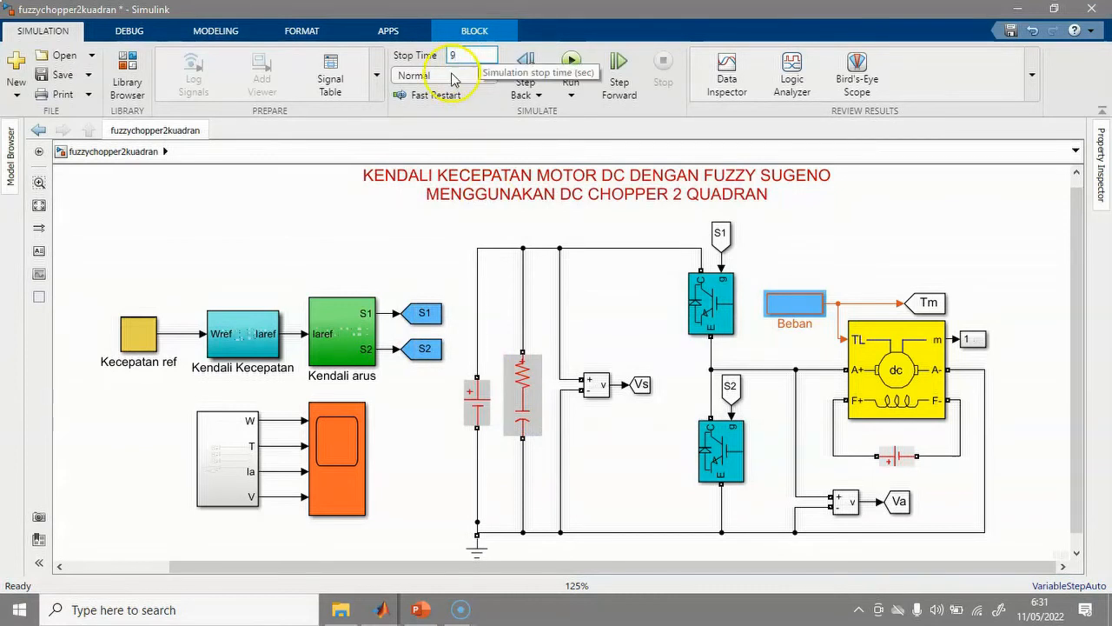
# Run the simulation from the Simulation tab.
pyautogui.click(572, 66)
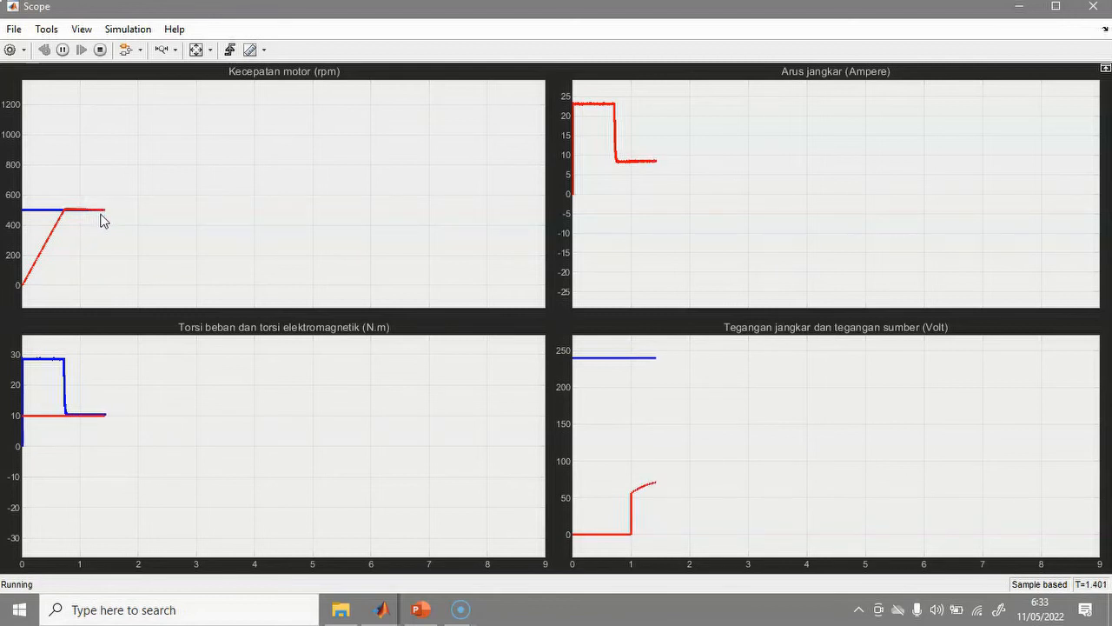
# Watch the Scope as motor speed ramps from 500 to the 1200 rpm reference.
pyautogui.click(98, 218)
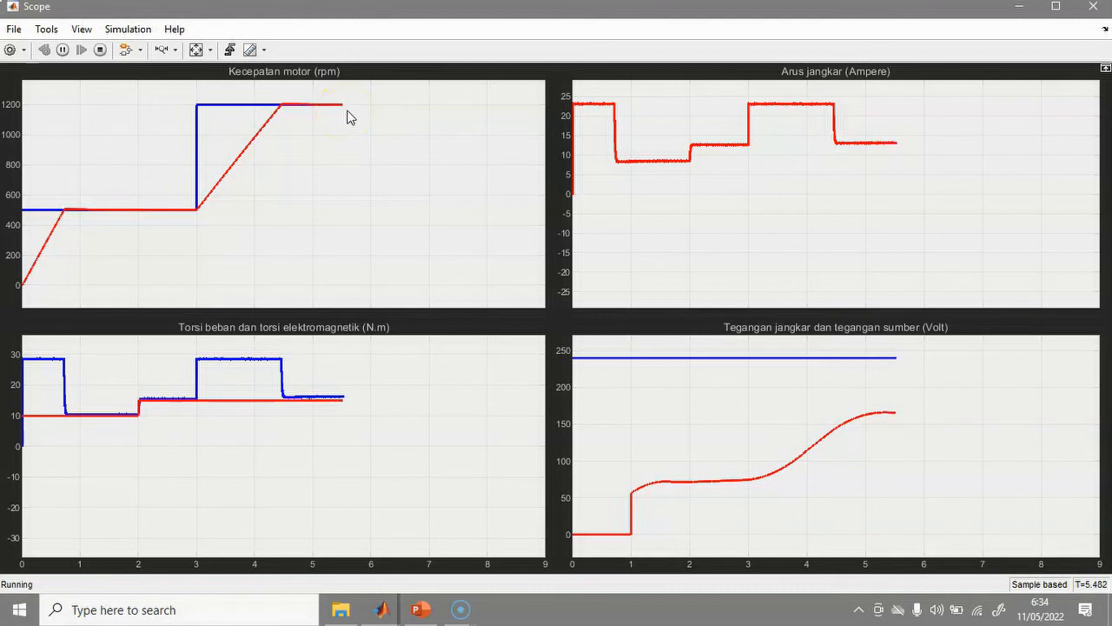
# Follow the Scope through the 6.5 s load drop to -15 toward the 9 s stop.
pyautogui.click(358, 111)
pyautogui.click(385, 124)
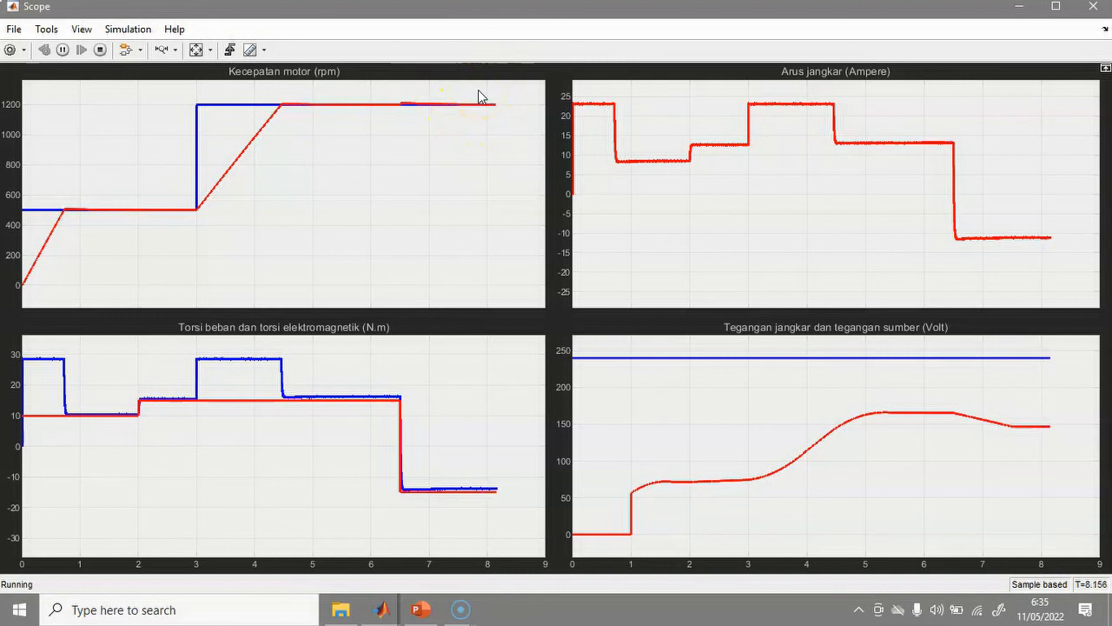
pyautogui.click(478, 122)
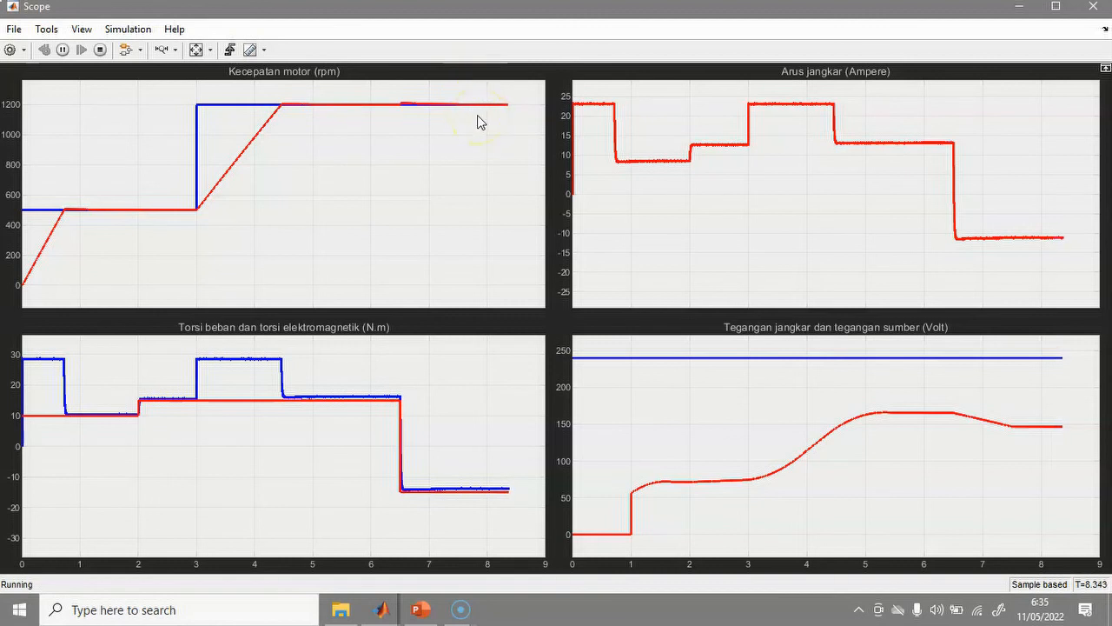